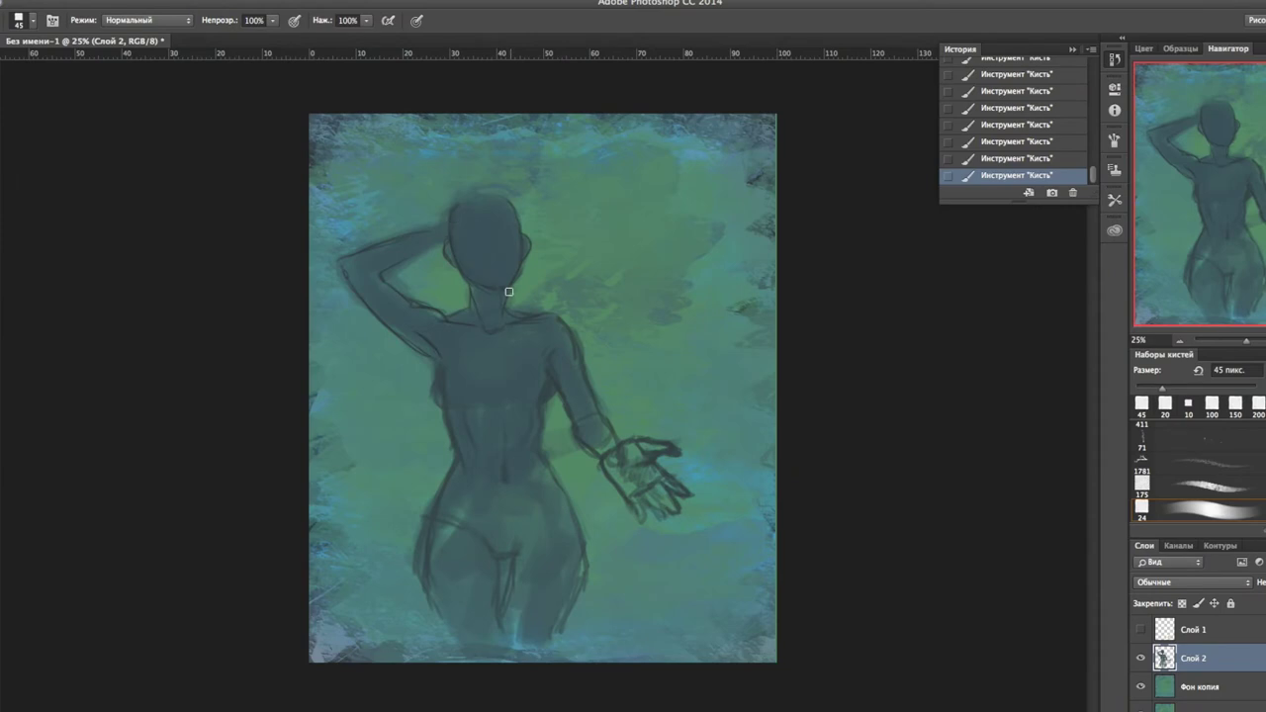
# Paint dark strokes for the eyes, nose, chin and collarbone around the head.
pyautogui.moveTo(524, 218); pyautogui.dragTo(509, 291)
pyautogui.moveTo(452, 232); pyautogui.dragTo(500, 285)
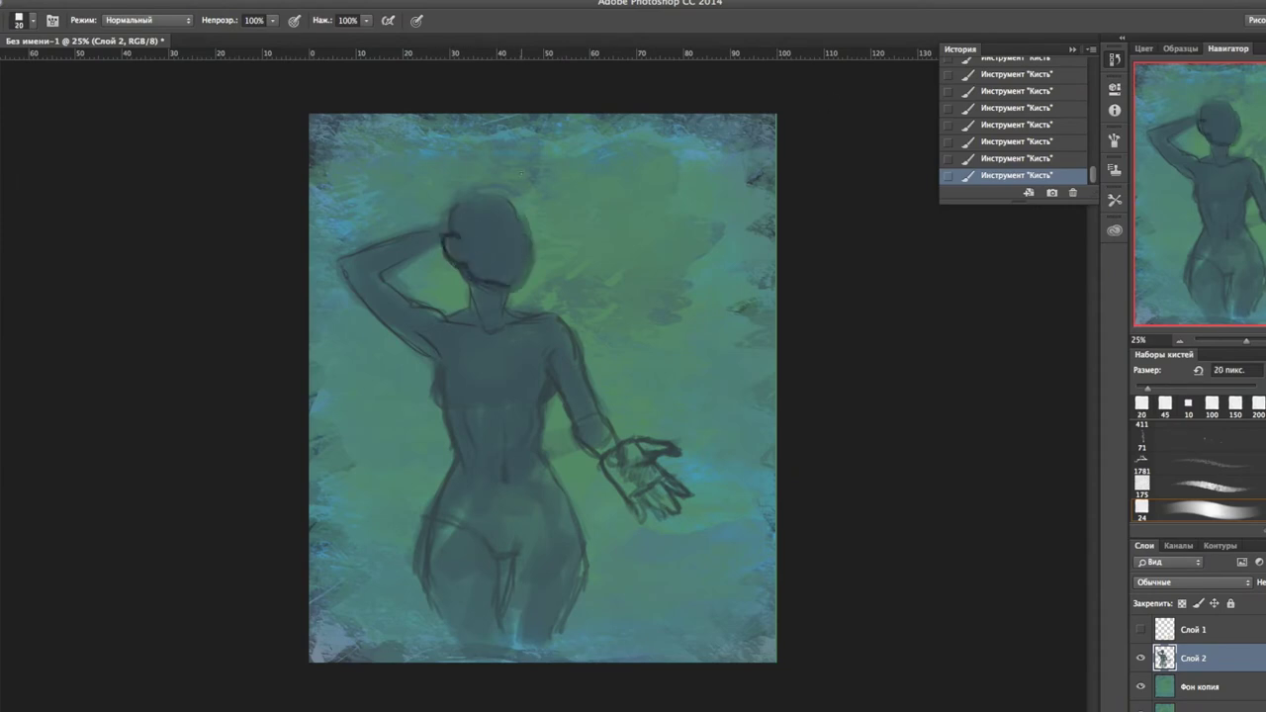
pyautogui.click(489, 328)
pyautogui.moveTo(519, 225); pyautogui.dragTo(522, 249)
pyautogui.moveTo(481, 238); pyautogui.dragTo(496, 238)
# With a larger brush, paint wavy hair around the head and fill it darker.
pyautogui.press(']')
pyautogui.moveTo(515, 183)
pyautogui.mouseDown()
pyautogui.moveTo(430, 213)
pyautogui.moveTo(415, 277)
pyautogui.moveTo(579, 297)
pyautogui.mouseUp()
pyautogui.moveTo(431, 233); pyautogui.dragTo(396, 287)
pyautogui.moveTo(525, 178)
pyautogui.mouseDown()
pyautogui.moveTo(440, 208)
pyautogui.moveTo(406, 296)
pyautogui.mouseUp()
pyautogui.moveTo(515, 208); pyautogui.dragTo(569, 287)
# Transform the face to adjust its size and position, commit it, and deselect.
pyautogui.moveTo(445, 208); pyautogui.dragTo(544, 306)
pyautogui.hotkey('ctrl', 't')
pyautogui.press('Return')
pyautogui.hotkey('ctrl', 'd')
# Paint dark hair on the top and left side of the head with a smaller brush.
pyautogui.press('[')
pyautogui.moveTo(458, 216); pyautogui.dragTo(436, 248)
pyautogui.moveTo(450, 210); pyautogui.dragTo(441, 243)
pyautogui.moveTo(470, 210); pyautogui.dragTo(528, 218)
# Shade the neck, shoulders, arm and left side of the torso.
pyautogui.moveTo(514, 290); pyautogui.dragTo(549, 391)
pyautogui.moveTo(425, 297); pyautogui.dragTo(435, 357)
pyautogui.press('[')
pyautogui.moveTo(465, 302); pyautogui.dragTo(525, 322)
pyautogui.moveTo(436, 356); pyautogui.dragTo(465, 435)
pyautogui.moveTo(535, 406); pyautogui.dragTo(519, 446)
pyautogui.moveTo(435, 358); pyautogui.dragTo(453, 455)
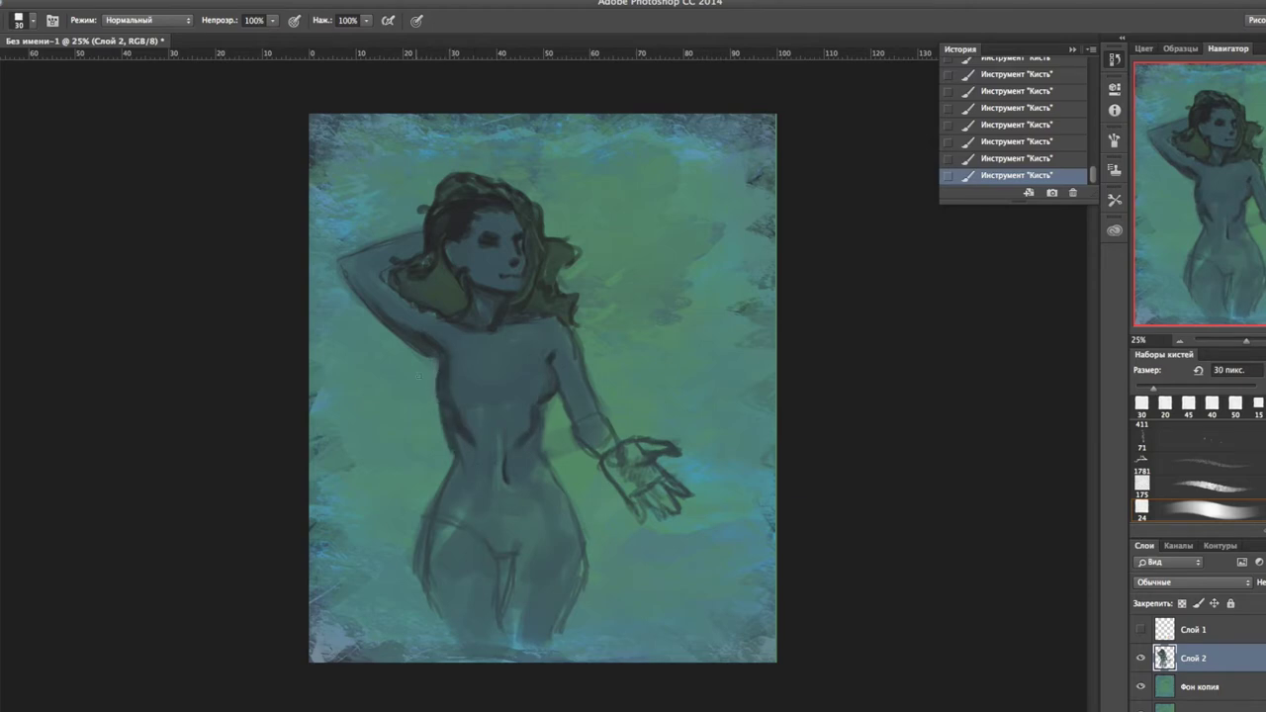
pyautogui.moveTo(437, 398); pyautogui.dragTo(447, 440)
# Zoom in to refine the eyes, nose and lips with a small brush, then darken the hair.
pyautogui.hotkey('ctrl', '+')
pyautogui.hotkey('ctrl', '+')
pyautogui.hotkey('ctrl', '+')
pyautogui.press('[')
pyautogui.press('[')
pyautogui.press('[')
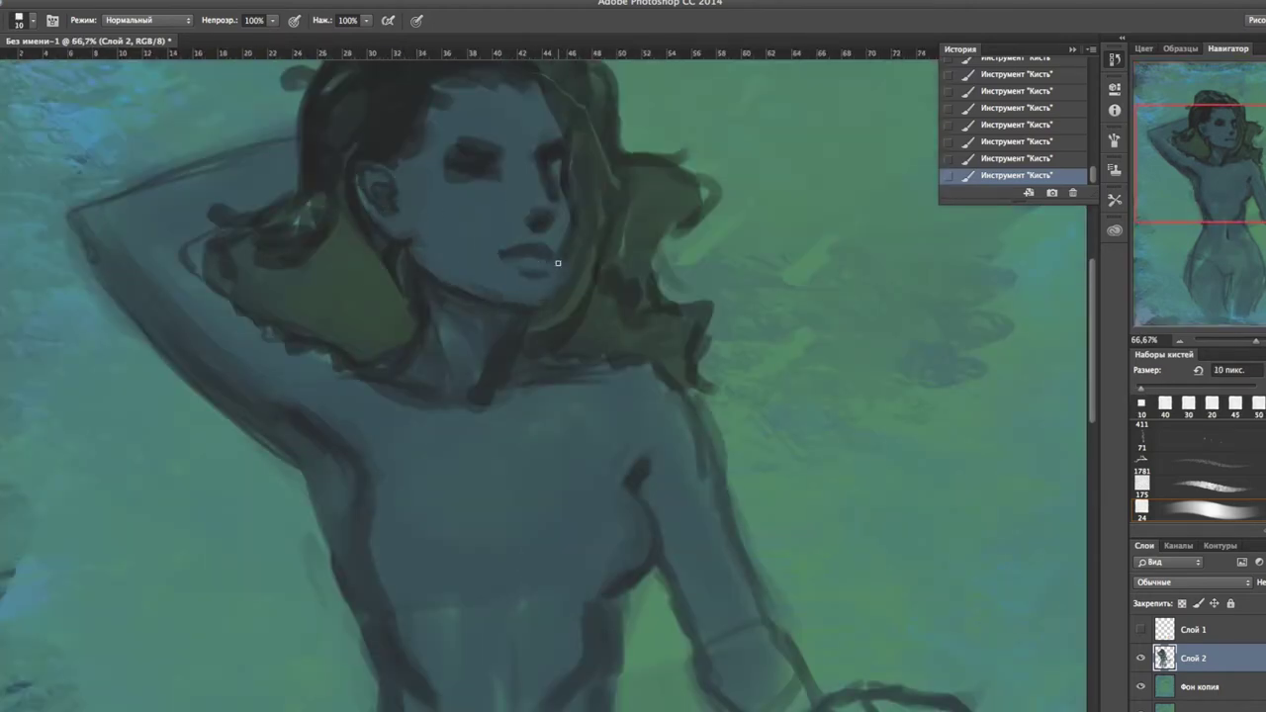
pyautogui.press('[')
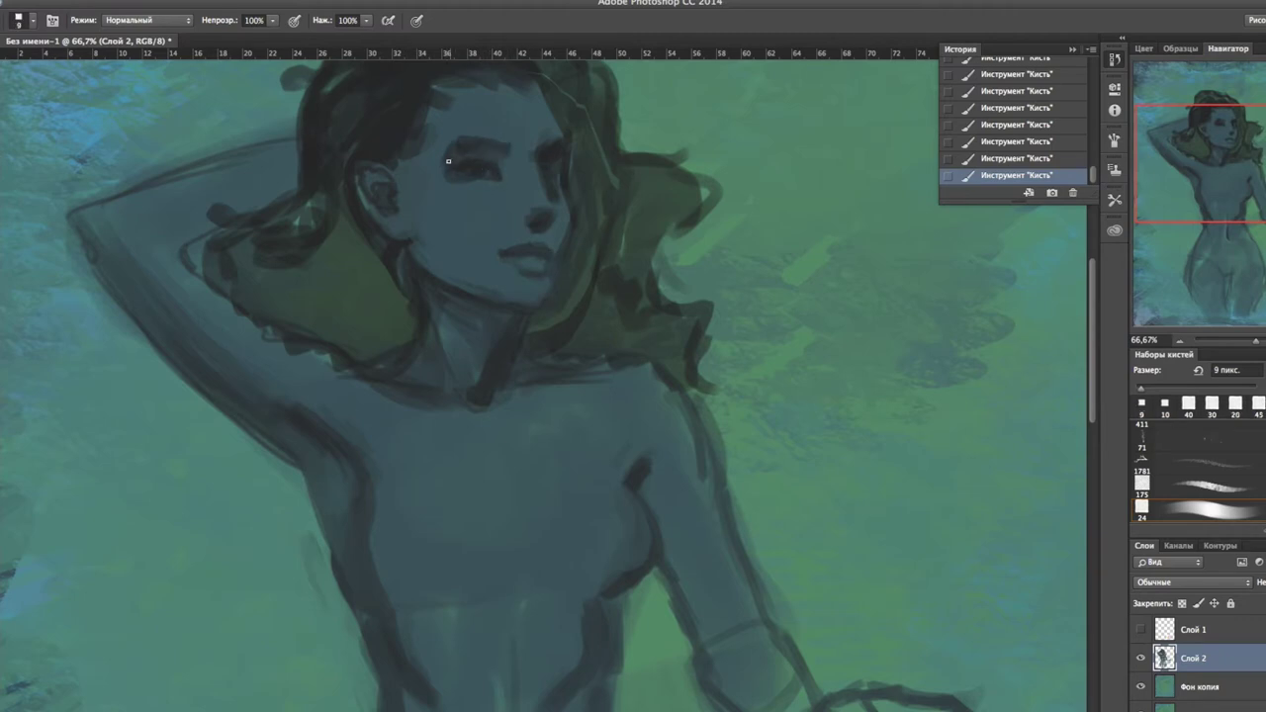
pyautogui.press(']')
pyautogui.press(']')
pyautogui.press(']')
pyautogui.press('[')
pyautogui.press('[')
pyautogui.press('[')
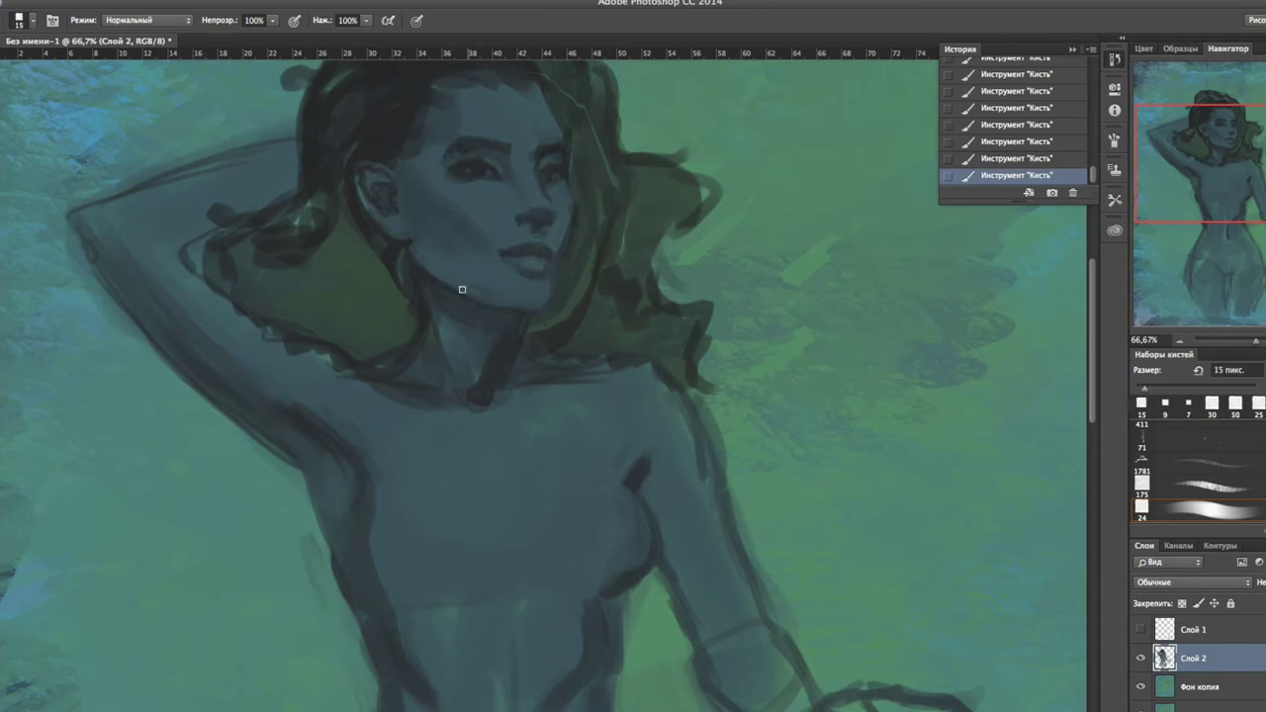
pyautogui.hotkey('ctrl', '-')
pyautogui.hotkey('ctrl', '-')
pyautogui.hotkey('ctrl', '-')
pyautogui.moveTo(497, 203); pyautogui.dragTo(555, 267)
# Repaint the hair darker and fuller around the head.
pyautogui.moveTo(425, 198); pyautogui.dragTo(411, 262)
pyautogui.moveTo(470, 188); pyautogui.dragTo(519, 178)
pyautogui.moveTo(405, 272); pyautogui.dragTo(460, 306)
pyautogui.moveTo(564, 253); pyautogui.dragTo(556, 256)
# Shade under the chest with a bigger brush in Darken mode, then return to Normal.
pyautogui.hotkey('shift', 'alt', 'k')
pyautogui.press(']')
pyautogui.press(']')
pyautogui.moveTo(453, 401); pyautogui.dragTo(545, 392)
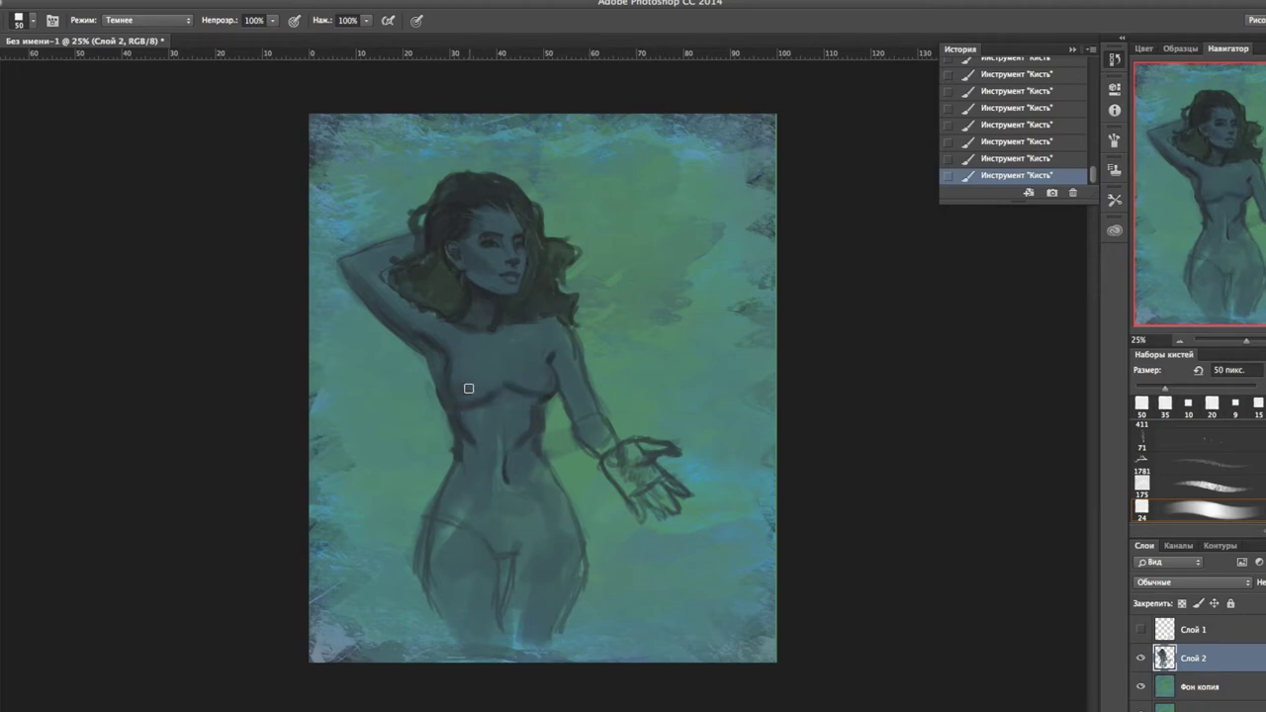
pyautogui.hotkey('shift', 'alt', 'n')
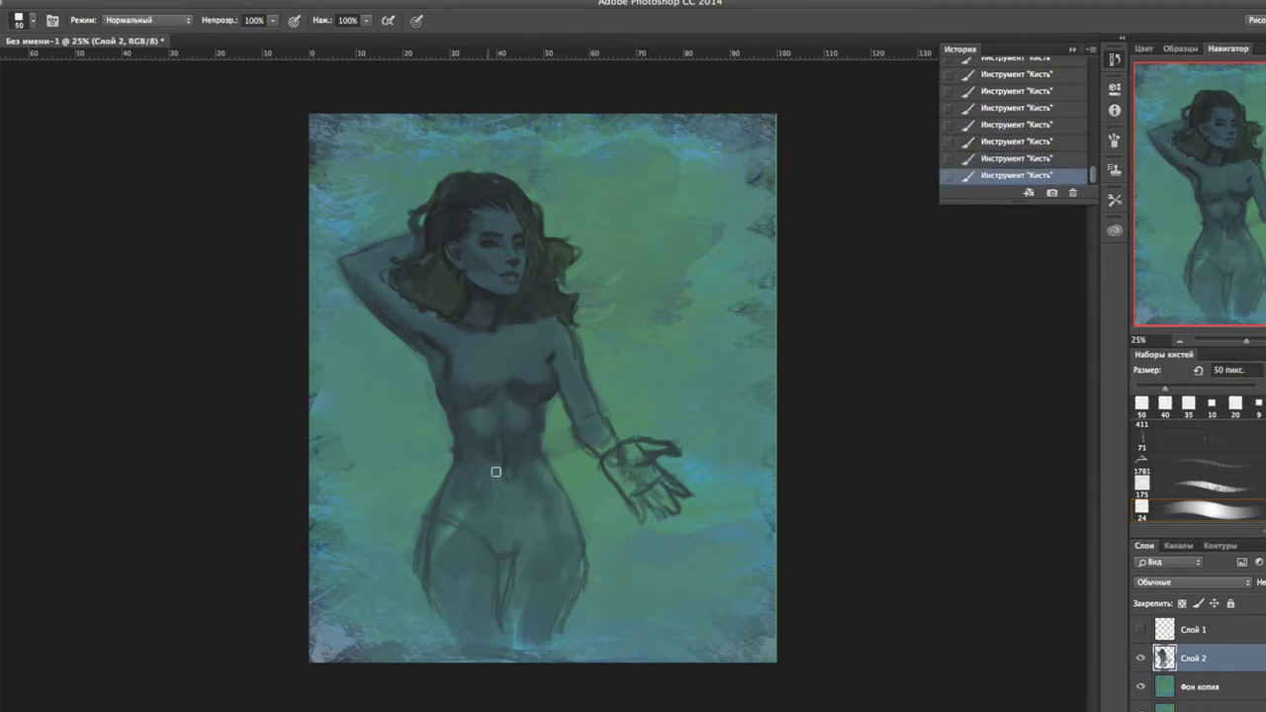
# Repaint the chest and body, redoing the stroke and switching to Overlay blending.
pyautogui.moveTo(452, 475)
pyautogui.mouseDown()
pyautogui.moveTo(534, 554)
pyautogui.moveTo(553, 322)
pyautogui.mouseUp()
pyautogui.hotkey('ctrl', 'alt', 'z')
pyautogui.hotkey('ctrl', 'alt', 'z')
pyautogui.hotkey('ctrl', 'alt', 'z')
pyautogui.hotkey('shift', 'alt', 'o')
pyautogui.press(']')
pyautogui.press(']')
pyautogui.press(']')
pyautogui.press('[')
pyautogui.press('[')
pyautogui.press('[')
# Lighten the forearm, upper arm and armpit, and darken the outer upper arm.
pyautogui.moveTo(596, 424); pyautogui.dragTo(583, 441)
pyautogui.press('[')
pyautogui.hotkey('shift', 'alt', 'n')
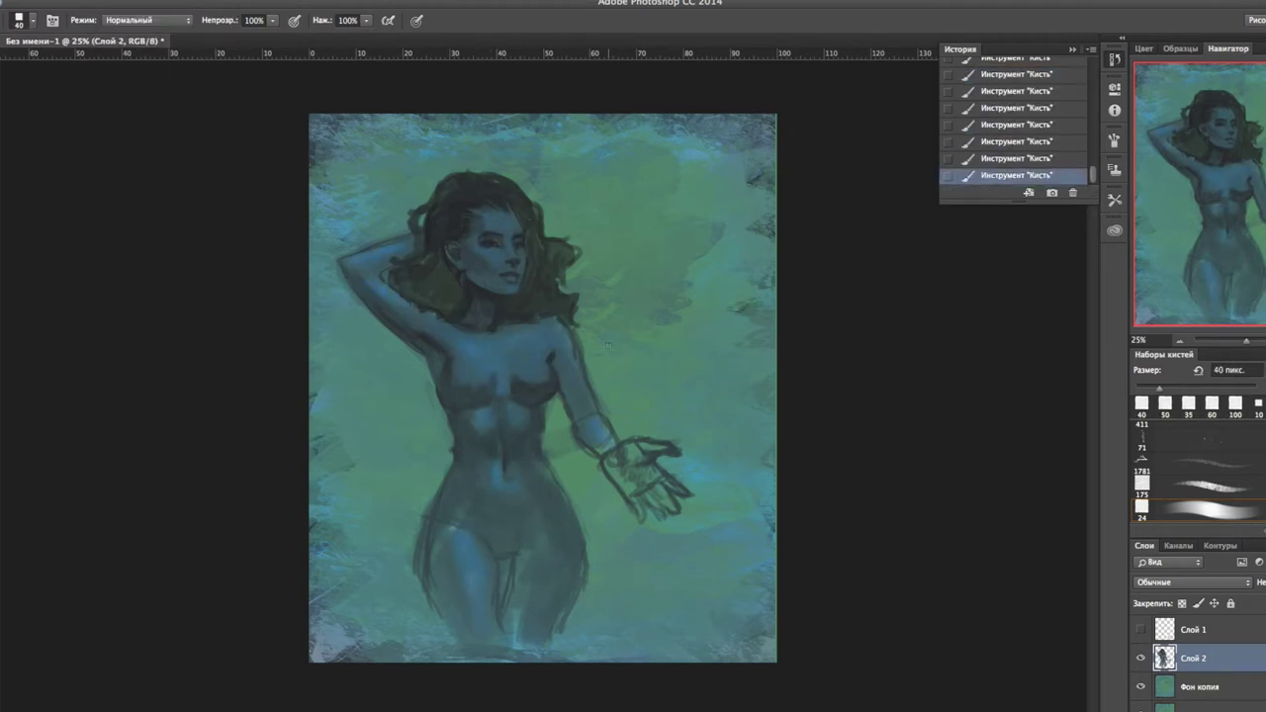
pyautogui.moveTo(382, 275); pyautogui.dragTo(485, 386)
pyautogui.moveTo(555, 364); pyautogui.dragTo(592, 420)
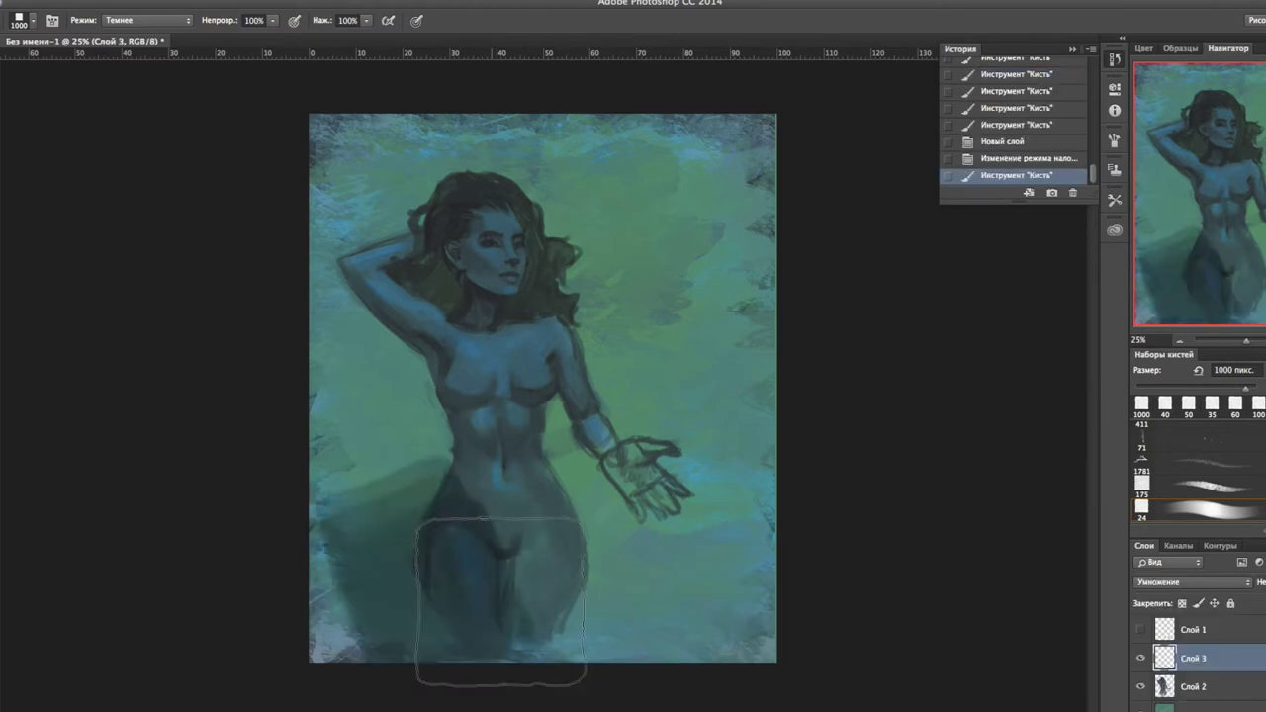
# Darken the lower canvas with a gradient and paint soft green clouds around the figure.
pyautogui.moveTo(544, 258); pyautogui.dragTo(544, 663)
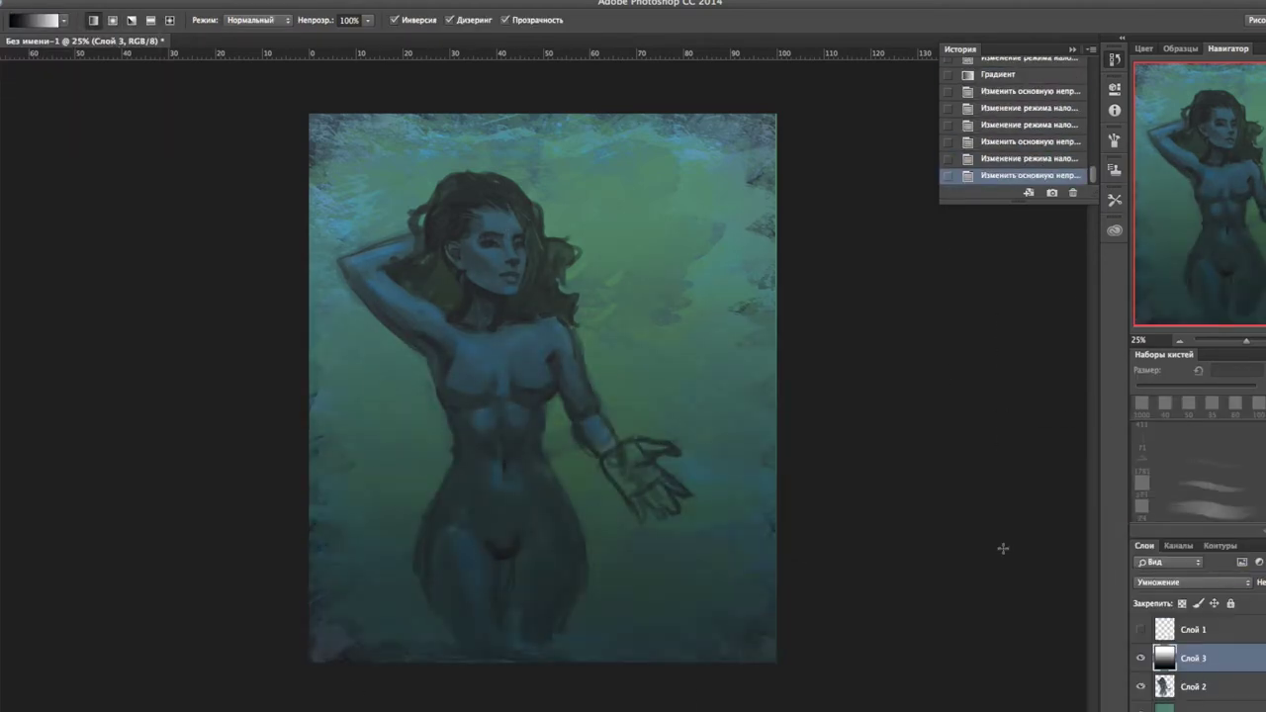
pyautogui.click(1194, 687)
pyautogui.press('b')
pyautogui.moveTo(604, 267); pyautogui.dragTo(638, 312)
pyautogui.moveTo(569, 193)
pyautogui.mouseDown()
pyautogui.moveTo(623, 209)
pyautogui.moveTo(382, 203)
pyautogui.mouseUp()
pyautogui.moveTo(485, 158); pyautogui.dragTo(415, 376)
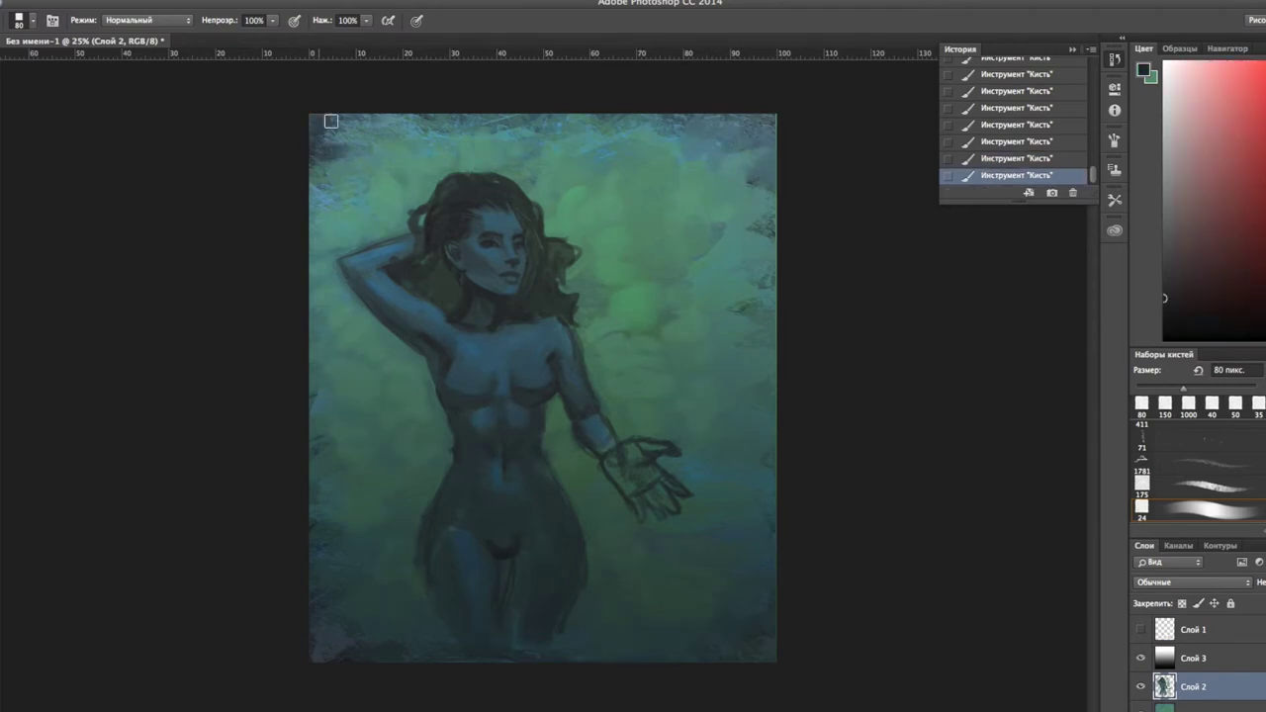
# Pick a dark cyan, sample a darker tone and paint a small dark stroke.
pyautogui.press('[')
pyautogui.press('[')
pyautogui.keyDown('alt'); pyautogui.click(337, 274); pyautogui.keyUp('alt')
pyautogui.press('[')
pyautogui.press('[')
pyautogui.press('[')
pyautogui.keyDown('alt'); pyautogui.click(532, 207); pyautogui.keyUp('alt')
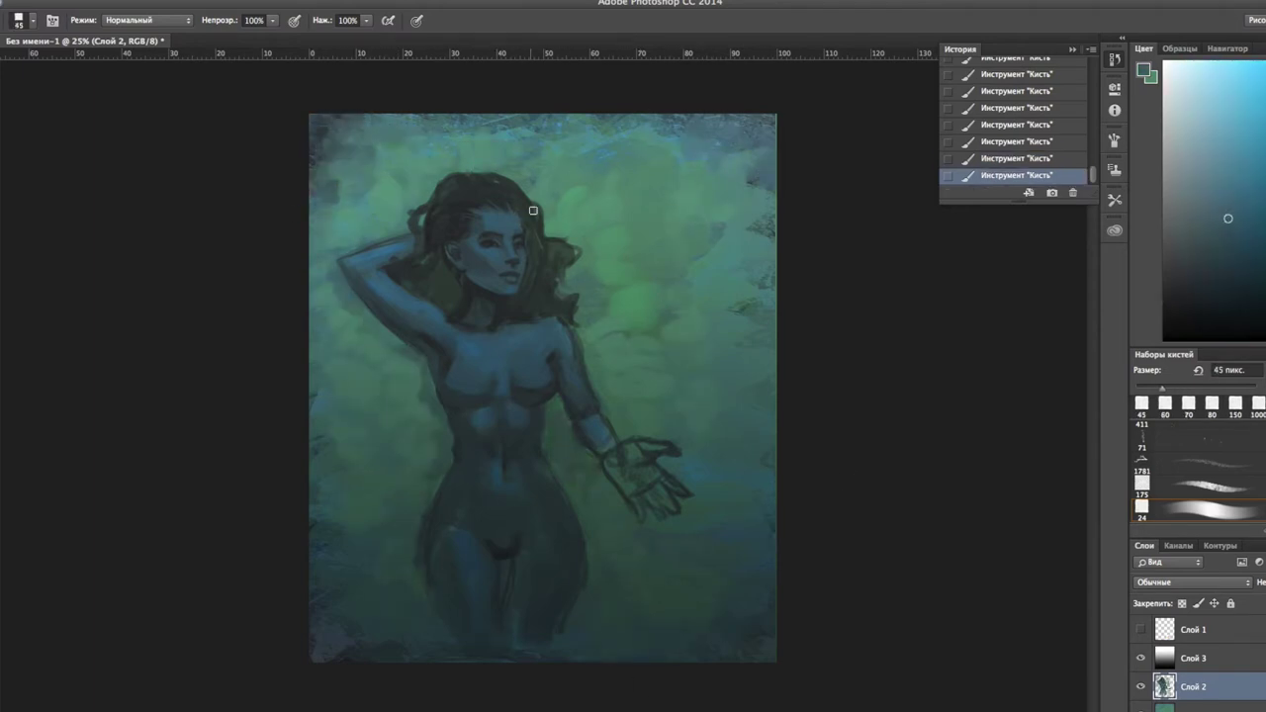
pyautogui.moveTo(466, 207)
pyautogui.mouseDown()
pyautogui.moveTo(465, 161)
pyautogui.moveTo(425, 291)
pyautogui.mouseUp()
# Paint light green highlights through the hair with a bigger brush.
pyautogui.press(']')
pyautogui.keyDown('alt'); pyautogui.click(484, 176); pyautogui.keyUp('alt')
pyautogui.keyDown('alt'); pyautogui.click(463, 165); pyautogui.keyUp('alt')
pyautogui.moveTo(463, 178); pyautogui.dragTo(405, 253)
# Shade the right torso dark green, line the pelvis dark blue, and add new layer Слой 4.
pyautogui.keyDown('alt'); pyautogui.click(549, 305); pyautogui.keyUp('alt')
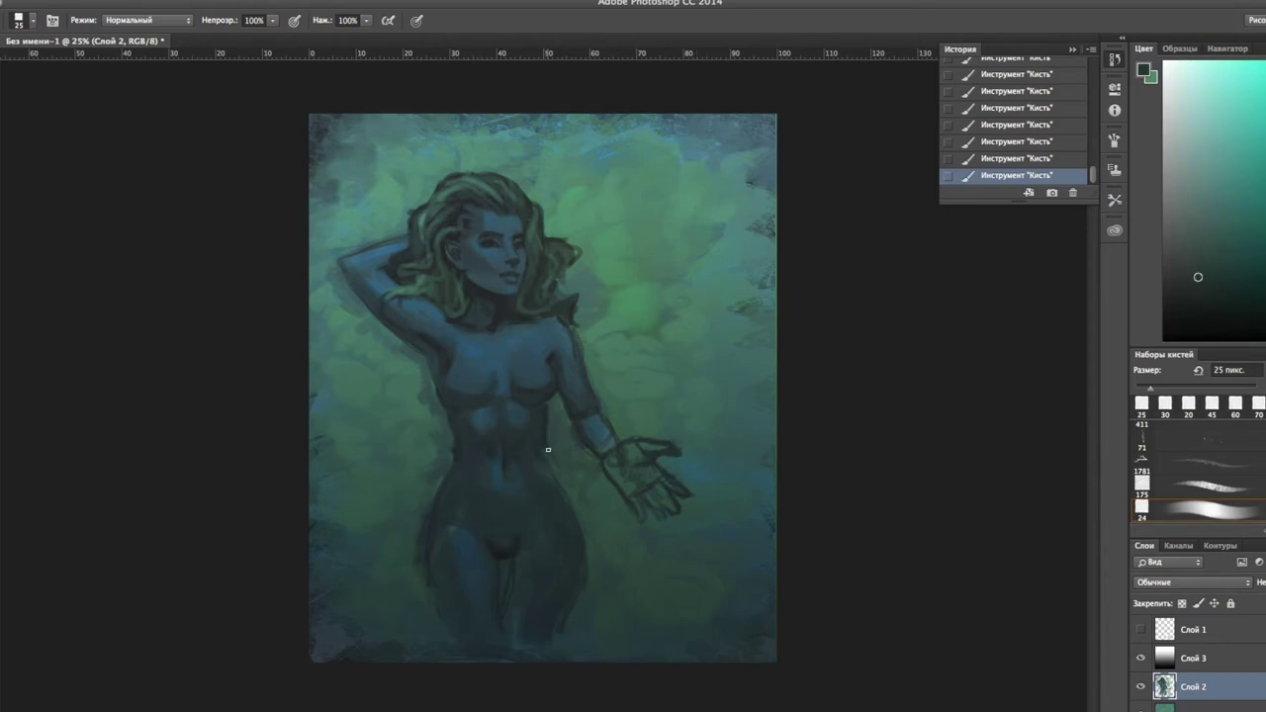
pyautogui.moveTo(547, 444); pyautogui.dragTo(565, 486)
pyautogui.keyDown('alt'); pyautogui.click(463, 445); pyautogui.keyUp('alt')
pyautogui.keyDown('alt'); pyautogui.click(447, 493); pyautogui.keyUp('alt')
pyautogui.moveTo(439, 529); pyautogui.dragTo(483, 534)
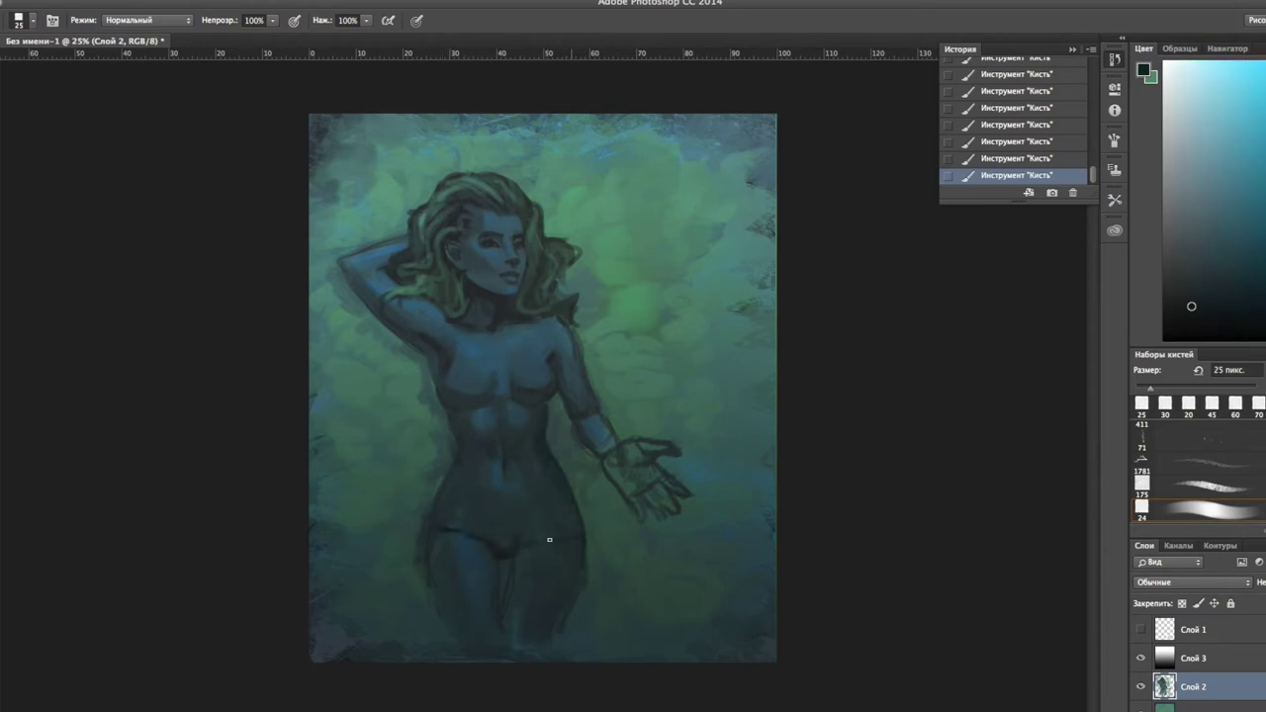
pyautogui.keyDown('alt'); pyautogui.click(520, 559); pyautogui.keyUp('alt')
pyautogui.hotkey('ctrl', 'shift', 'alt', 'n')
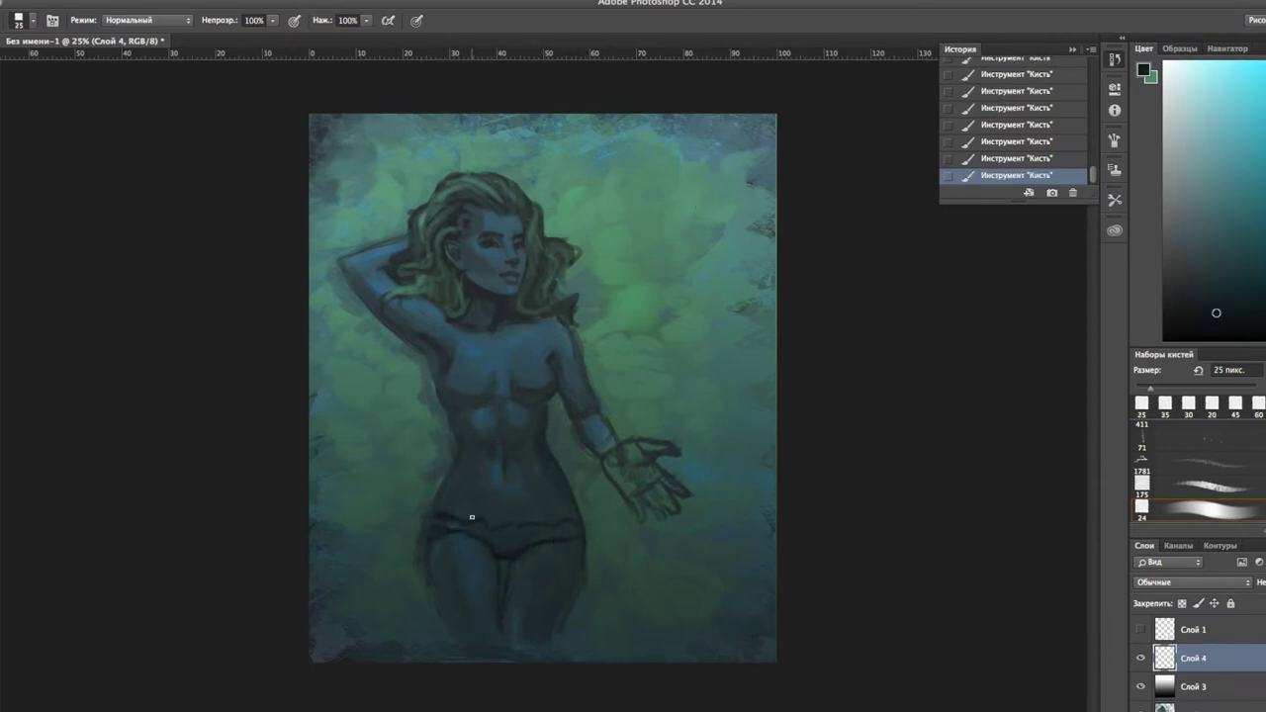
# Draw dark contours along the legs, then sample a new colour and zoom out.
pyautogui.moveTo(414, 525); pyautogui.dragTo(440, 643)
pyautogui.moveTo(492, 591); pyautogui.dragTo(505, 633)
pyautogui.press(']')
pyautogui.keyDown('alt'); pyautogui.click(520, 471); pyautogui.keyUp('alt')
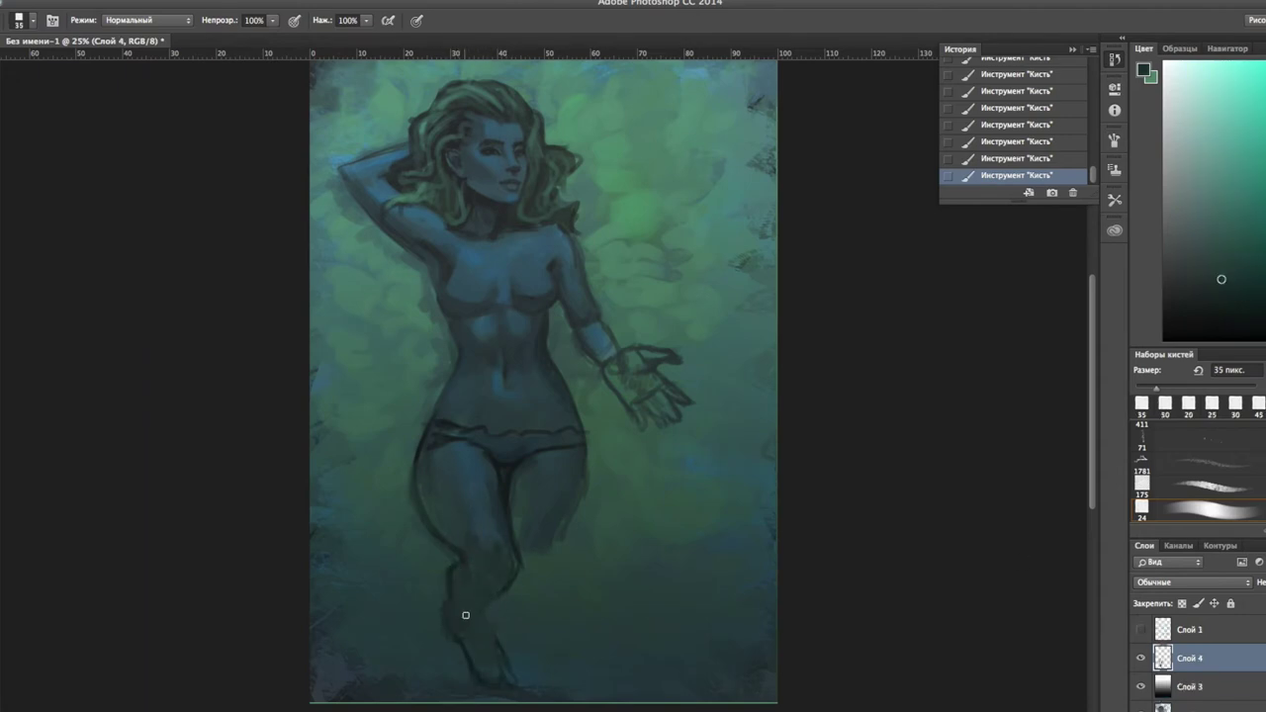
pyautogui.hotkey('ctrl', '-')
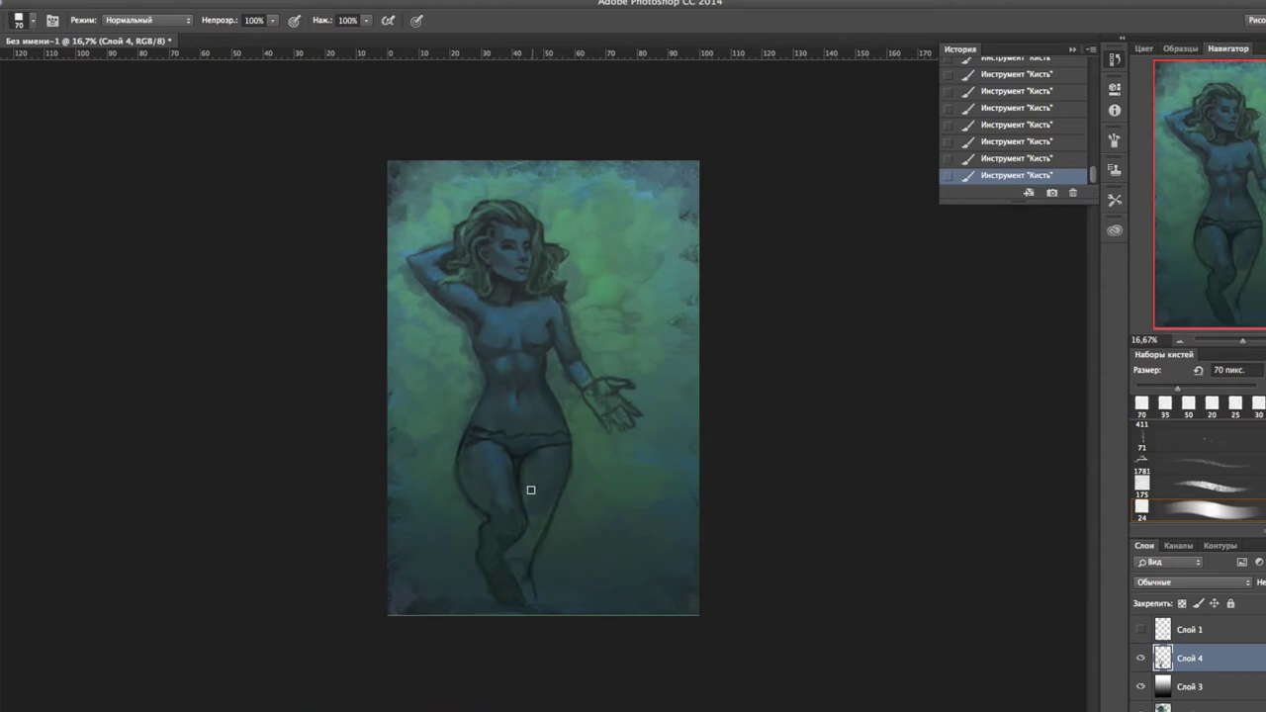
# Repaint the arm raised higher and detail the hand with a small brush.
pyautogui.moveTo(437, 248)
pyautogui.mouseDown()
pyautogui.moveTo(644, 387)
pyautogui.moveTo(614, 396)
pyautogui.moveTo(655, 321)
pyautogui.mouseUp()
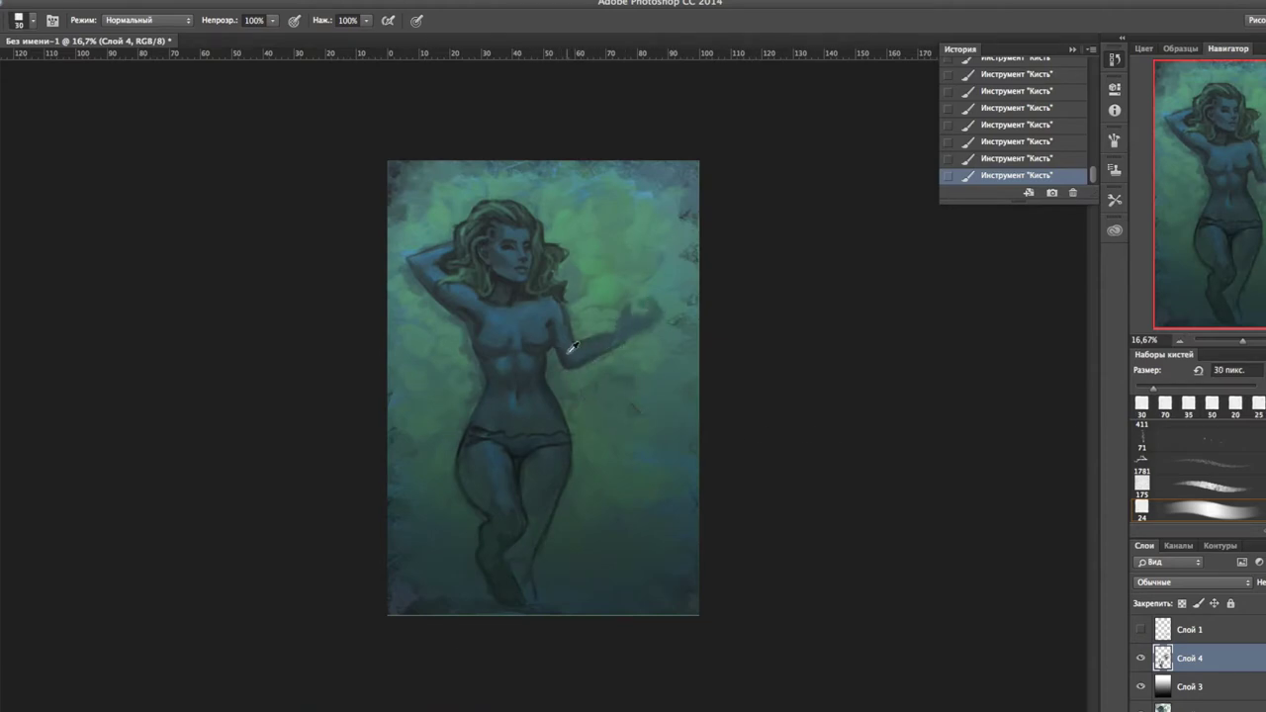
pyautogui.hotkey('ctrl', 'alt', 'z')
pyautogui.hotkey('ctrl', 'alt', 'z')
pyautogui.hotkey('ctrl', 'alt', 'z')
pyautogui.hotkey('ctrl', 'shift', 'z')
pyautogui.hotkey('ctrl', 'shift', 'z')
pyautogui.hotkey('ctrl', 'shift', 'z')
pyautogui.scroll(1, 643, 301)
pyautogui.press('[')
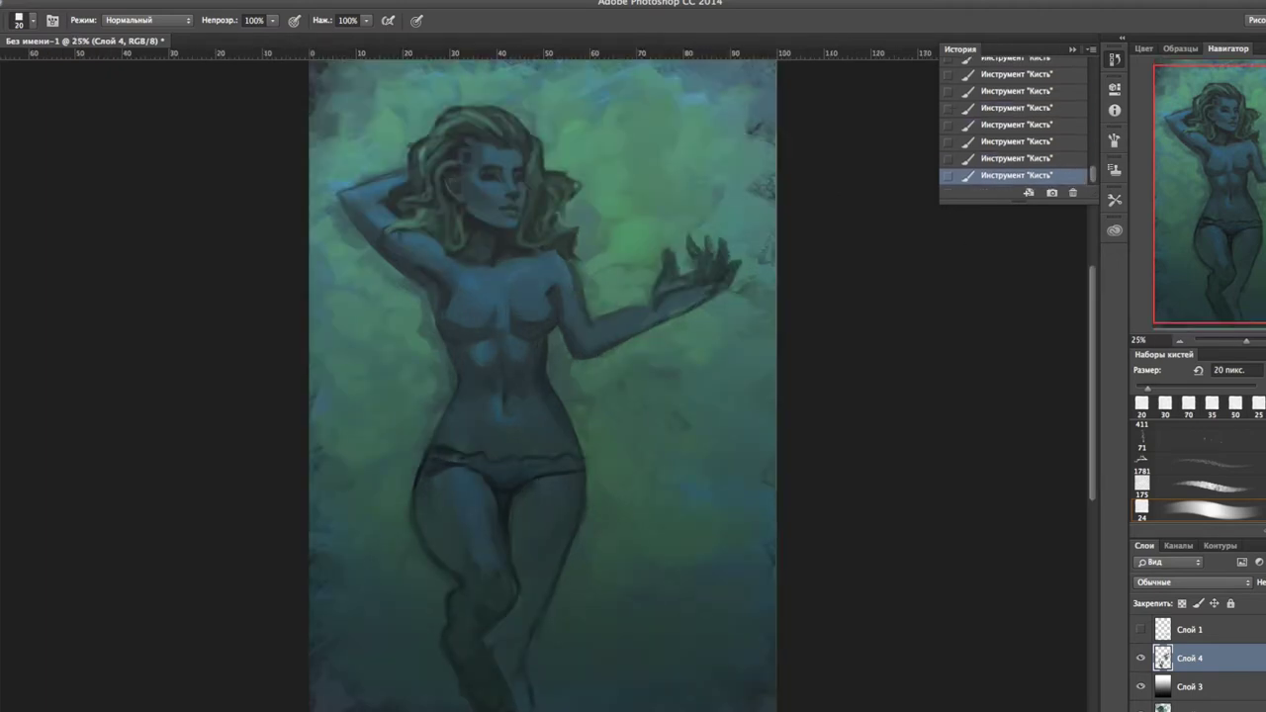
pyautogui.scroll(1, 693, 322)
pyautogui.press('[')
pyautogui.press(']')
pyautogui.press(']')
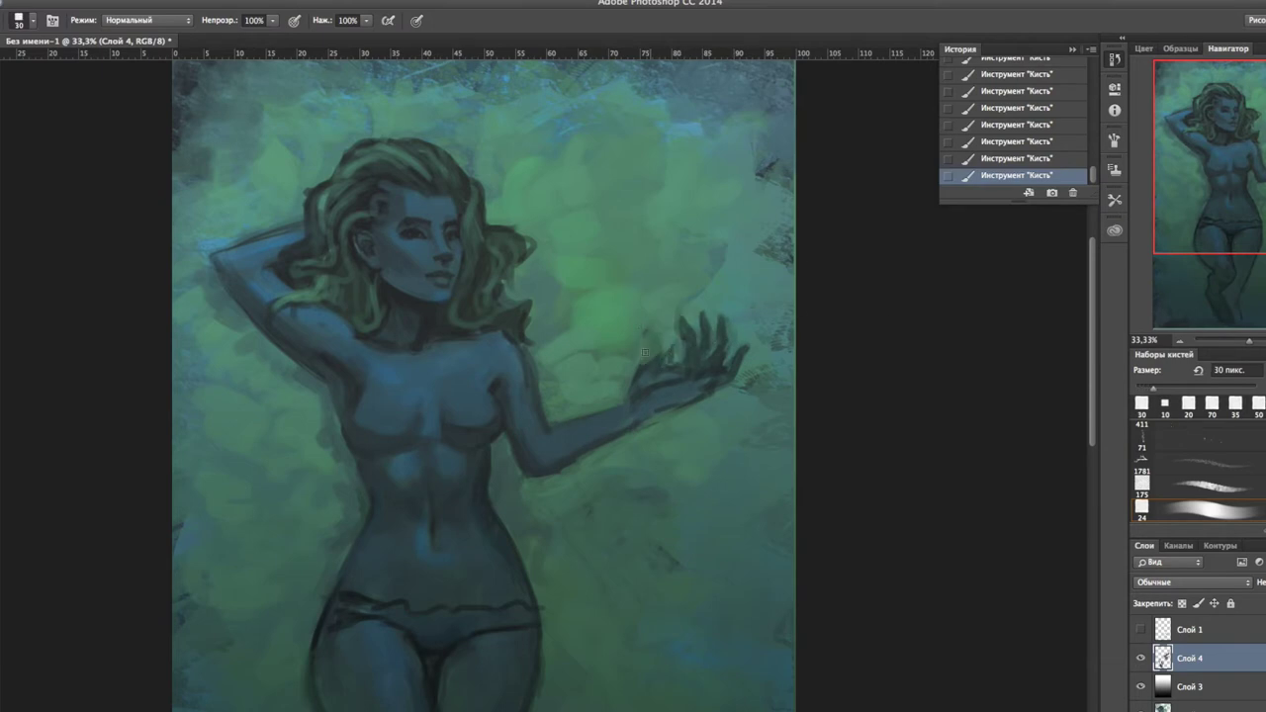
pyautogui.hotkey('ctrl', '-')
pyautogui.hotkey('ctrl', '-')
pyautogui.hotkey('ctrl', '+')
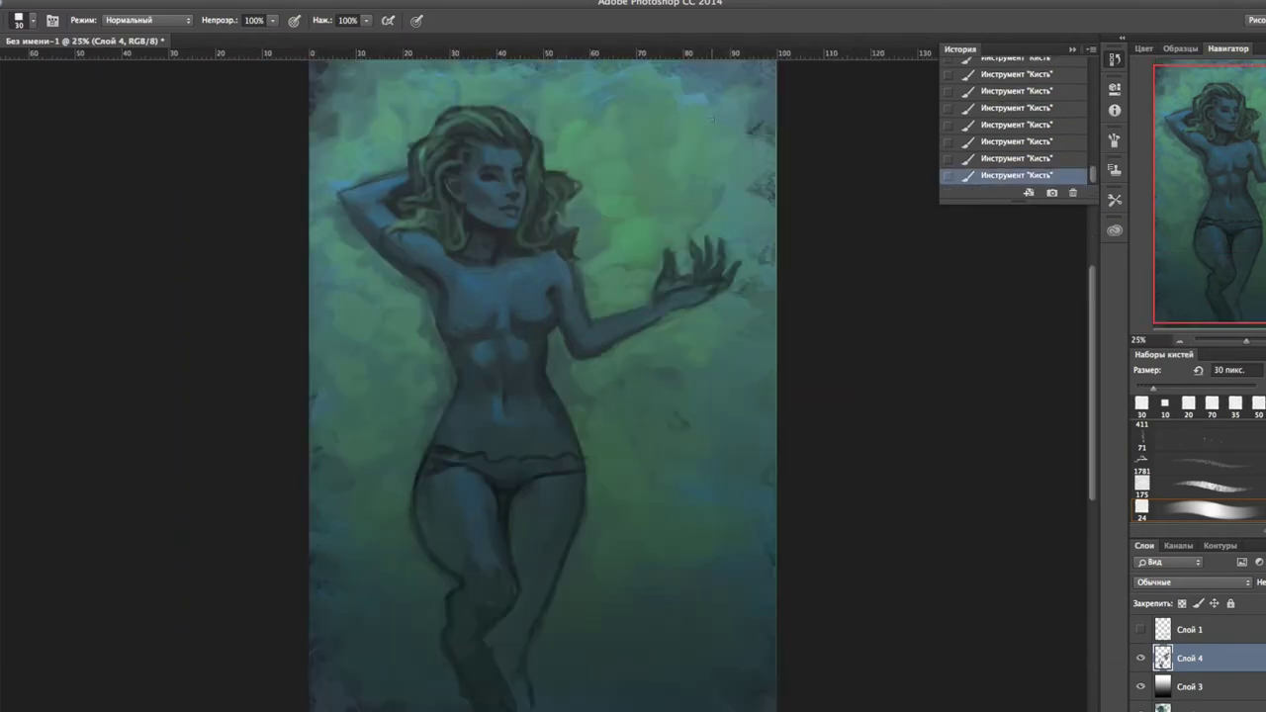
# Merge the visible layers into Фон and start tracing the figure with the Polygonal Lasso.
pyautogui.click(1143, 49)
pyautogui.hotkey('ctrl', 'shift', 'e')
pyautogui.press('l')
pyautogui.moveTo(457, 138)
pyautogui.mouseDown()
pyautogui.moveTo(361, 234)
pyautogui.moveTo(696, 278)
pyautogui.moveTo(690, 219)
pyautogui.mouseUp()
# Close the figure selection and shift its hue to yellow (-141) with Hue/Saturation.
pyautogui.click(537, 147)
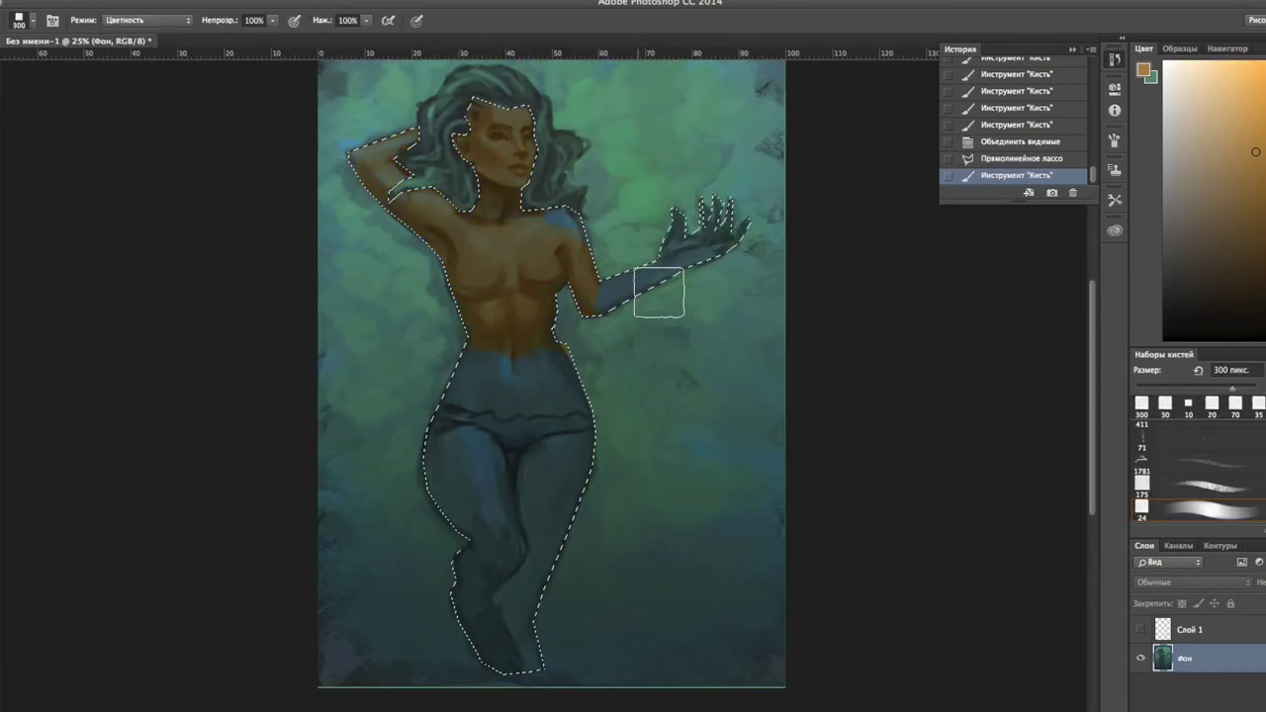
pyautogui.hotkey('ctrl', 'u')
pyautogui.moveTo(800, 339); pyautogui.dragTo(739, 345)
pyautogui.press('Return')
# Brighten the figure with Curves and raise its red channel.
pyautogui.hotkey('ctrl', 'm')
pyautogui.moveTo(822, 453)
pyautogui.mouseDown()
pyautogui.moveTo(826, 415)
pyautogui.moveTo(863, 403)
pyautogui.mouseUp()
pyautogui.hotkey('alt', '5')
pyautogui.click(801, 299)
pyautogui.click(792, 268)
pyautogui.press('Return')
pyautogui.press('Return')
# Deselect and brush yellow-green glow across the background.
pyautogui.hotkey('ctrl', 'd')
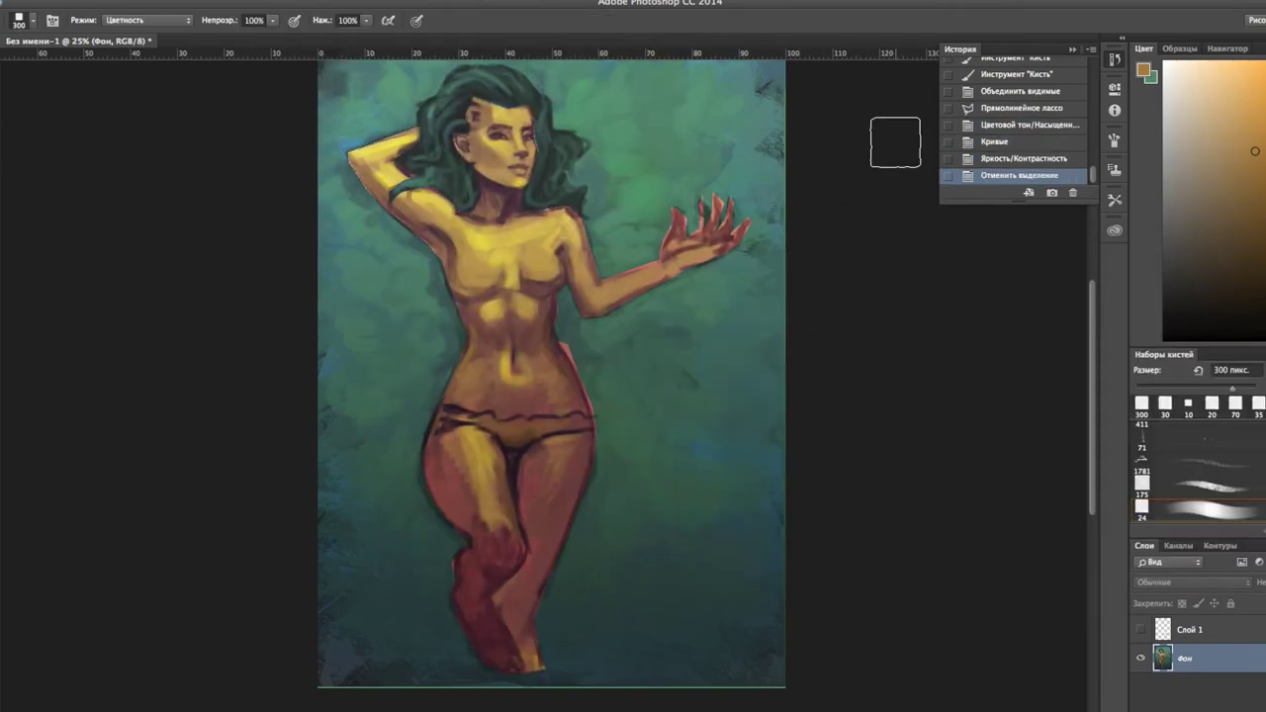
pyautogui.press('b')
pyautogui.moveTo(352, 218); pyautogui.dragTo(425, 347)
pyautogui.moveTo(594, 376); pyautogui.dragTo(653, 89)
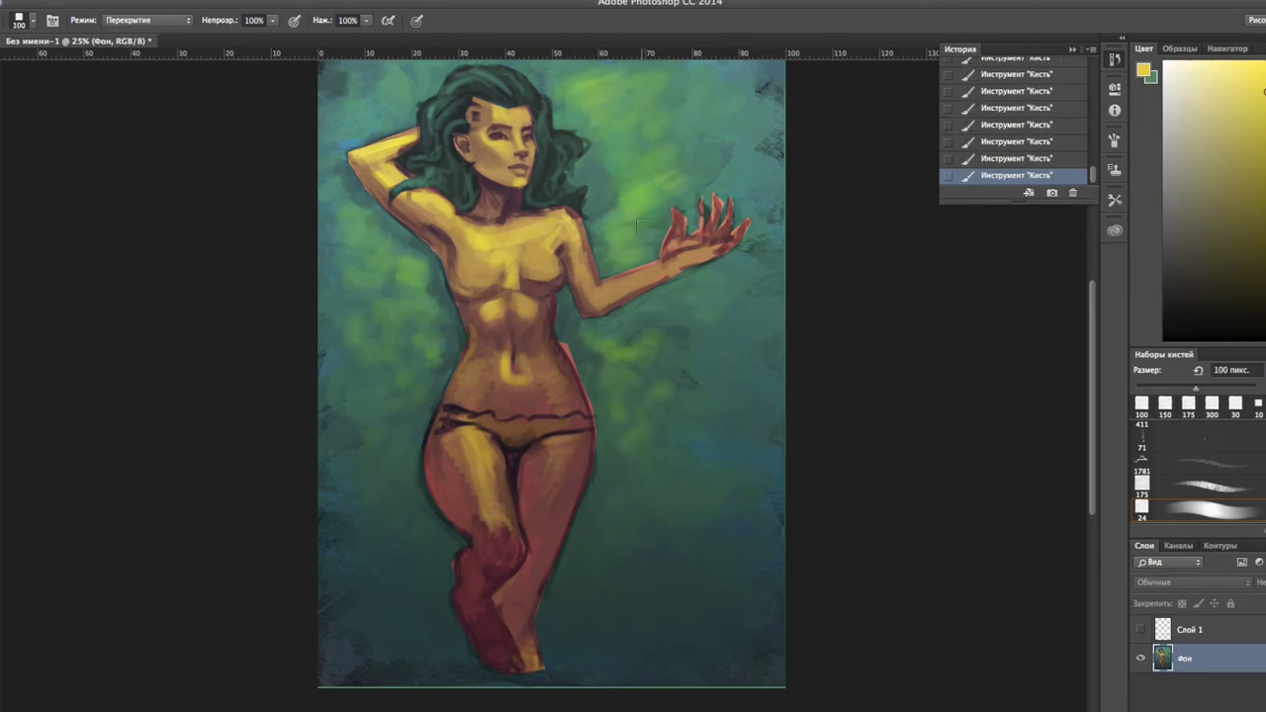
# Add a yellow torso glow, green background glow, brighter green hair and belly shading.
pyautogui.moveTo(465, 435); pyautogui.dragTo(499, 525)
pyautogui.press('[')
pyautogui.press('[')
pyautogui.press('[')
pyautogui.moveTo(455, 223); pyautogui.dragTo(549, 262)
pyautogui.press('[')
pyautogui.press('[')
pyautogui.moveTo(500, 80)
pyautogui.mouseDown()
pyautogui.moveTo(426, 118)
pyautogui.moveTo(436, 183)
pyautogui.mouseUp()
pyautogui.hotkey('shift', 'alt', 'n')
pyautogui.press('[')
pyautogui.press('[')
pyautogui.keyDown('alt'); pyautogui.click(539, 425); pyautogui.keyUp('alt')
pyautogui.moveTo(535, 396); pyautogui.dragTo(494, 402)
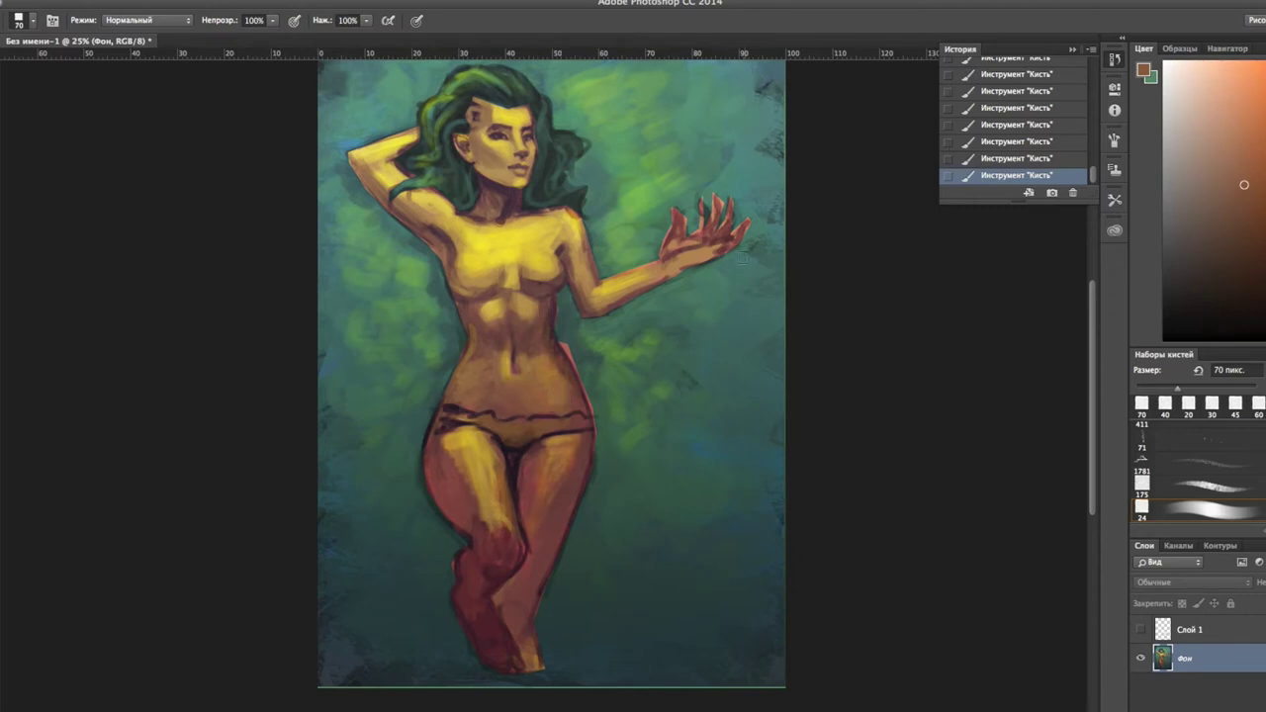
# Repaint the knee and lower leg in dark red with a 45 px brush.
pyautogui.keyDown('alt'); pyautogui.click(528, 340); pyautogui.keyUp('alt')
pyautogui.keyDown('alt'); pyautogui.click(491, 356); pyautogui.keyUp('alt')
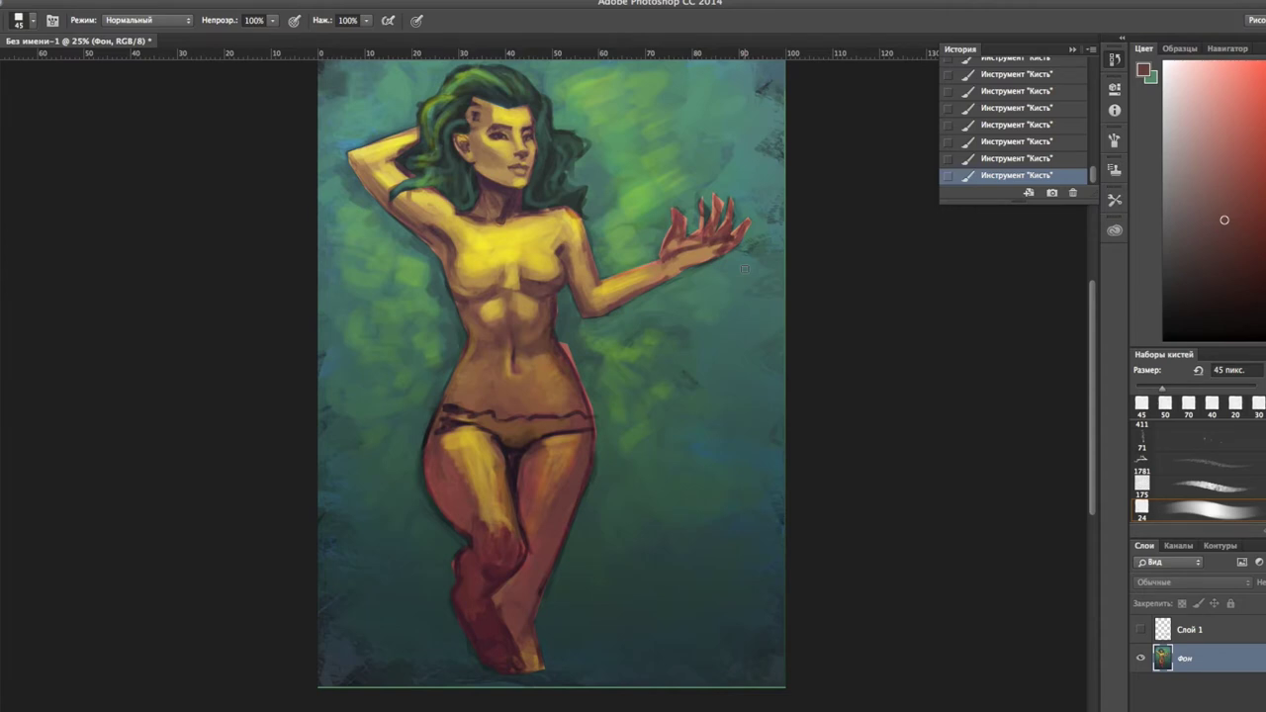
pyautogui.keyDown('alt'); pyautogui.click(554, 468); pyautogui.keyUp('alt')
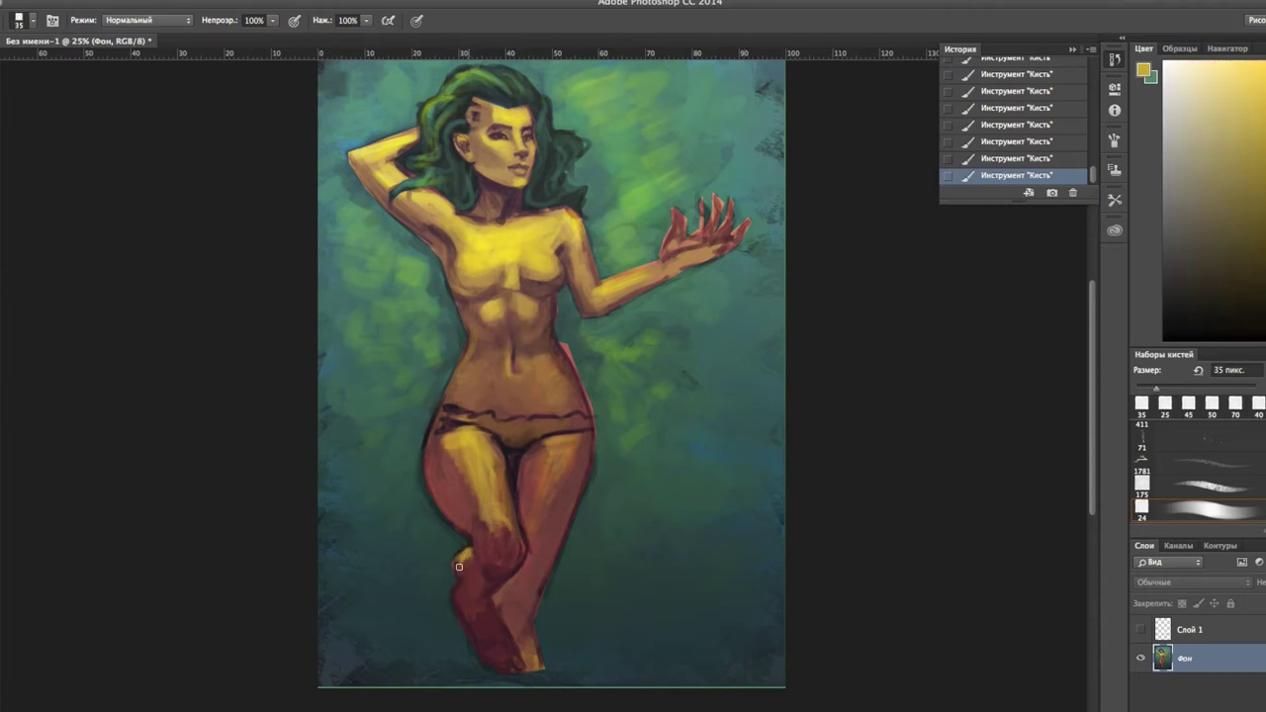
pyautogui.press(']')
pyautogui.press(']')
pyautogui.press(']')
pyautogui.keyDown('alt'); pyautogui.click(456, 445); pyautogui.keyUp('alt')
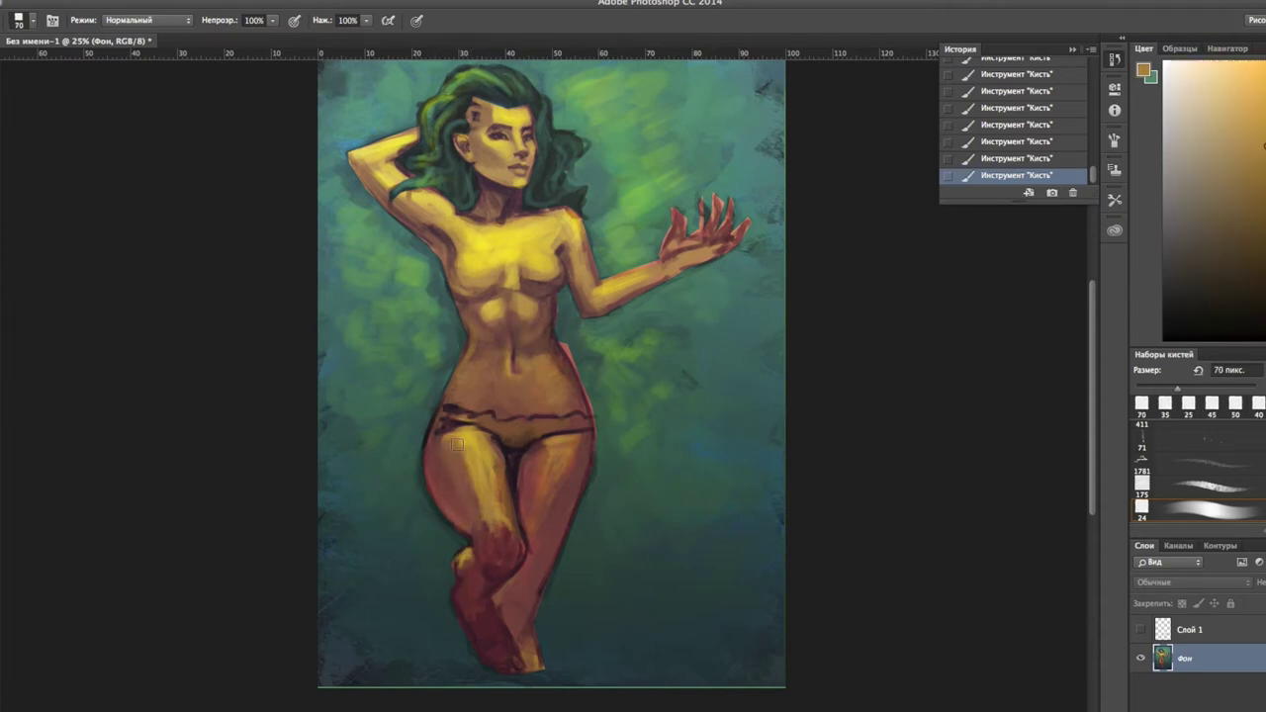
pyautogui.keyDown('alt'); pyautogui.click(495, 552); pyautogui.keyUp('alt')
pyautogui.press('[')
pyautogui.press('[')
pyautogui.press('[')
pyautogui.moveTo(528, 529)
pyautogui.mouseDown()
pyautogui.moveTo(484, 550)
pyautogui.moveTo(500, 564)
pyautogui.mouseUp()
pyautogui.keyDown('alt'); pyautogui.click(480, 580); pyautogui.keyUp('alt')
pyautogui.moveTo(490, 608); pyautogui.dragTo(497, 658)
# Sample nearby skin tones and repaint the hip and underwear area lighter.
pyautogui.keyDown('alt'); pyautogui.click(465, 564); pyautogui.keyUp('alt')
pyautogui.press('[')
pyautogui.keyDown('alt'); pyautogui.click(471, 562); pyautogui.keyUp('alt')
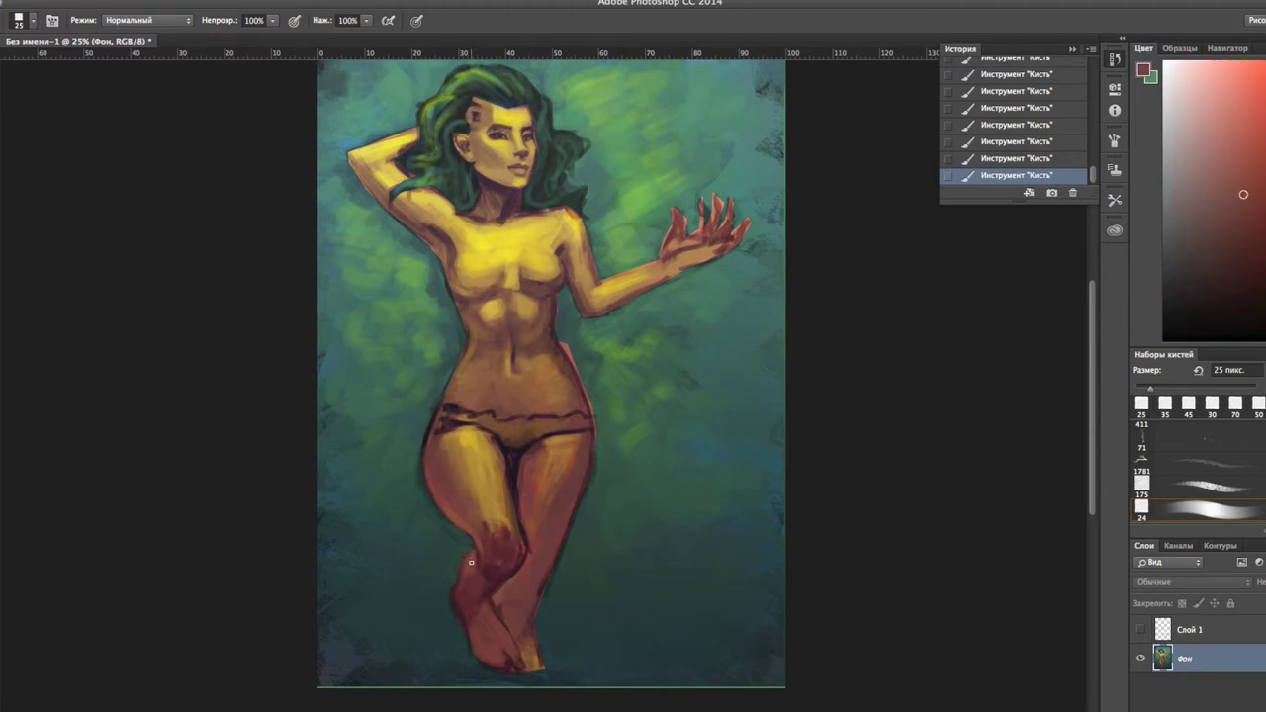
pyautogui.keyDown('alt'); pyautogui.click(497, 572); pyautogui.keyUp('alt')
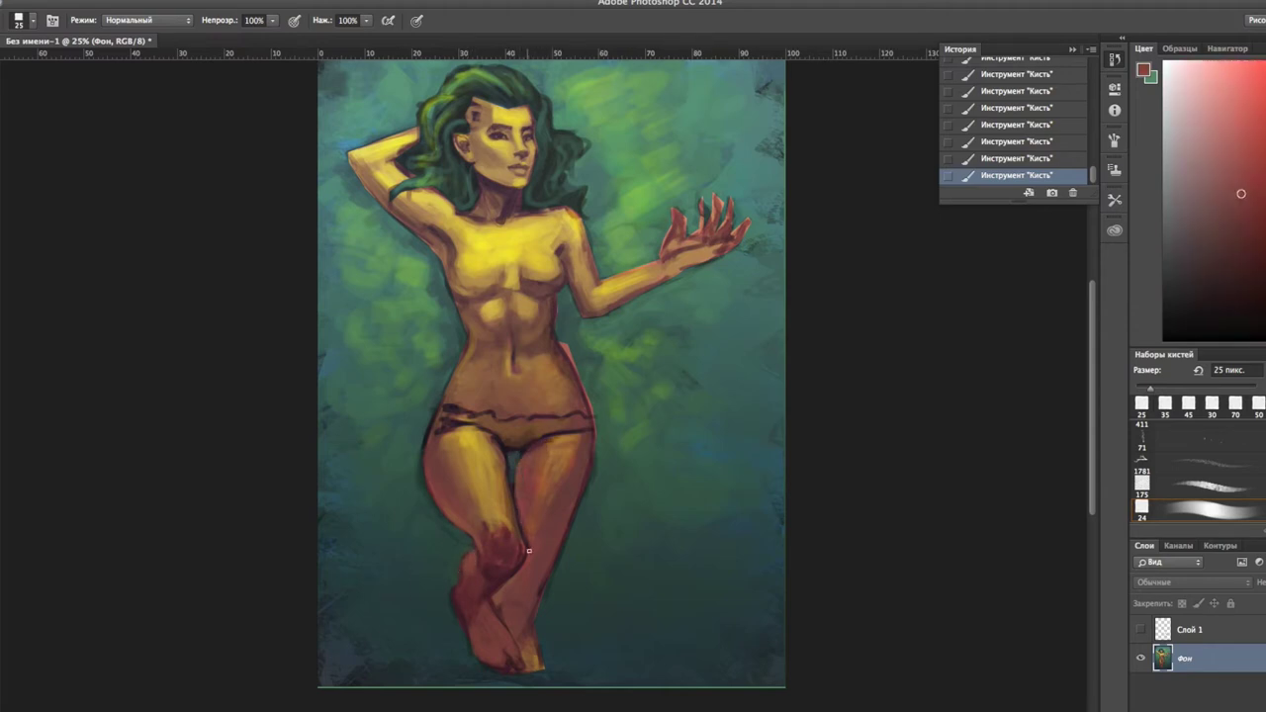
pyautogui.keyDown('alt'); pyautogui.click(570, 361); pyautogui.keyUp('alt')
pyautogui.keyDown('alt'); pyautogui.click(588, 402); pyautogui.keyUp('alt')
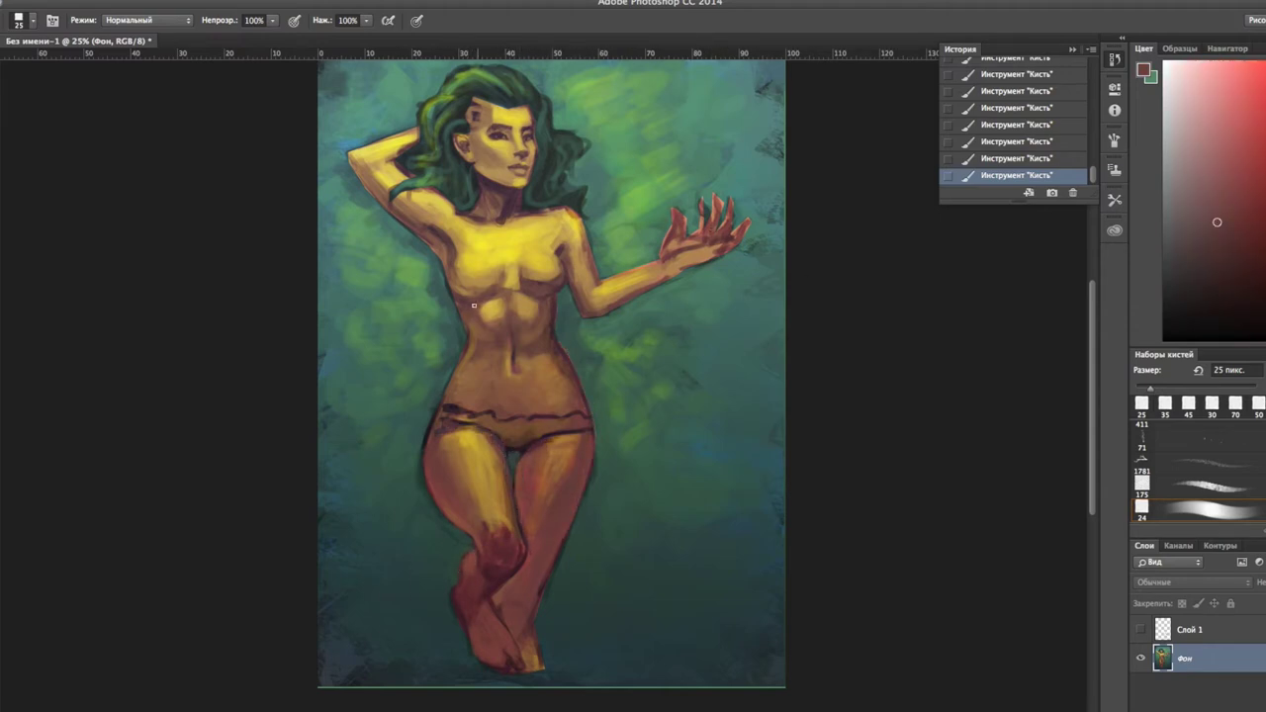
pyautogui.keyDown('alt'); pyautogui.click(538, 437); pyautogui.keyUp('alt')
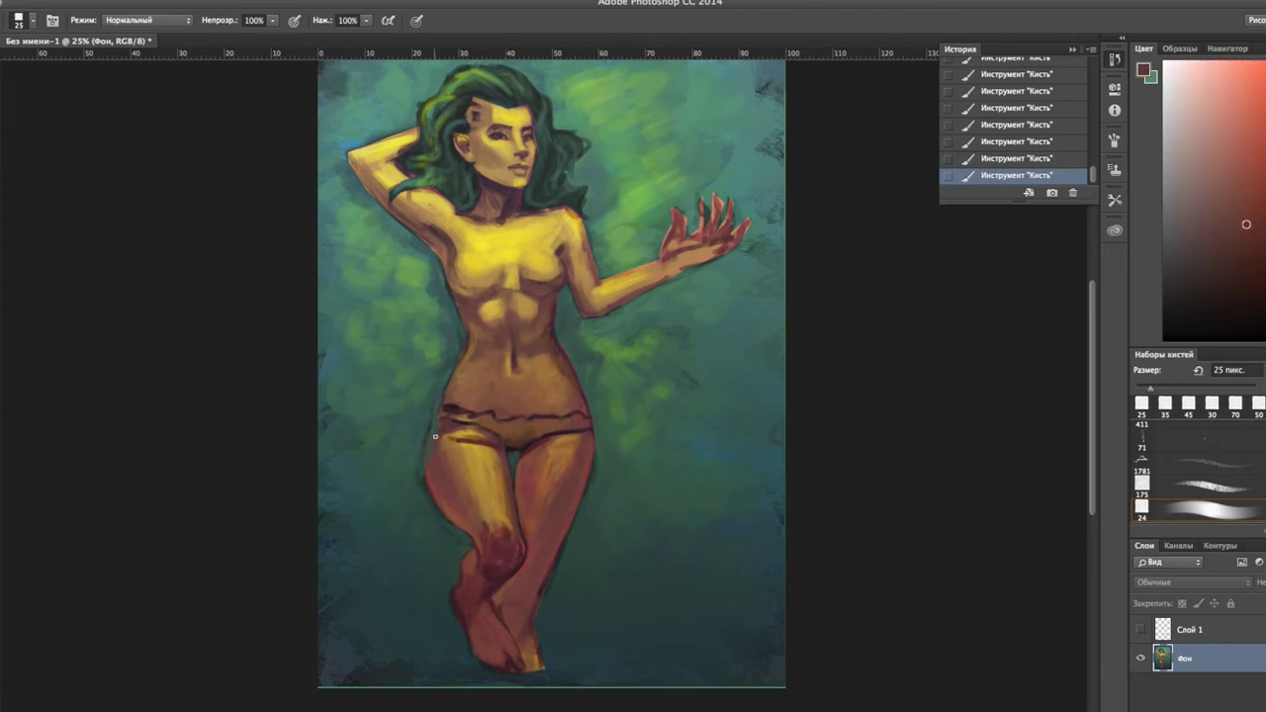
pyautogui.moveTo(445, 421); pyautogui.dragTo(494, 435)
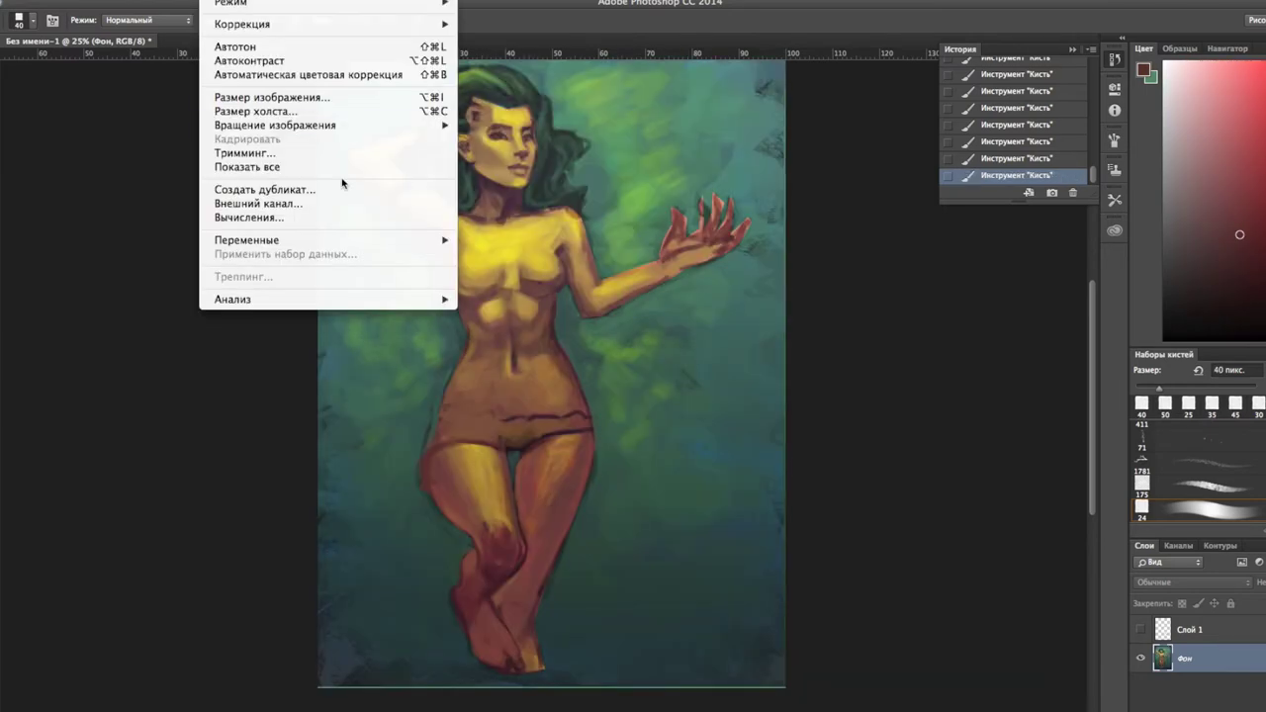
# Flip the canvas horizontally and warm the crotch, inner thighs and waistband line.
pyautogui.click(494, 170)
pyautogui.keyDown('alt'); pyautogui.click(604, 470); pyautogui.keyUp('alt')
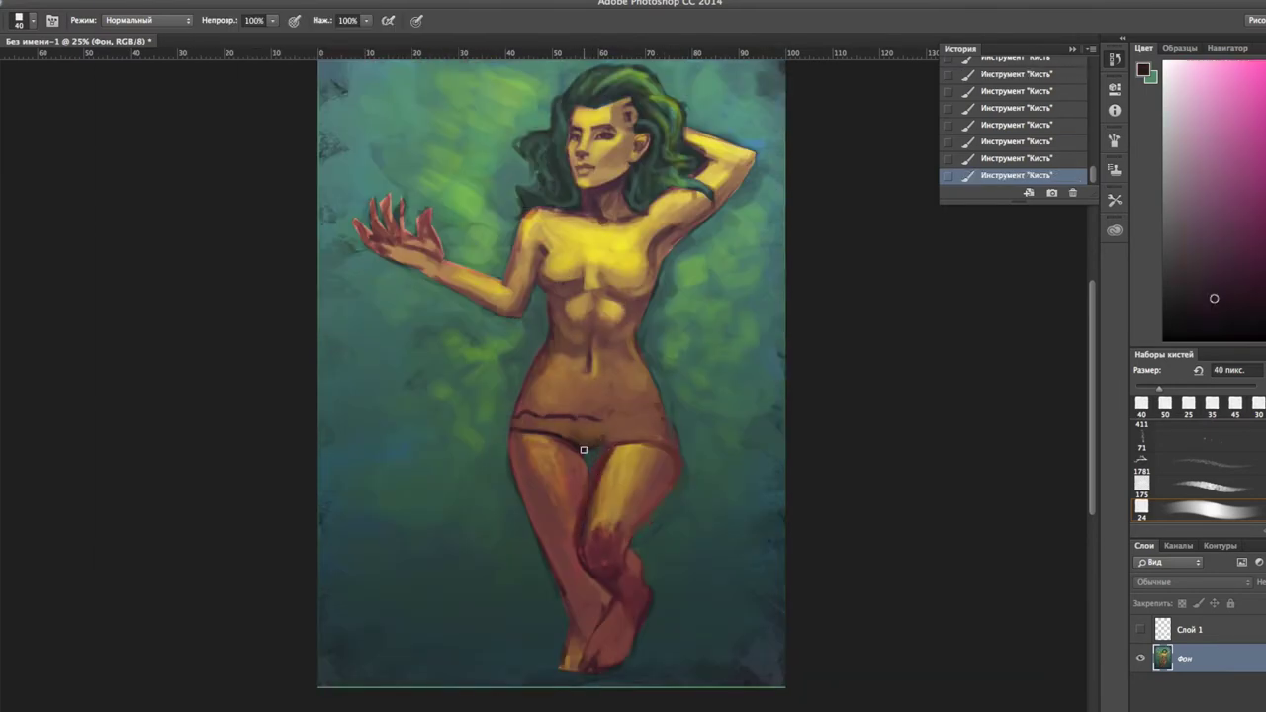
pyautogui.keyDown('alt'); pyautogui.click(613, 455); pyautogui.keyUp('alt')
pyautogui.moveTo(593, 443)
pyautogui.mouseDown()
pyautogui.moveTo(623, 448)
pyautogui.moveTo(515, 417)
pyautogui.mouseUp()
pyautogui.keyDown('alt'); pyautogui.click(575, 424); pyautogui.keyUp('alt')
pyautogui.keyDown('alt'); pyautogui.click(668, 453); pyautogui.keyUp('alt')
pyautogui.moveTo(663, 446)
pyautogui.mouseDown()
pyautogui.moveTo(618, 465)
pyautogui.moveTo(634, 536)
pyautogui.mouseUp()
# Undo the last thigh strokes and resample light brown skin tones on the body.
pyautogui.keyDown('alt'); pyautogui.click(602, 518); pyautogui.keyUp('alt')
pyautogui.keyDown('alt'); pyautogui.click(634, 535); pyautogui.keyUp('alt')
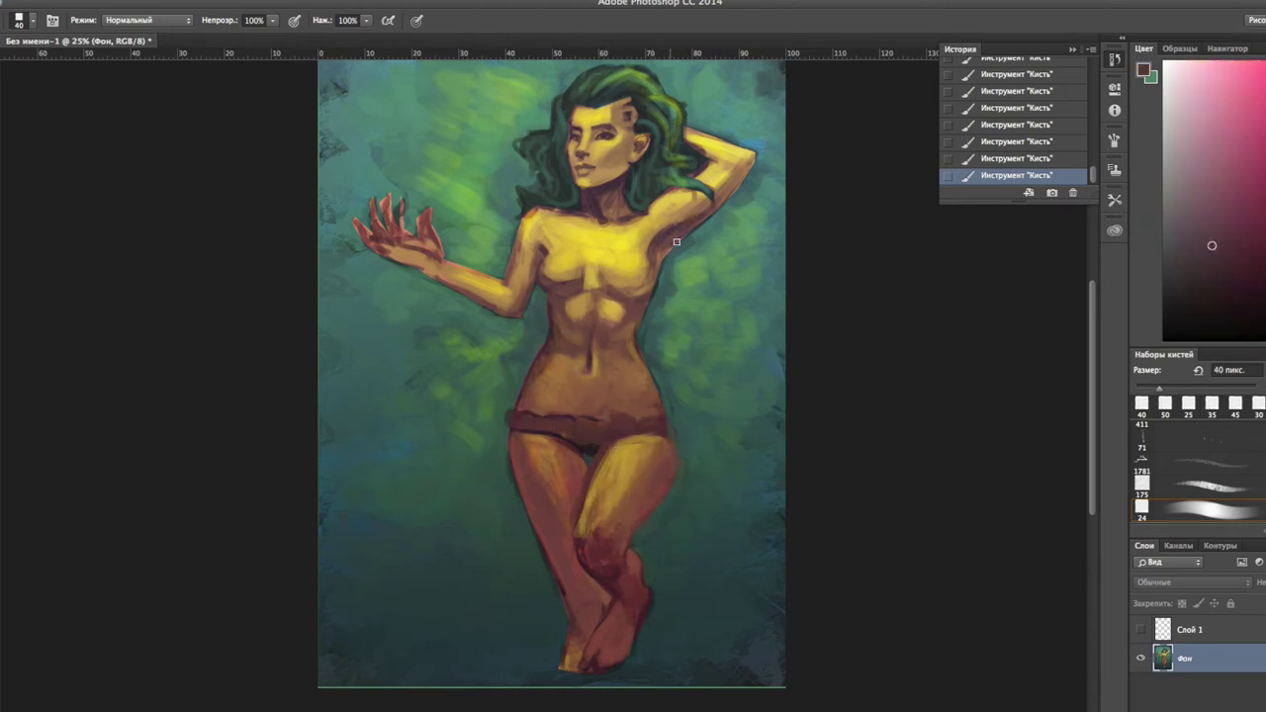
pyautogui.hotkey('ctrl', 'alt', 'z')
pyautogui.hotkey('ctrl', 'alt', 'z')
pyautogui.moveTo(591, 360); pyautogui.dragTo(574, 376)
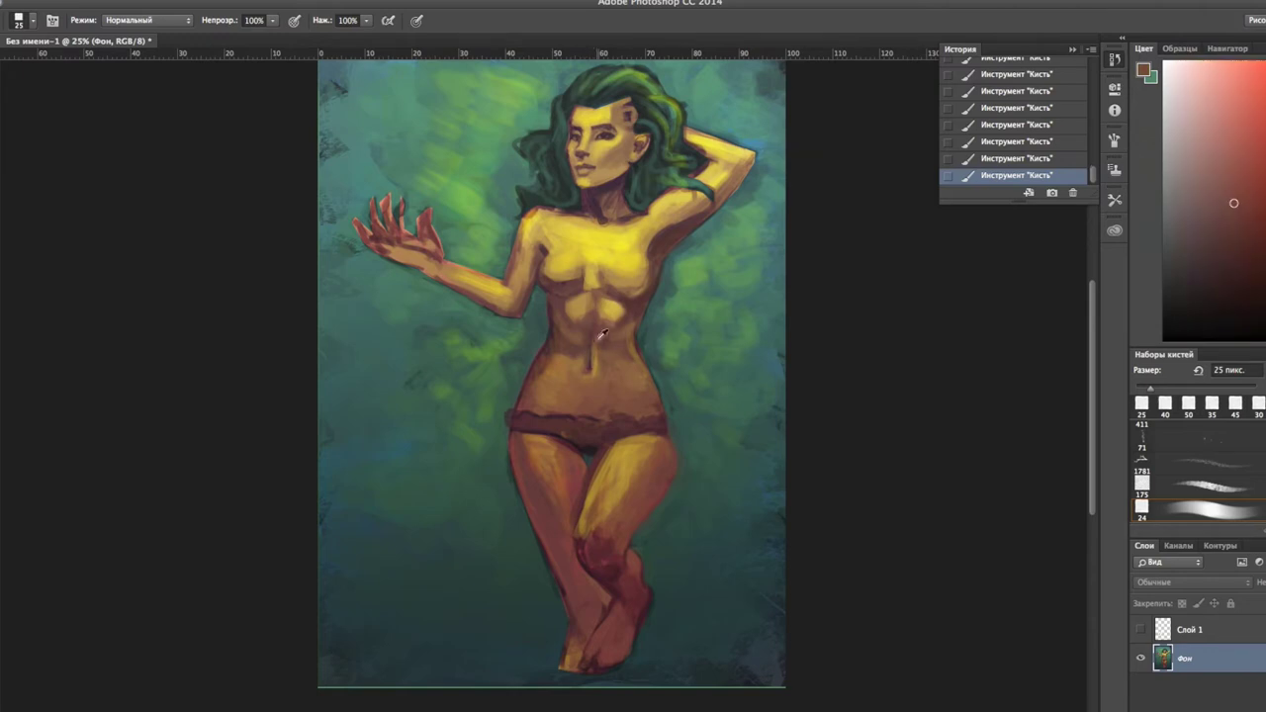
pyautogui.keyDown('alt'); pyautogui.click(569, 381); pyautogui.keyUp('alt')
pyautogui.keyDown('alt'); pyautogui.click(626, 345); pyautogui.keyUp('alt')
pyautogui.keyDown('alt'); pyautogui.click(628, 345); pyautogui.keyUp('alt')
pyautogui.keyDown('alt'); pyautogui.click(540, 392); pyautogui.keyUp('alt')
# Darken the ear and hair beside the face with an orange-brown 40 px brush.
pyautogui.keyDown('alt'); pyautogui.click(666, 234); pyautogui.keyUp('alt')
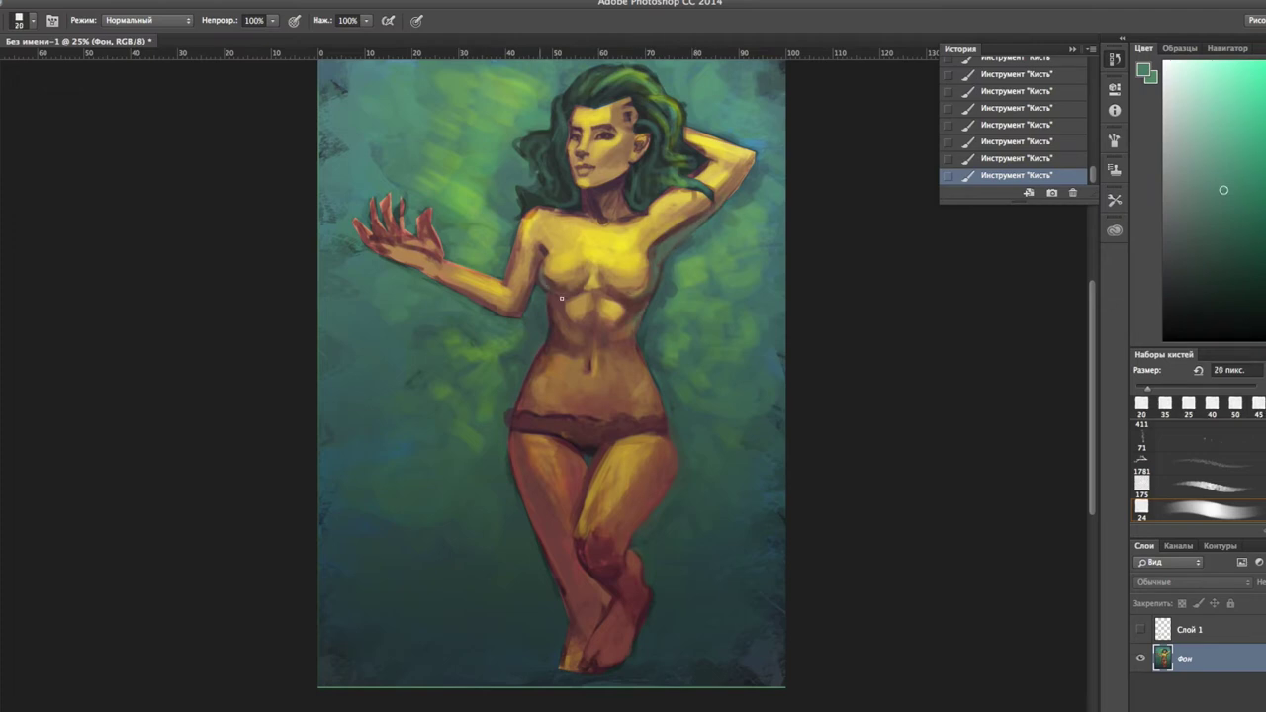
pyautogui.keyDown('alt'); pyautogui.click(537, 528); pyautogui.keyUp('alt')
pyautogui.keyDown('alt'); pyautogui.click(502, 314); pyautogui.keyUp('alt')
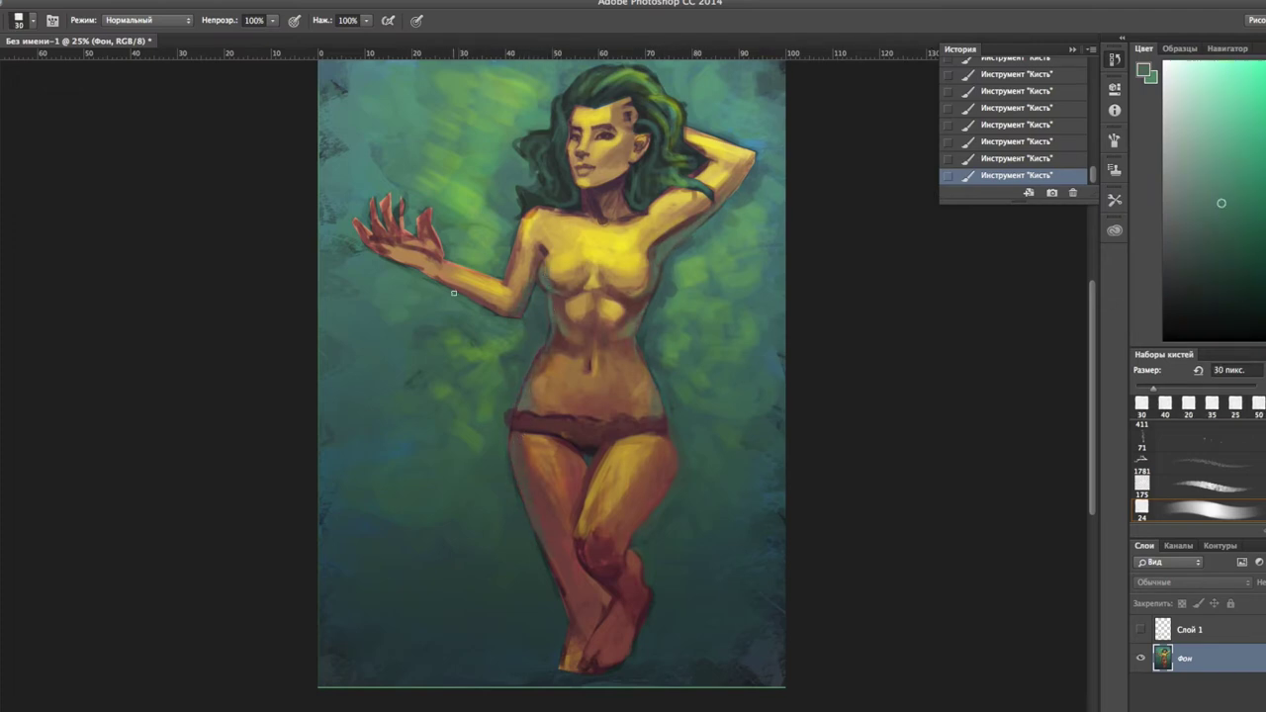
pyautogui.keyDown('alt'); pyautogui.click(535, 225); pyautogui.keyUp('alt')
pyautogui.press(']')
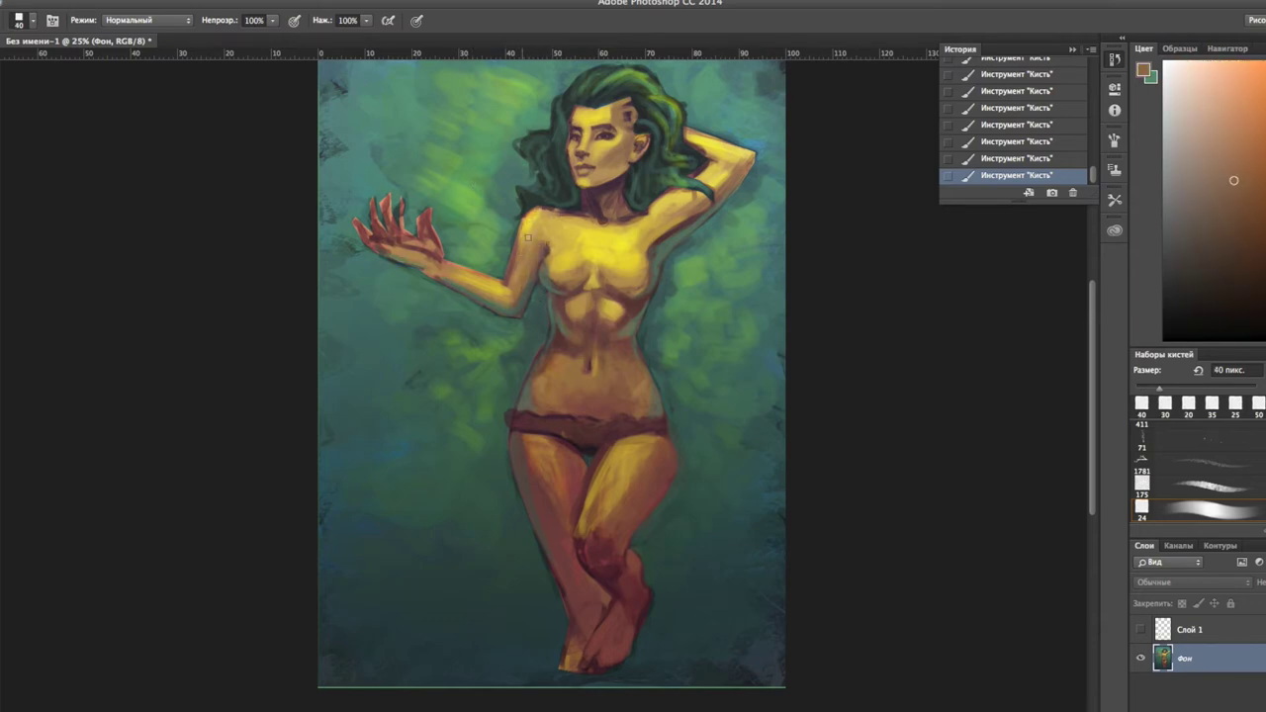
pyautogui.keyDown('alt'); pyautogui.click(602, 207); pyautogui.keyUp('alt')
pyautogui.keyDown('alt'); pyautogui.click(612, 204); pyautogui.keyUp('alt')
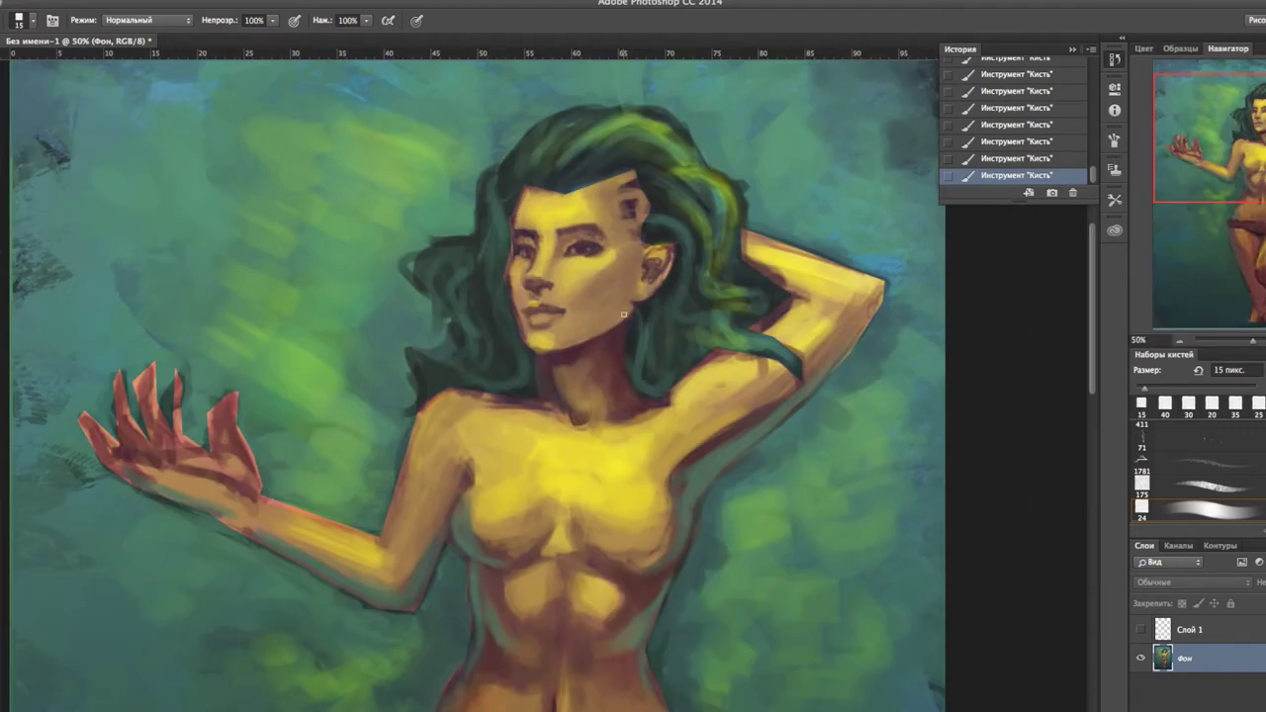
pyautogui.moveTo(661, 287); pyautogui.dragTo(631, 235)
# Outline the ear with fine 9 px dark strokes and view the whole painting.
pyautogui.press('[')
pyautogui.press('[')
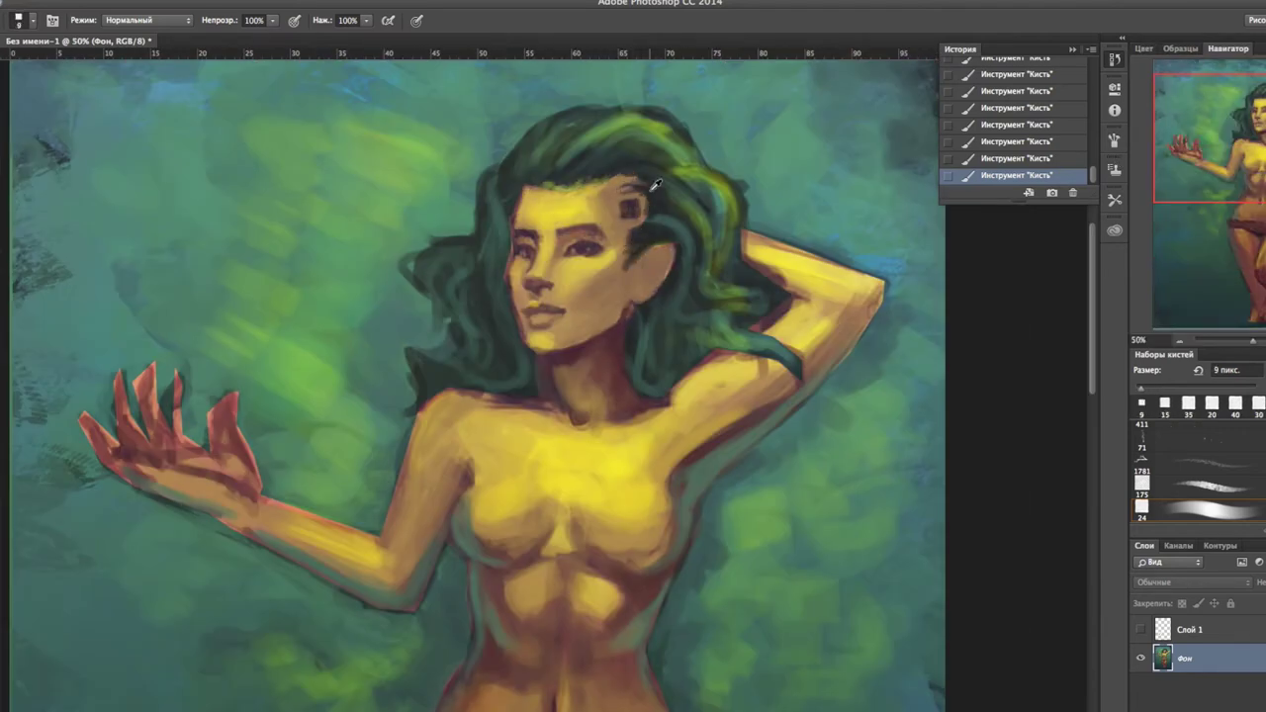
pyautogui.moveTo(641, 283); pyautogui.dragTo(656, 256)
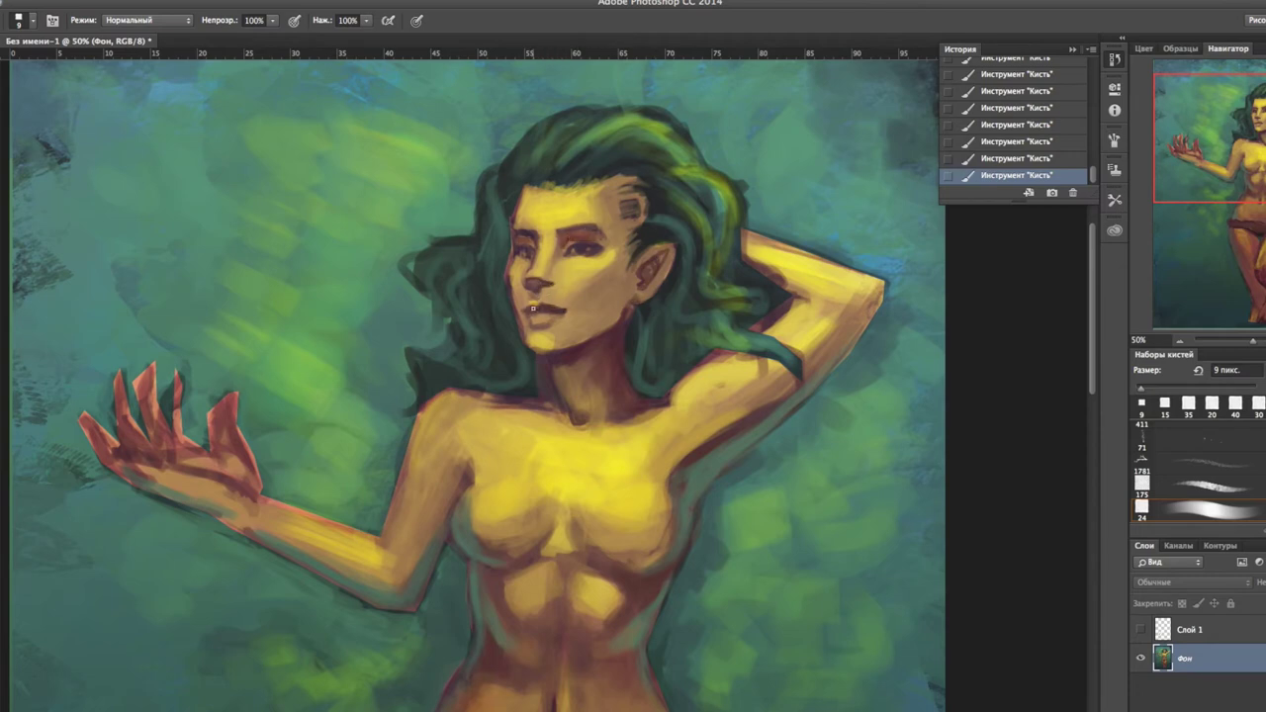
pyautogui.press(']')
pyautogui.press(']')
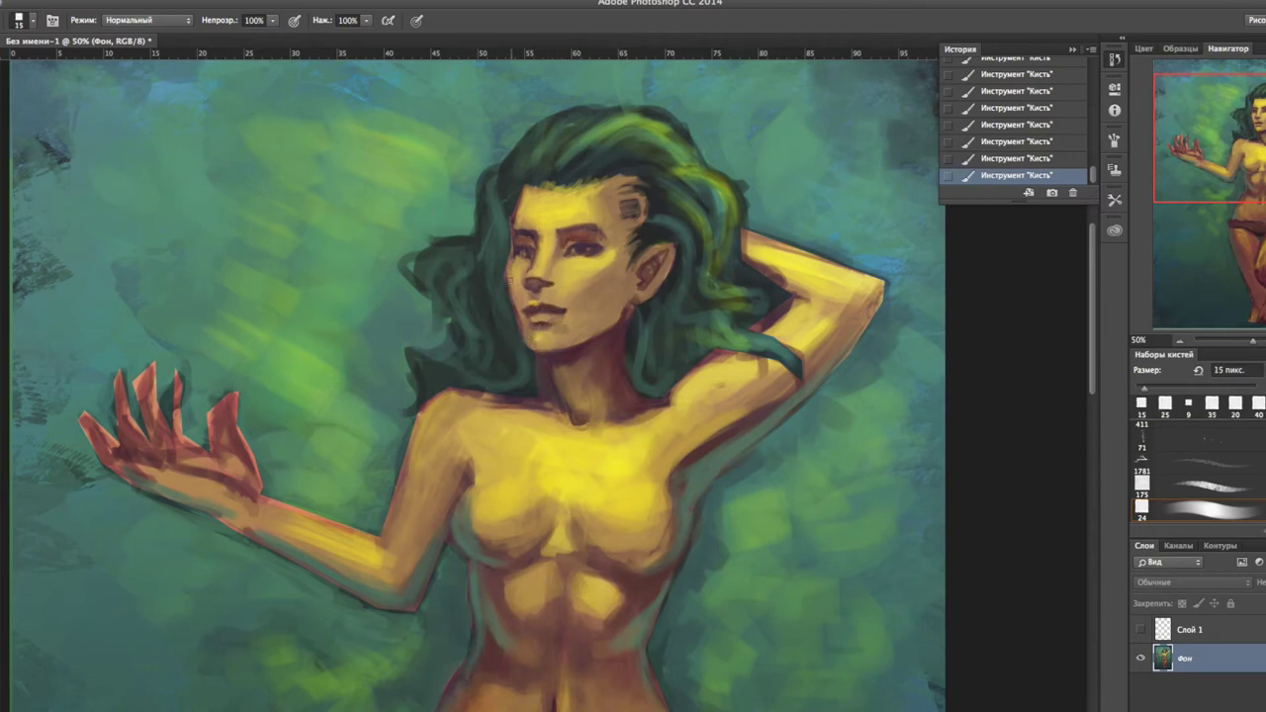
pyautogui.press('[')
pyautogui.press('[')
pyautogui.press('[')
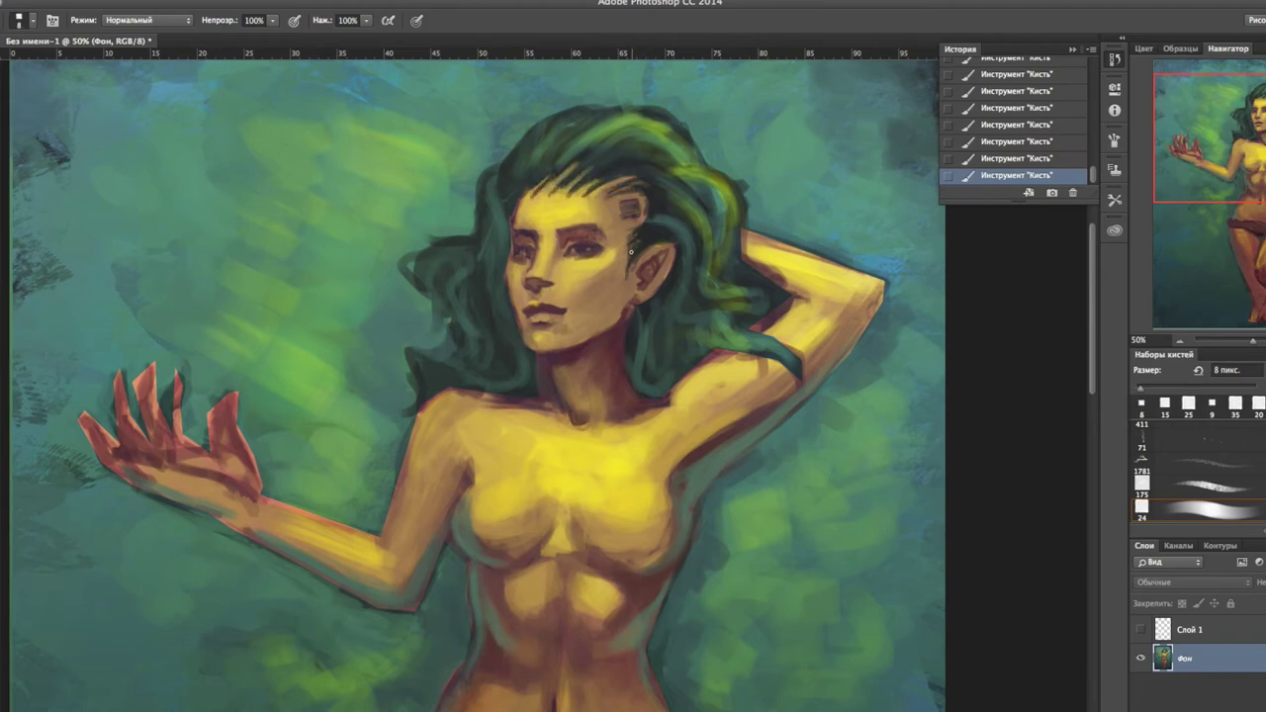
pyautogui.hotkey('ctrl', '0')
# Save the painting as gipsy.psd.
pyautogui.hotkey('ctrl', 's')
pyautogui.press('Return')
pyautogui.hotkey('ctrl', 'shift', 's')
pyautogui.press('Return')
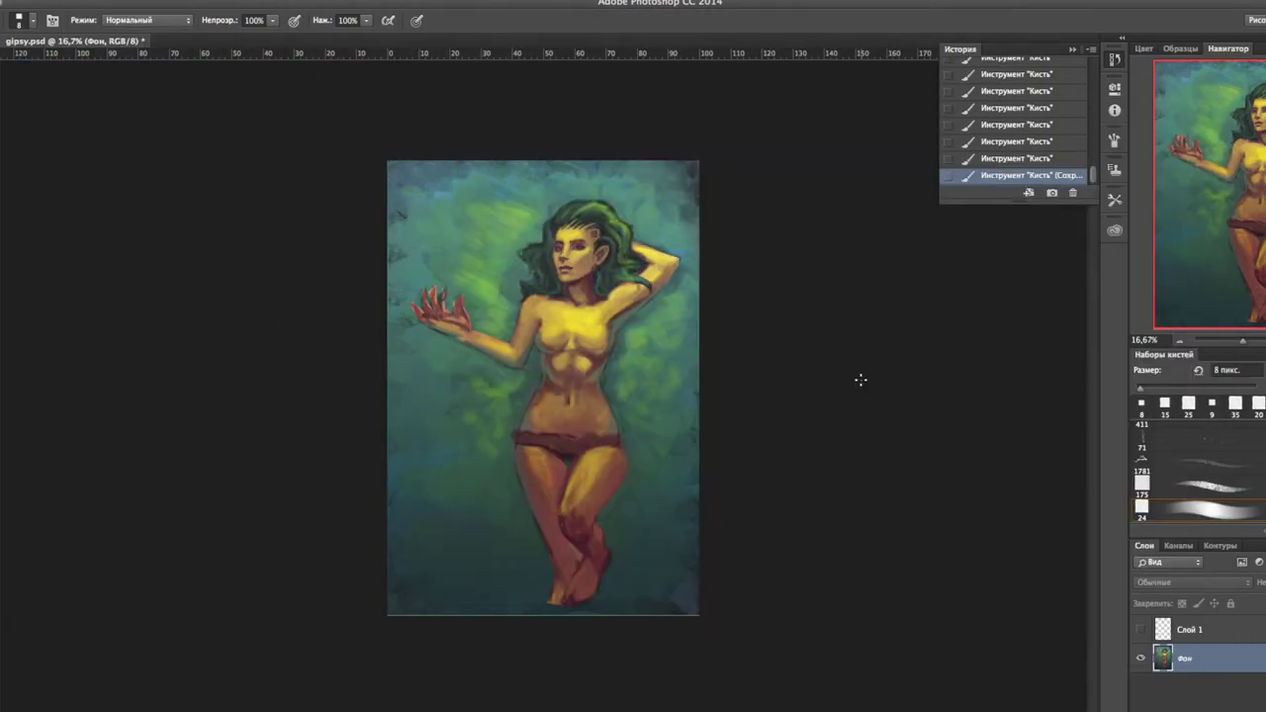
# Paint a wavy light-blue stream down the left background with a 60 px brush.
pyautogui.press(']')
pyautogui.press(']')
pyautogui.press(']')
pyautogui.moveTo(445, 168); pyautogui.dragTo(440, 202)
pyautogui.moveTo(448, 283); pyautogui.dragTo(428, 341)
pyautogui.moveTo(465, 163); pyautogui.dragTo(445, 279)
pyautogui.moveTo(426, 354); pyautogui.dragTo(394, 491)
pyautogui.moveTo(433, 442); pyautogui.dragTo(392, 499)
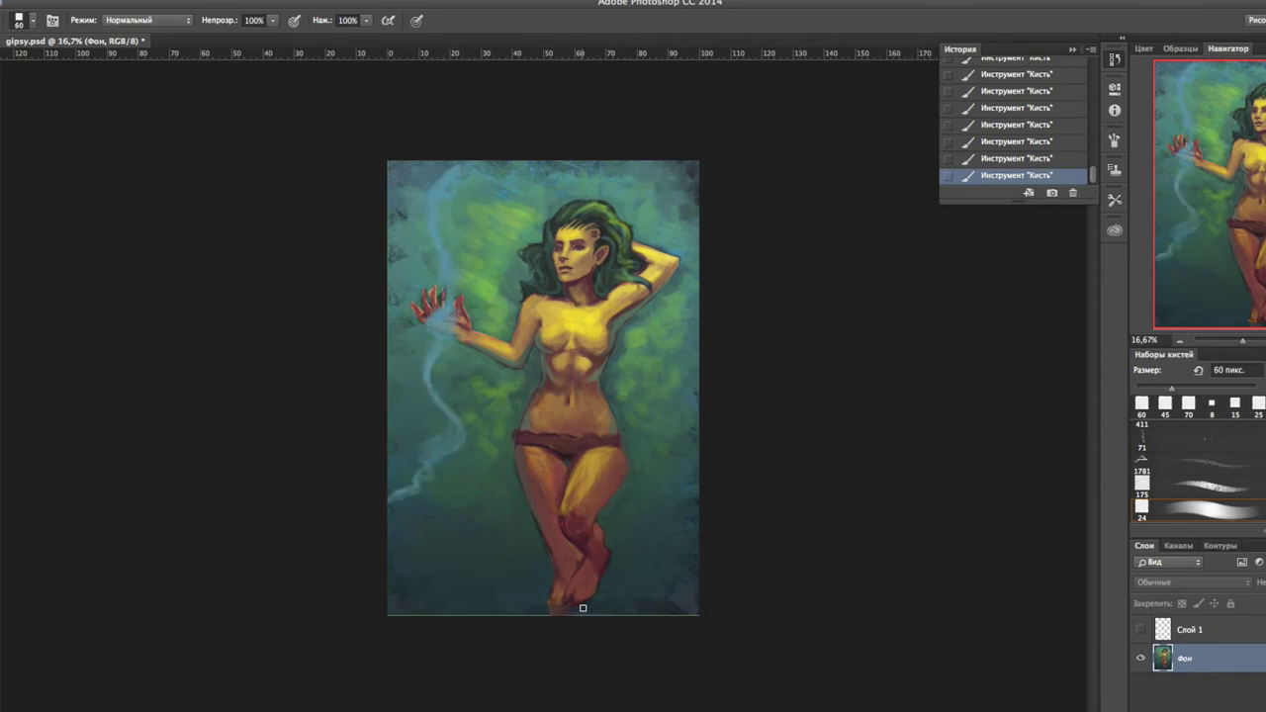
# Soften the thigh and knee shading, darken the background and cover the blue wisp.
pyautogui.press(']')
pyautogui.press(']')
pyautogui.moveTo(593, 465); pyautogui.dragTo(580, 526)
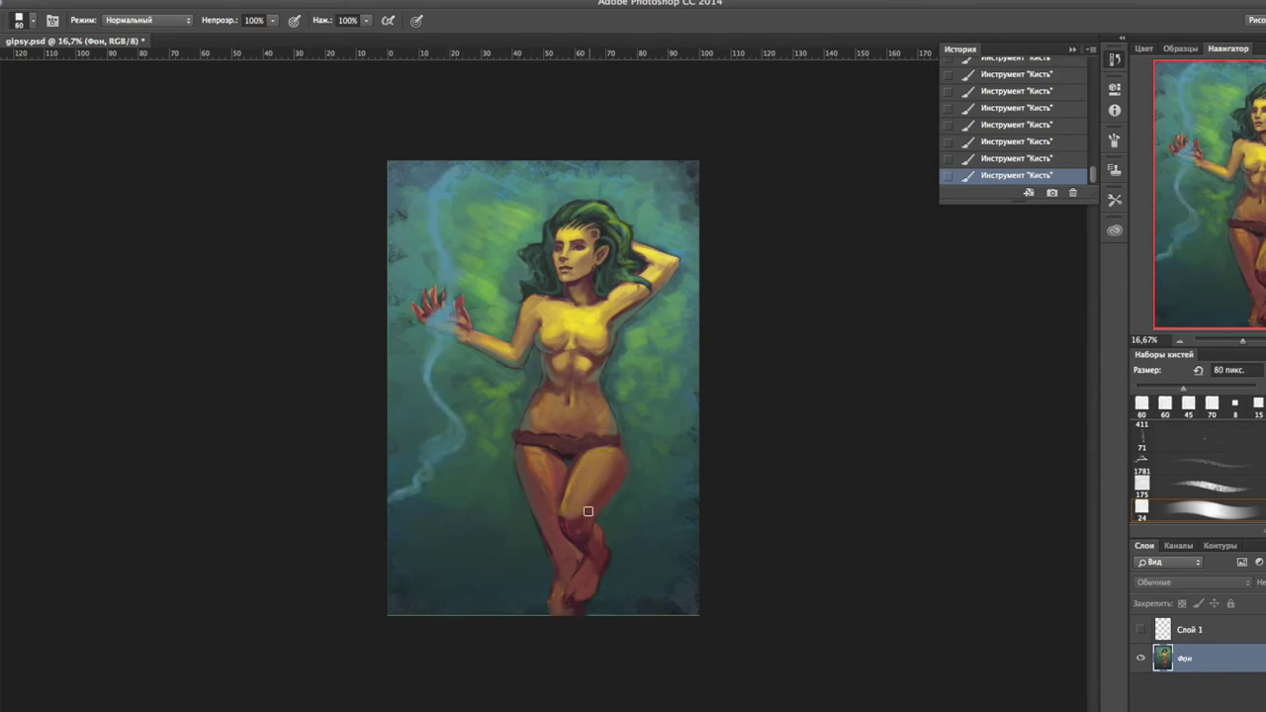
pyautogui.press('[')
pyautogui.press('[')
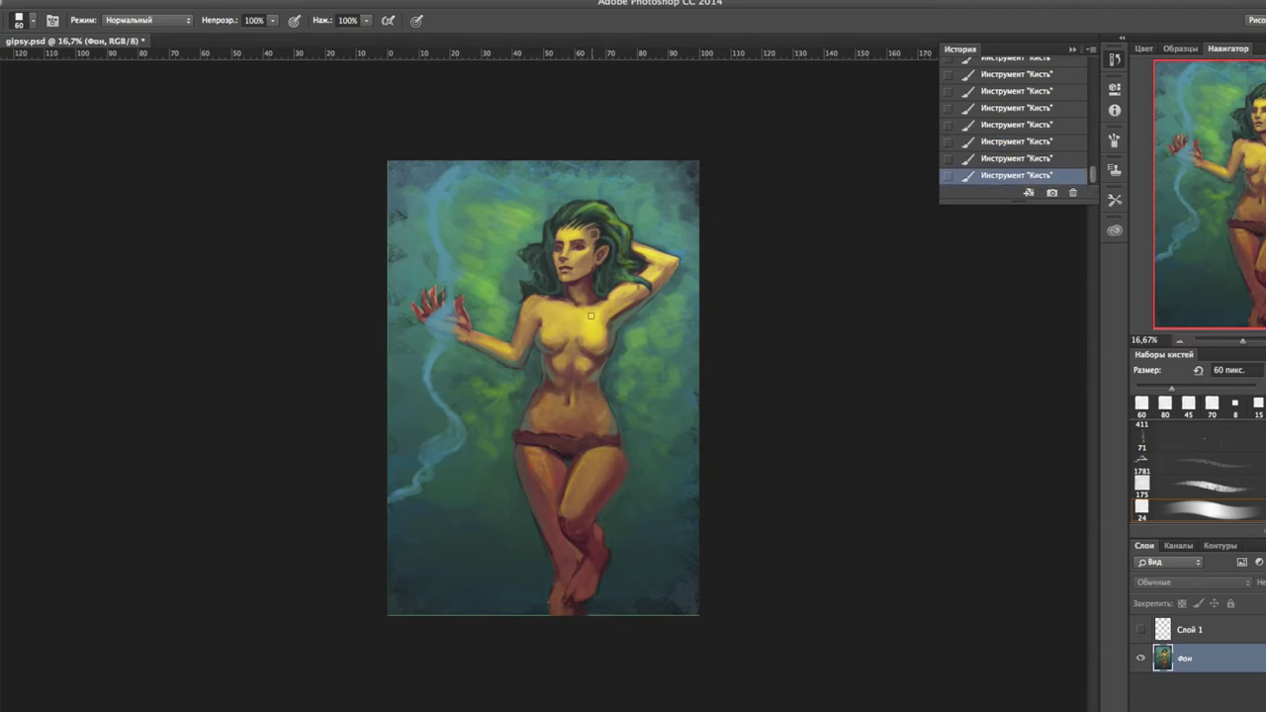
pyautogui.press('[')
# Repaint a light-blue teal wisp down the left side, brighter at the upper left.
pyautogui.press('[')
pyautogui.moveTo(614, 388); pyautogui.dragTo(645, 309)
pyautogui.moveTo(436, 277); pyautogui.dragTo(474, 183)
pyautogui.moveTo(440, 361)
pyautogui.mouseDown()
pyautogui.moveTo(396, 509)
pyautogui.moveTo(402, 587)
pyautogui.mouseUp()
pyautogui.press(']')
pyautogui.press(']')
pyautogui.press(']')
pyautogui.press('[')
pyautogui.press('[')
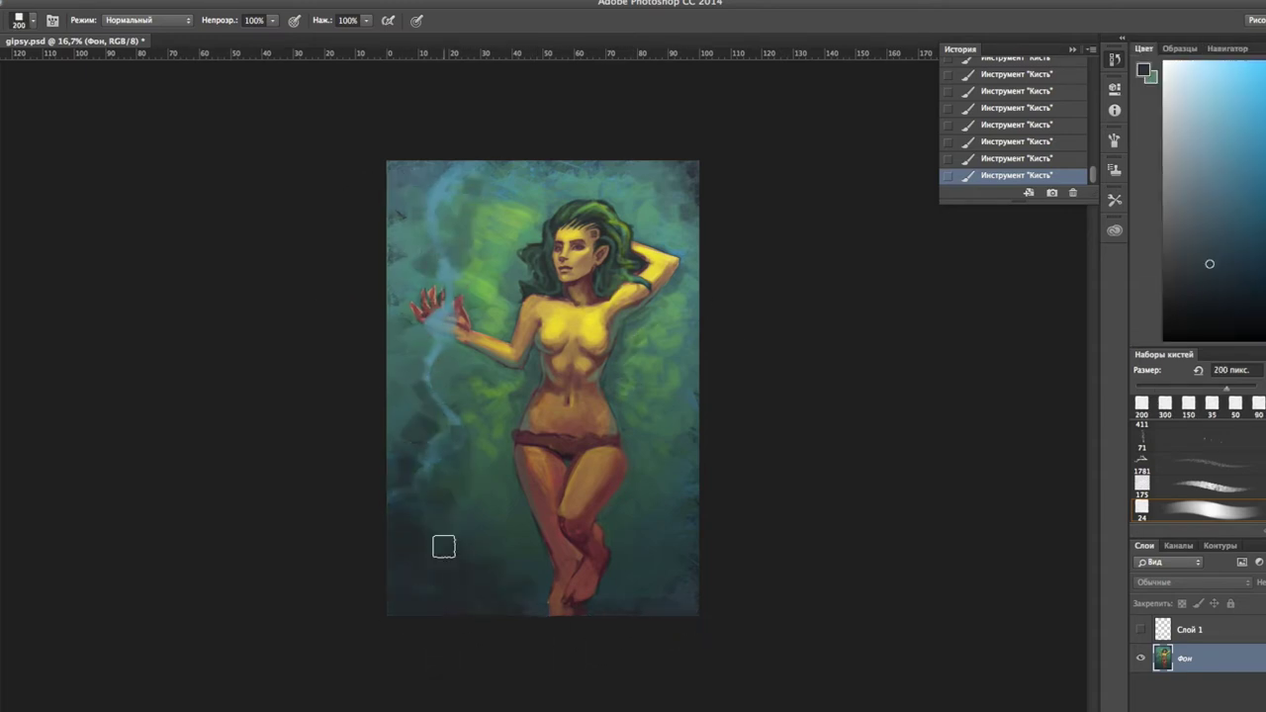
pyautogui.keyDown('alt'); pyautogui.click(451, 547); pyautogui.keyUp('alt')
pyautogui.press('[')
pyautogui.press('[')
pyautogui.press('[')
pyautogui.moveTo(441, 380)
pyautogui.mouseDown()
pyautogui.moveTo(445, 555)
pyautogui.moveTo(505, 614)
pyautogui.mouseUp()
pyautogui.moveTo(460, 430); pyautogui.dragTo(400, 500)
pyautogui.keyDown('alt'); pyautogui.click(469, 184); pyautogui.keyUp('alt')
pyautogui.moveTo(445, 263); pyautogui.dragTo(406, 167)
# Add a new layer and paint pale first strokes of the sheer top over the chest.
pyautogui.press('[')
pyautogui.press('[')
pyautogui.press('[')
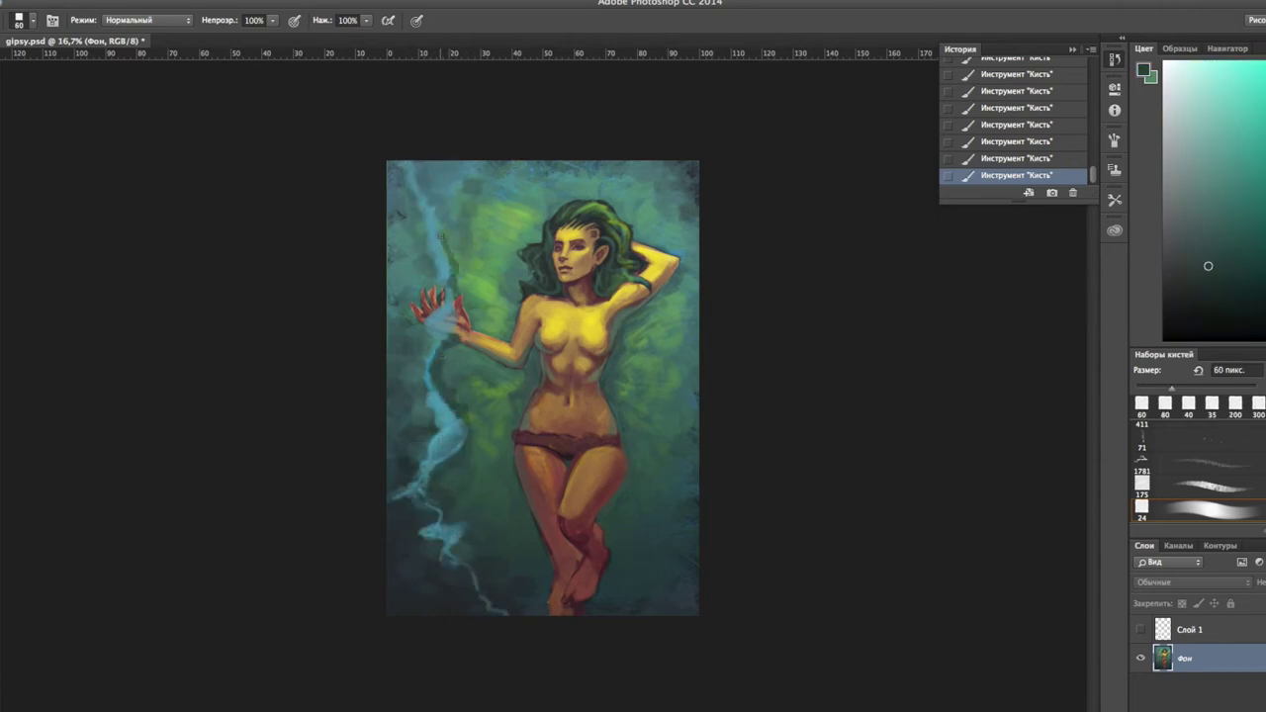
pyautogui.keyDown('alt'); pyautogui.click(469, 238); pyautogui.keyUp('alt')
pyautogui.hotkey('ctrl', 'shift', 'alt', 'n')
pyautogui.press('[')
pyautogui.keyDown('alt'); pyautogui.click(550, 316); pyautogui.keyUp('alt')
pyautogui.moveTo(545, 312); pyautogui.dragTo(621, 404)
pyautogui.moveTo(524, 396); pyautogui.dragTo(536, 342)
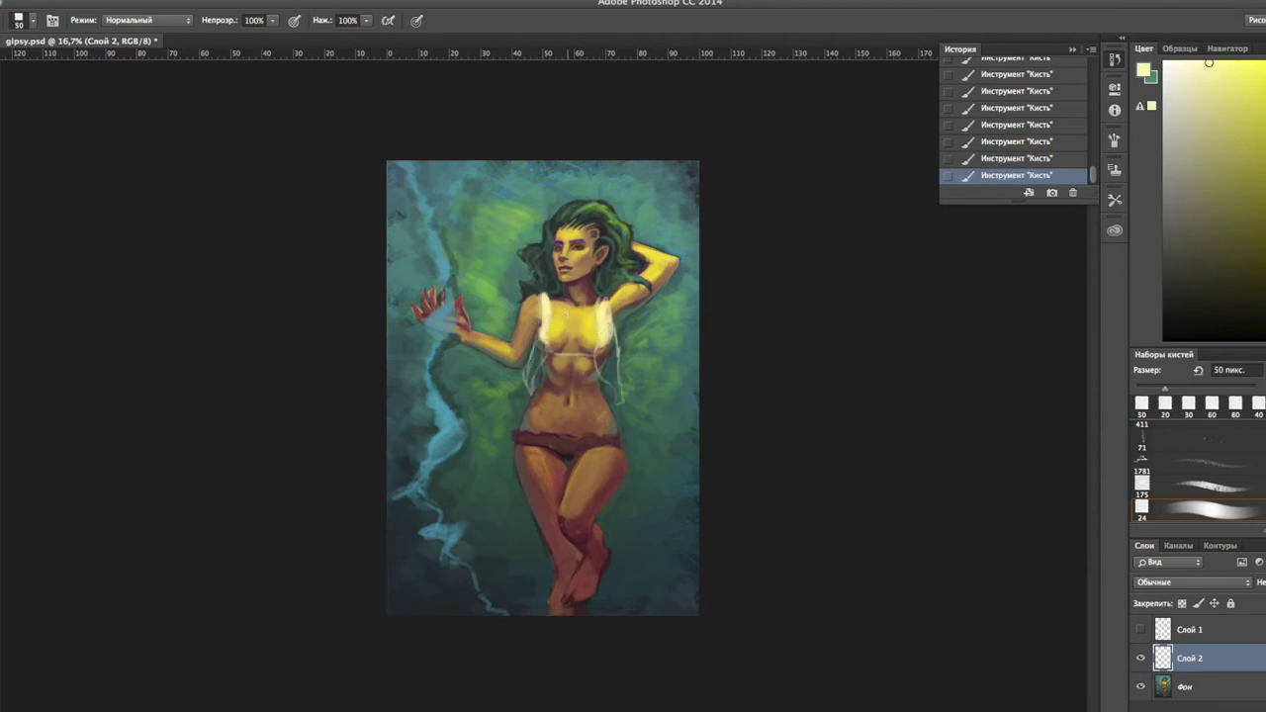
# Paint over the dark brown underwear in light grey with an enlarged brush.
pyautogui.click(1184, 142)
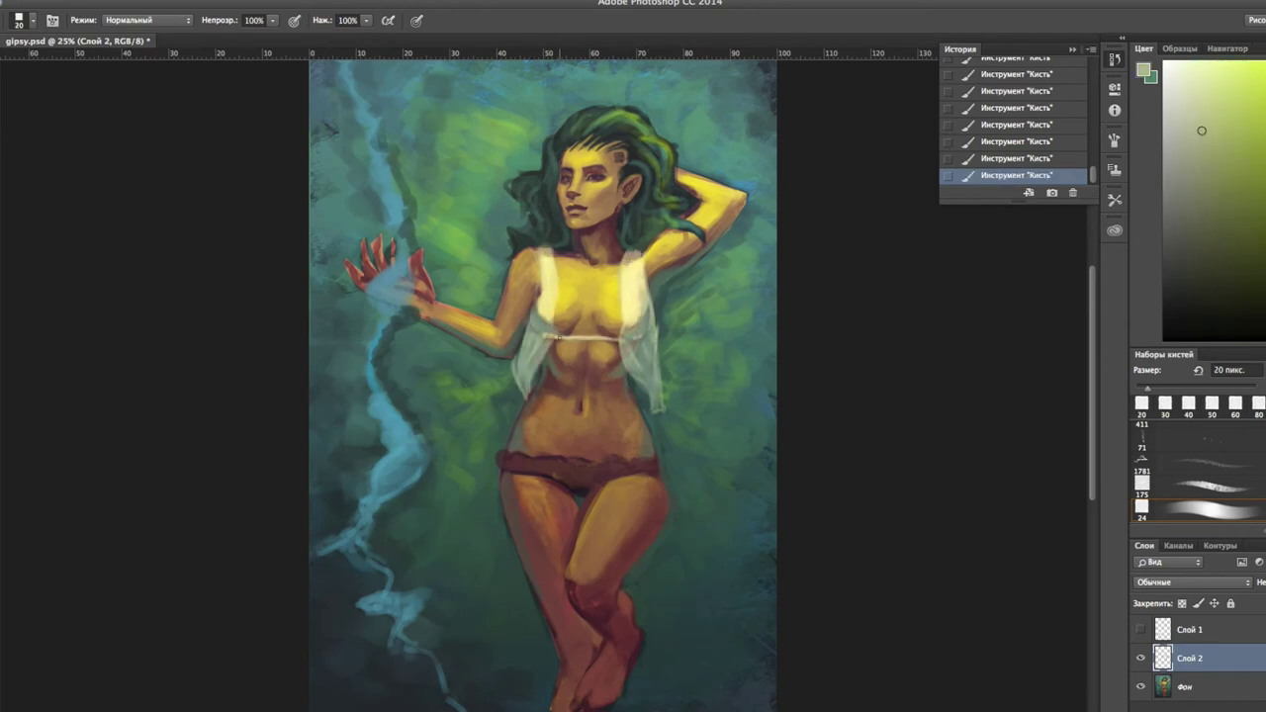
pyautogui.press(']')
pyautogui.press(']')
pyautogui.press(']')
pyautogui.keyDown('alt'); pyautogui.click(541, 253); pyautogui.keyUp('alt')
pyautogui.hotkey('ctrl', '-')
pyautogui.hotkey('ctrl', 'shift', 'h')
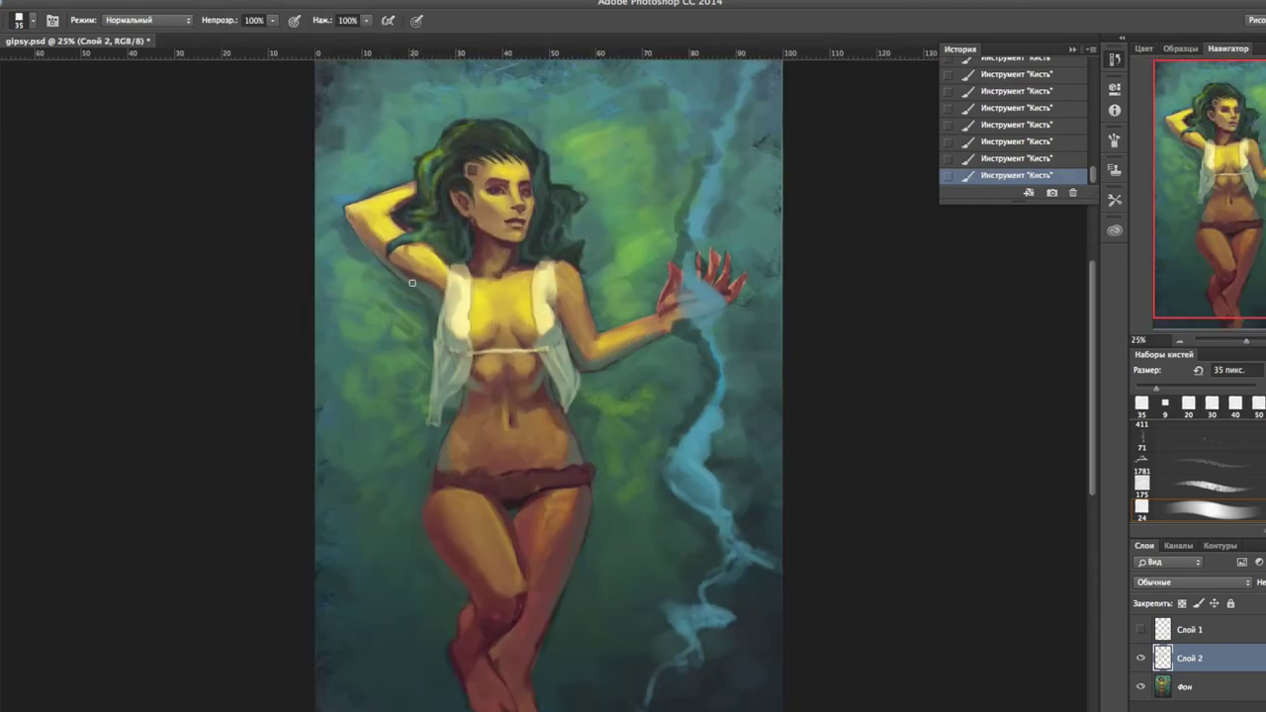
pyautogui.press(']')
pyautogui.press(']')
pyautogui.press(']')
pyautogui.moveTo(594, 475); pyautogui.dragTo(540, 479)
pyautogui.moveTo(425, 480); pyautogui.dragTo(558, 489)
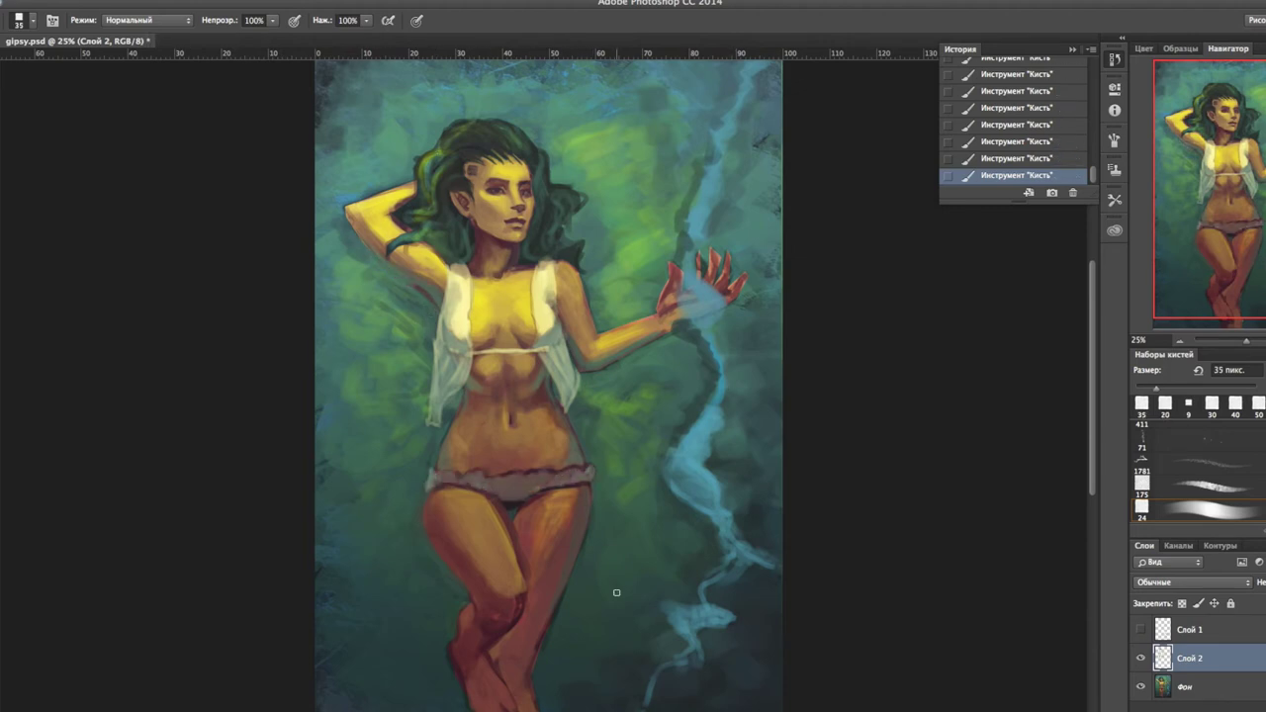
# Add light ruffle strokes along the waistband, then shrink the brush to 9 px.
pyautogui.moveTo(431, 476); pyautogui.dragTo(544, 477)
pyautogui.moveTo(557, 477)
pyautogui.mouseDown()
pyautogui.moveTo(428, 483)
pyautogui.moveTo(481, 485)
pyautogui.mouseUp()
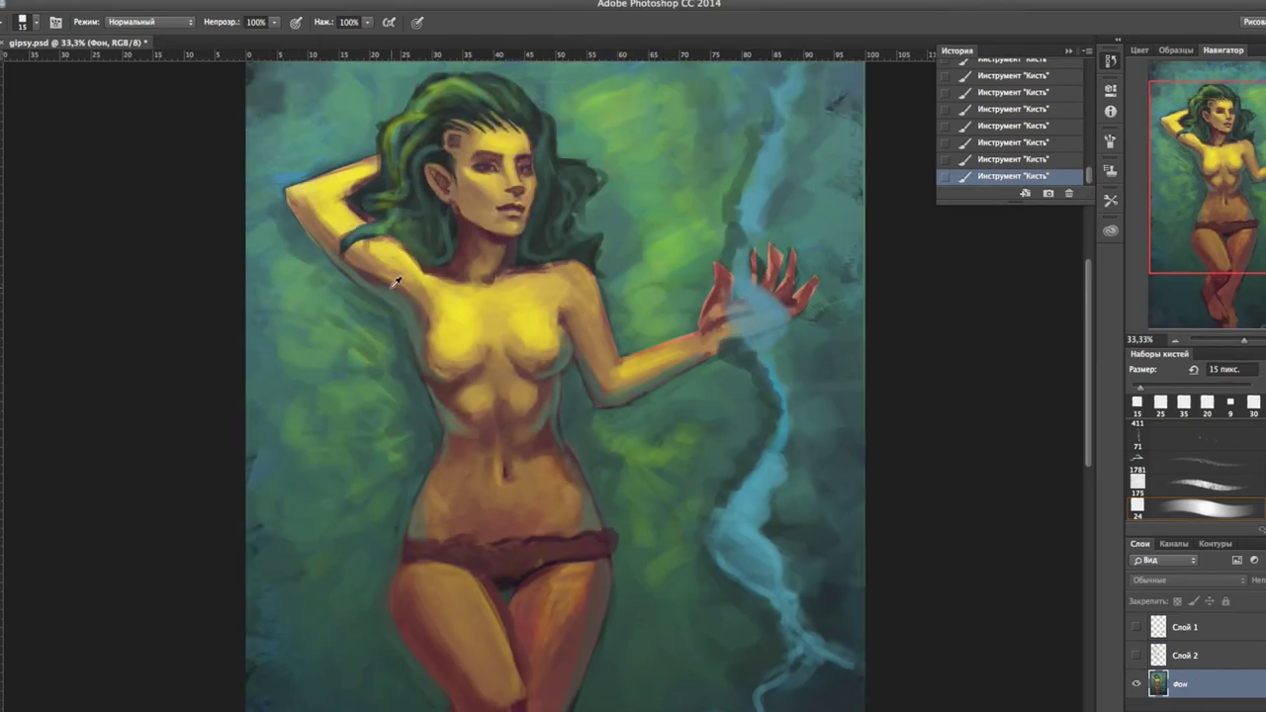
pyautogui.press('[')
pyautogui.press('[')
pyautogui.press('[')
pyautogui.keyDown('alt'); pyautogui.click(370, 328); pyautogui.keyUp('alt')
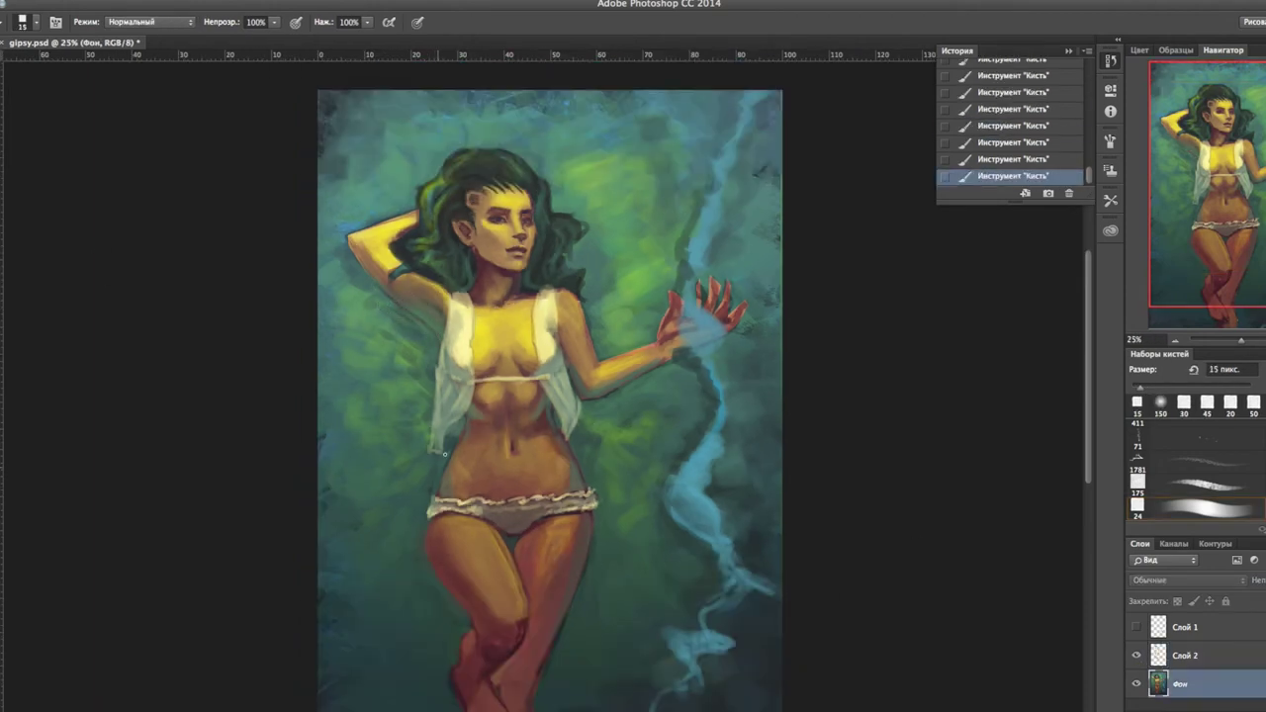
pyautogui.press('[')
pyautogui.press('[')
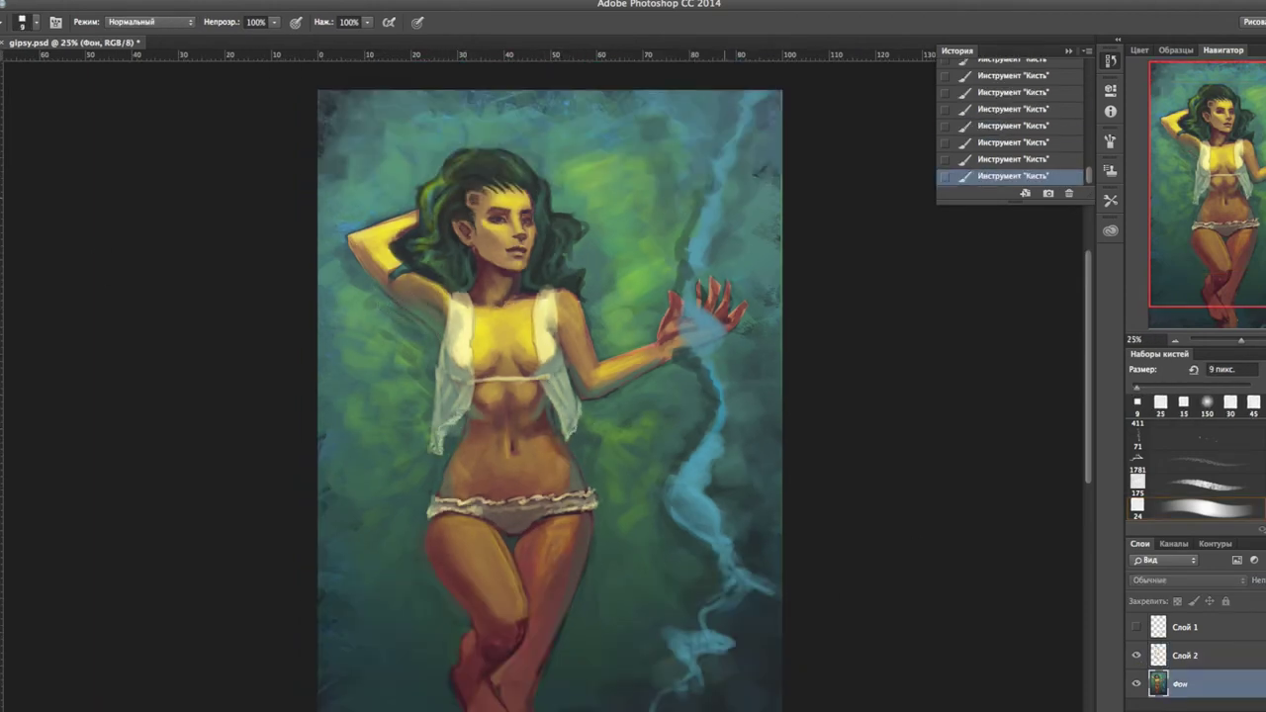
pyautogui.hotkey('alt', ']')
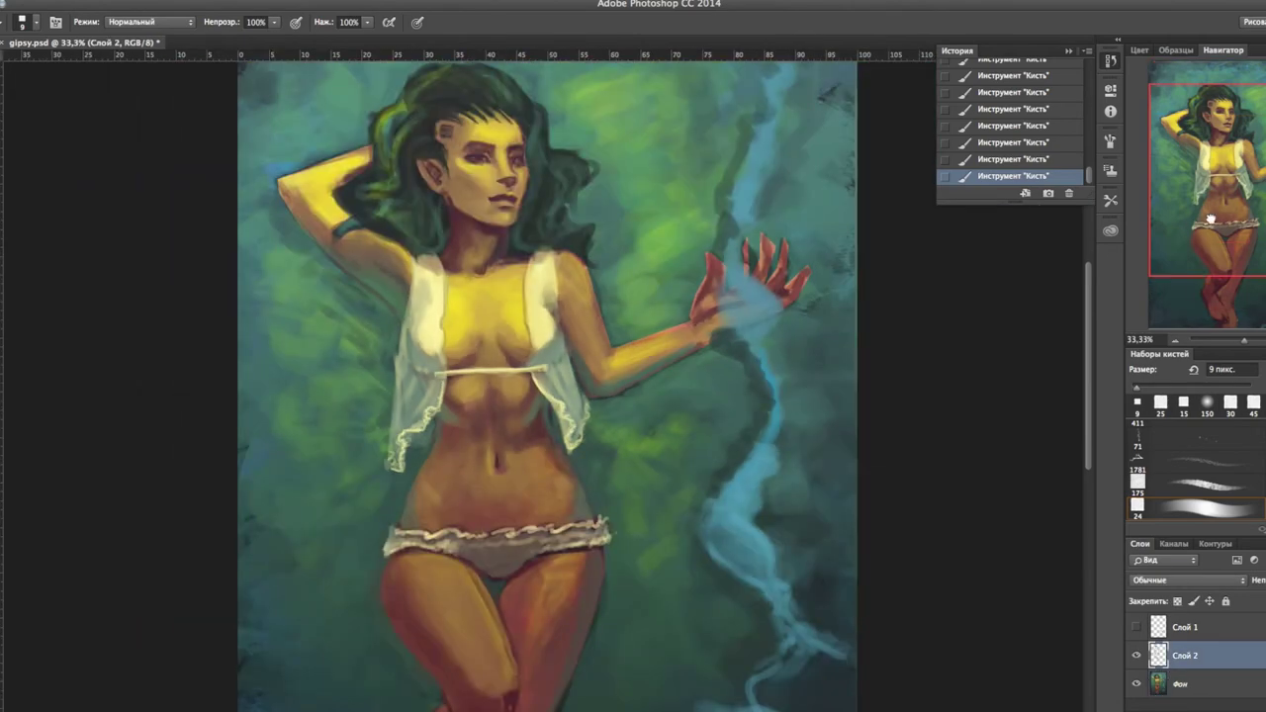
# Replace the crossed chest straps with one white horizontal strap across the chest.
pyautogui.moveTo(465, 410); pyautogui.dragTo(548, 359)
pyautogui.moveTo(465, 358); pyautogui.dragTo(548, 402)
pyautogui.hotkey('ctrl', '=')
pyautogui.press(']')
pyautogui.press(']')
pyautogui.press(']')
pyautogui.hotkey('ctrl', '-')
pyautogui.hotkey('ctrl', '-')
pyautogui.hotkey('ctrl', 'alt', 'z')
pyautogui.hotkey('ctrl', 'alt', 'z')
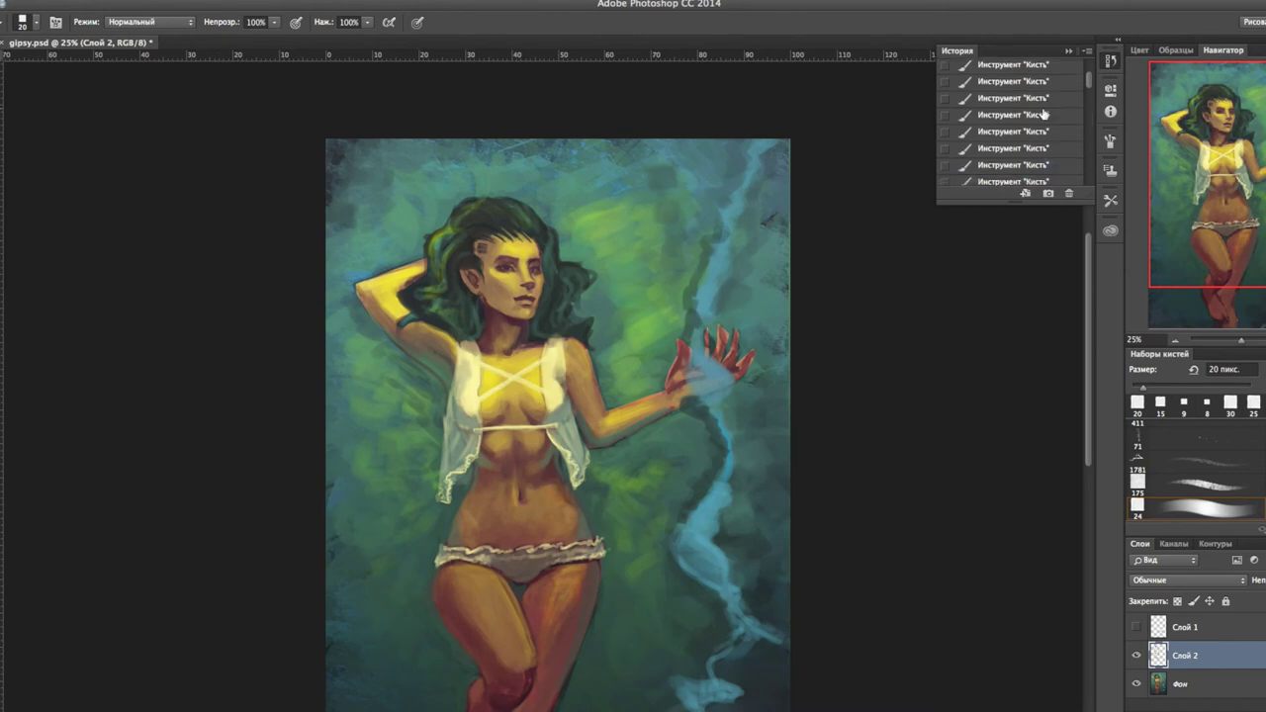
pyautogui.hotkey('ctrl', '+')
pyautogui.hotkey('ctrl', '+')
pyautogui.press('[')
pyautogui.press('[')
pyautogui.moveTo(401, 443); pyautogui.dragTo(562, 441)
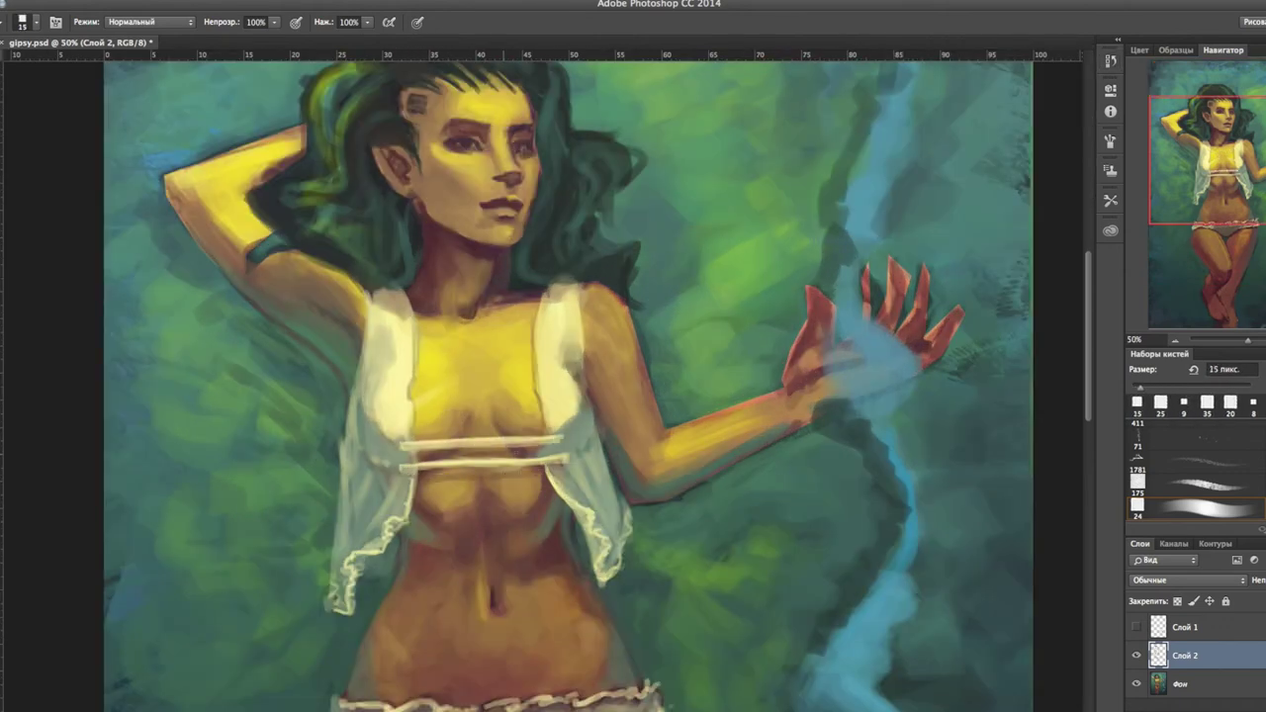
# Fill the inside of the crescent pendant with lighter blue.
pyautogui.hotkey('ctrl', '-')
pyautogui.hotkey('ctrl', '-')
pyautogui.press(']')
pyautogui.press(']')
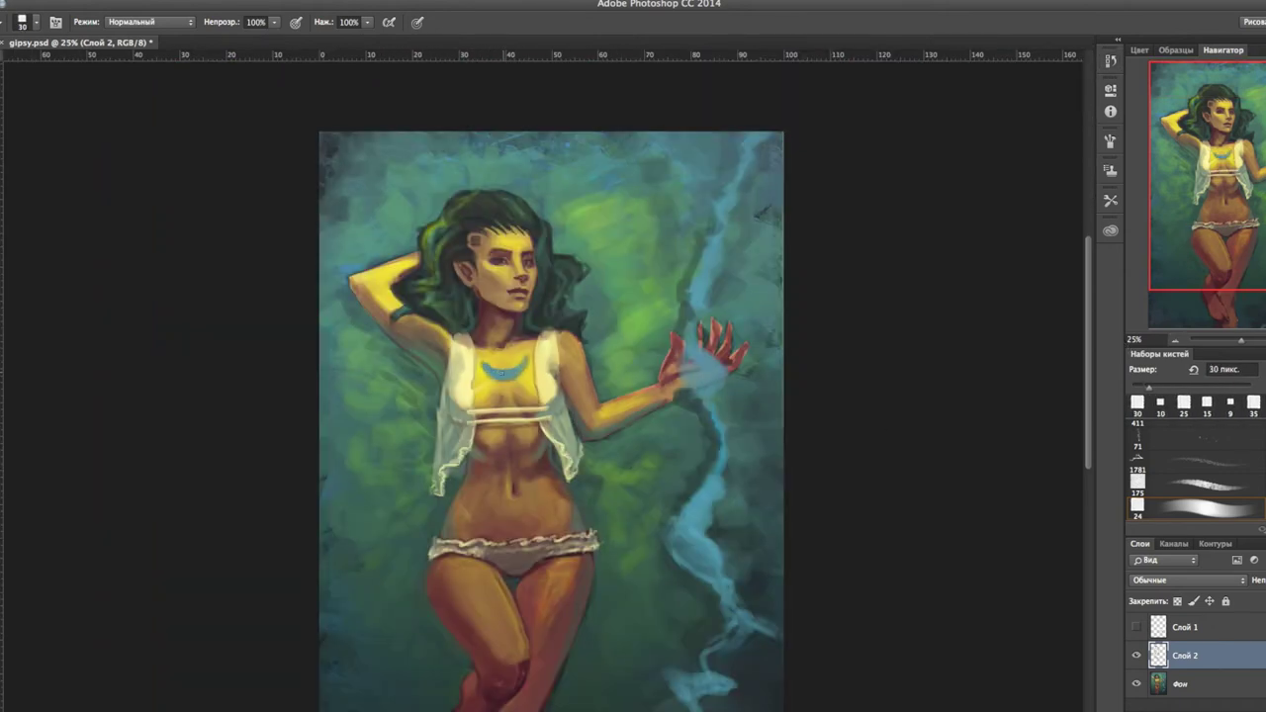
pyautogui.hotkey('ctrl', '+')
pyautogui.hotkey('ctrl', '+')
pyautogui.press('[')
pyautogui.press('[')
pyautogui.press(']')
pyautogui.moveTo(499, 347); pyautogui.dragTo(435, 341)
pyautogui.press('[')
pyautogui.press('[')
pyautogui.press('[')
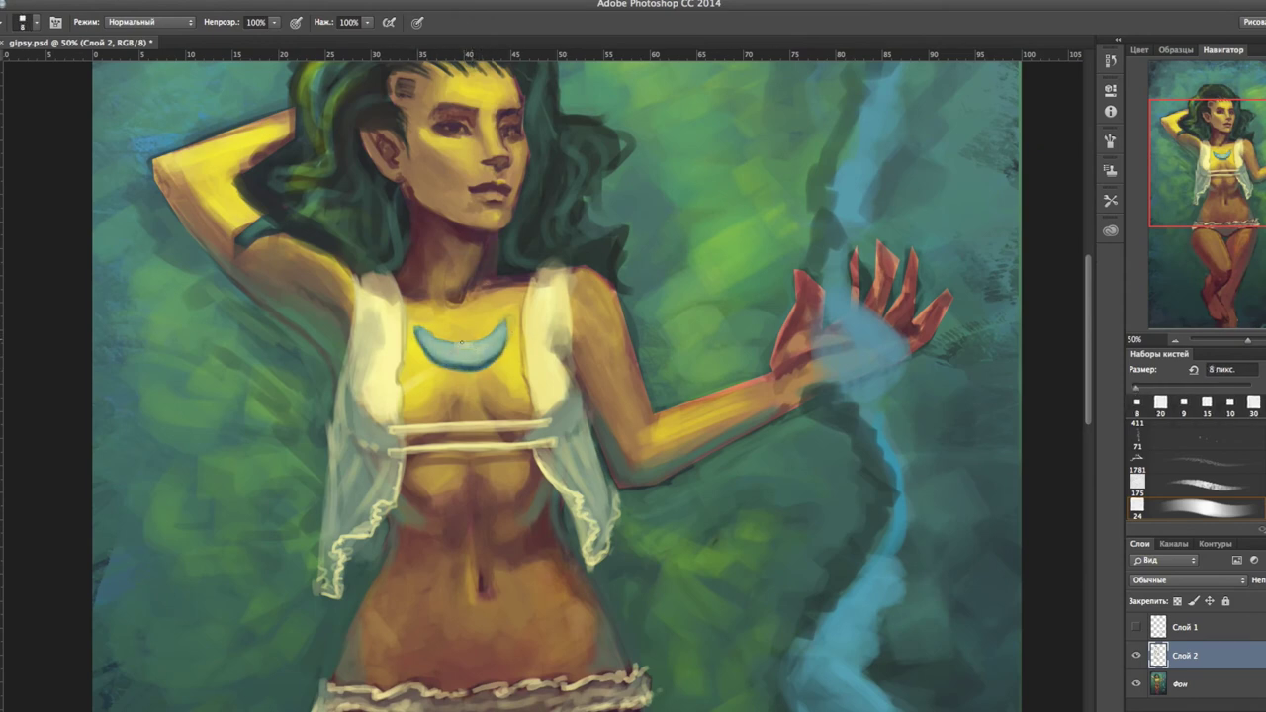
# Outline the crescent pendant in a darker tone at 100% zoom.
pyautogui.press('F6')
pyautogui.scroll(1, 413, 144)
pyautogui.press('[')
pyautogui.press('[')
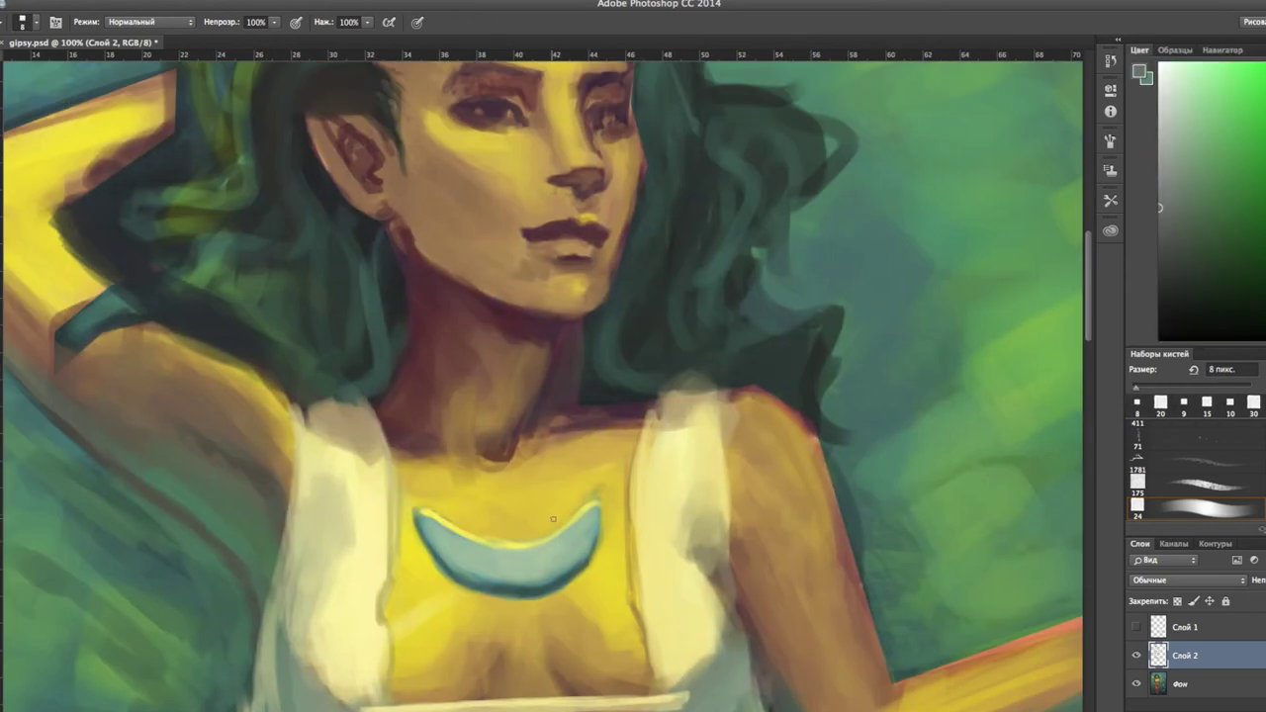
pyautogui.moveTo(592, 513); pyautogui.dragTo(535, 554)
pyautogui.moveTo(430, 523); pyautogui.dragTo(567, 561)
pyautogui.keyDown('alt'); pyautogui.click(567, 561); pyautogui.keyUp('alt')
pyautogui.press('[')
pyautogui.press('[')
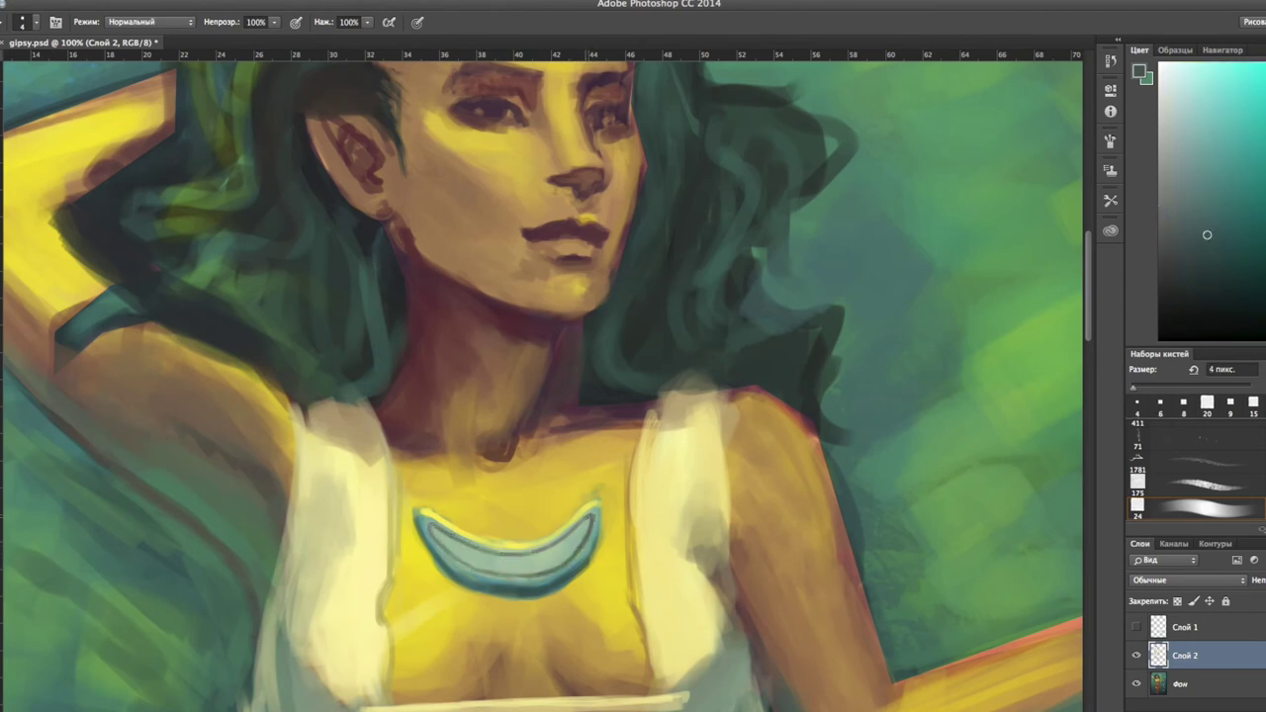
# Highlight the crescent's lower edge, right tip and inner edge in pale yellow.
pyautogui.keyDown('alt'); pyautogui.click(452, 573); pyautogui.keyUp('alt')
pyautogui.press(']')
pyautogui.press(']')
pyautogui.moveTo(471, 593); pyautogui.dragTo(558, 598)
pyautogui.keyDown('alt'); pyautogui.click(582, 516); pyautogui.keyUp('alt')
pyautogui.moveTo(590, 540); pyautogui.dragTo(575, 495)
pyautogui.moveTo(421, 513); pyautogui.dragTo(532, 545)
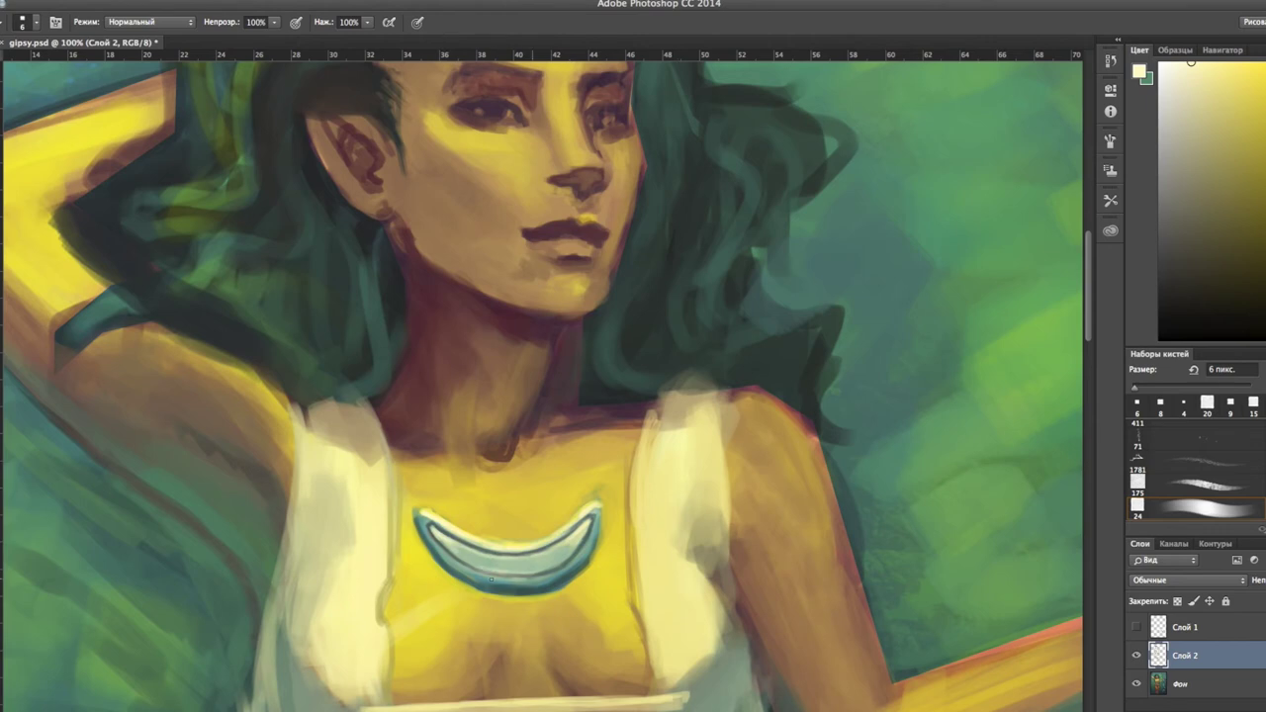
# Zoom out to 33% and compare recent strokes using undo and redo.
pyautogui.press(']')
pyautogui.press(']')
pyautogui.press(']')
pyautogui.hotkey('ctrl', '-')
pyautogui.hotkey('ctrl', '-')
pyautogui.hotkey('ctrl', '-')
pyautogui.press(']')
pyautogui.press(']')
pyautogui.press(']')
pyautogui.press('[')
pyautogui.press('[')
pyautogui.scroll(-4, 1044, 298)
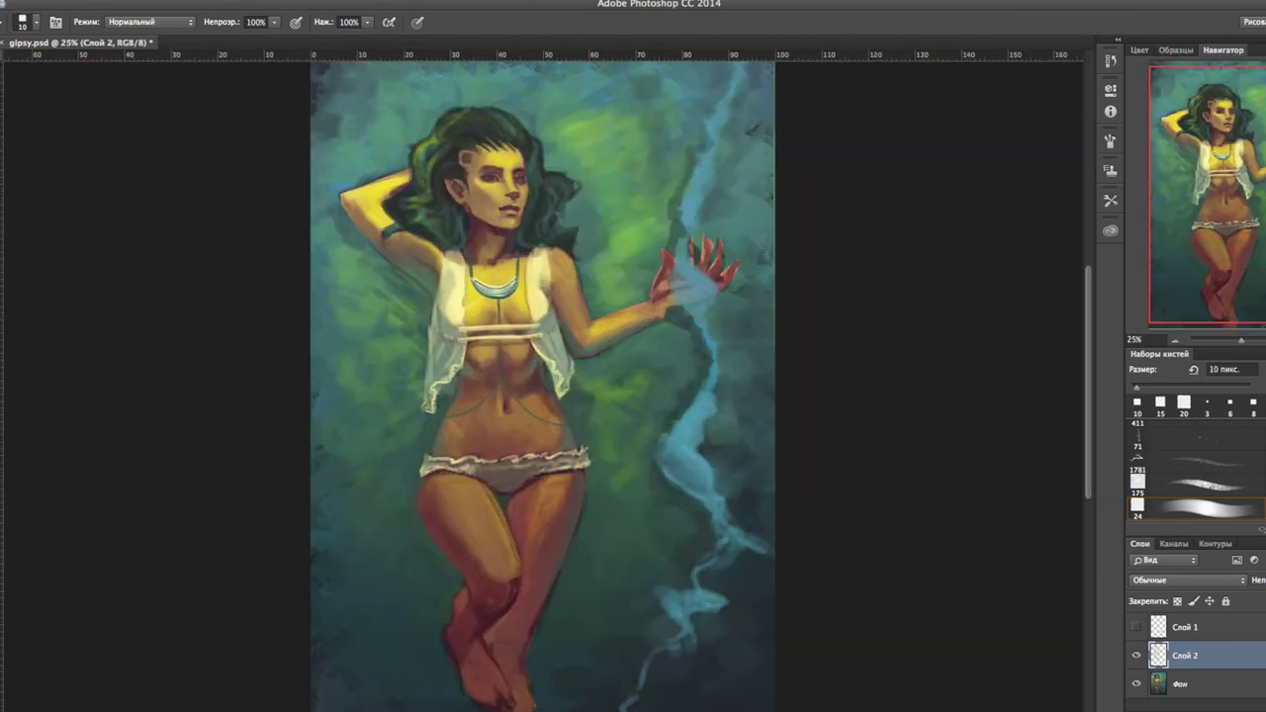
pyautogui.hscroll(1, 1044, 297)
pyautogui.press('[')
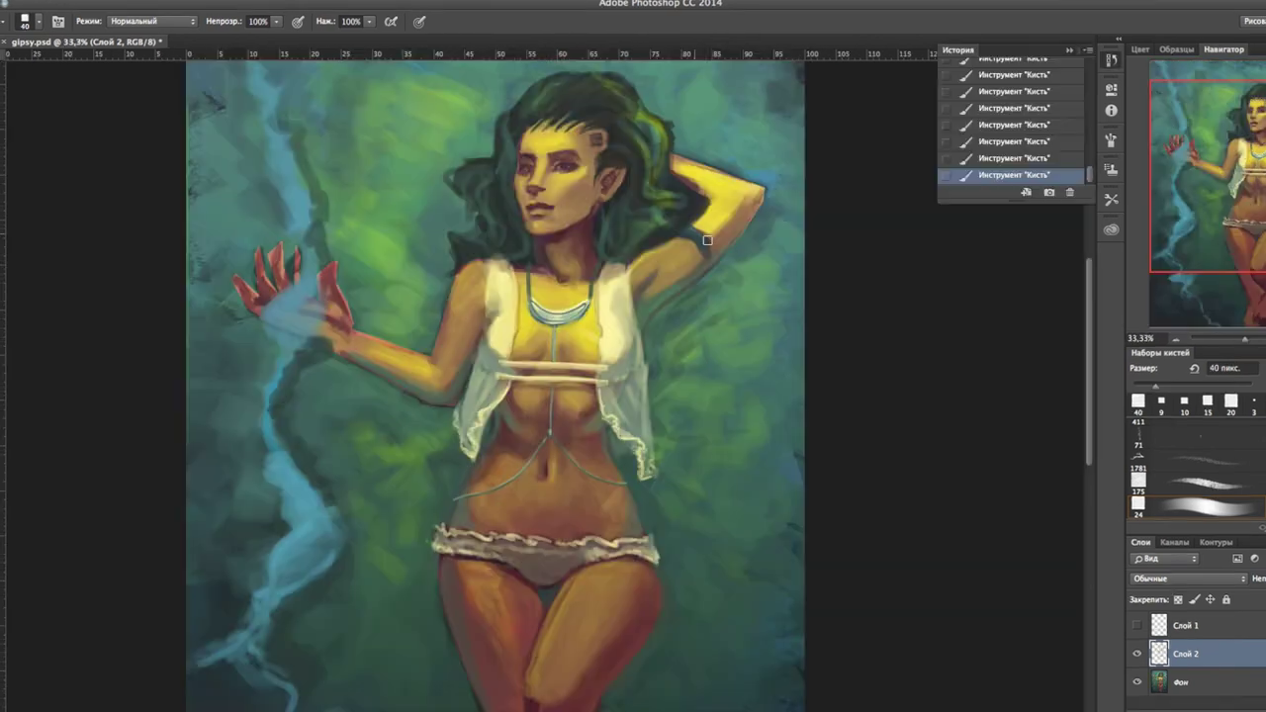
pyautogui.press('[')
pyautogui.press('[')
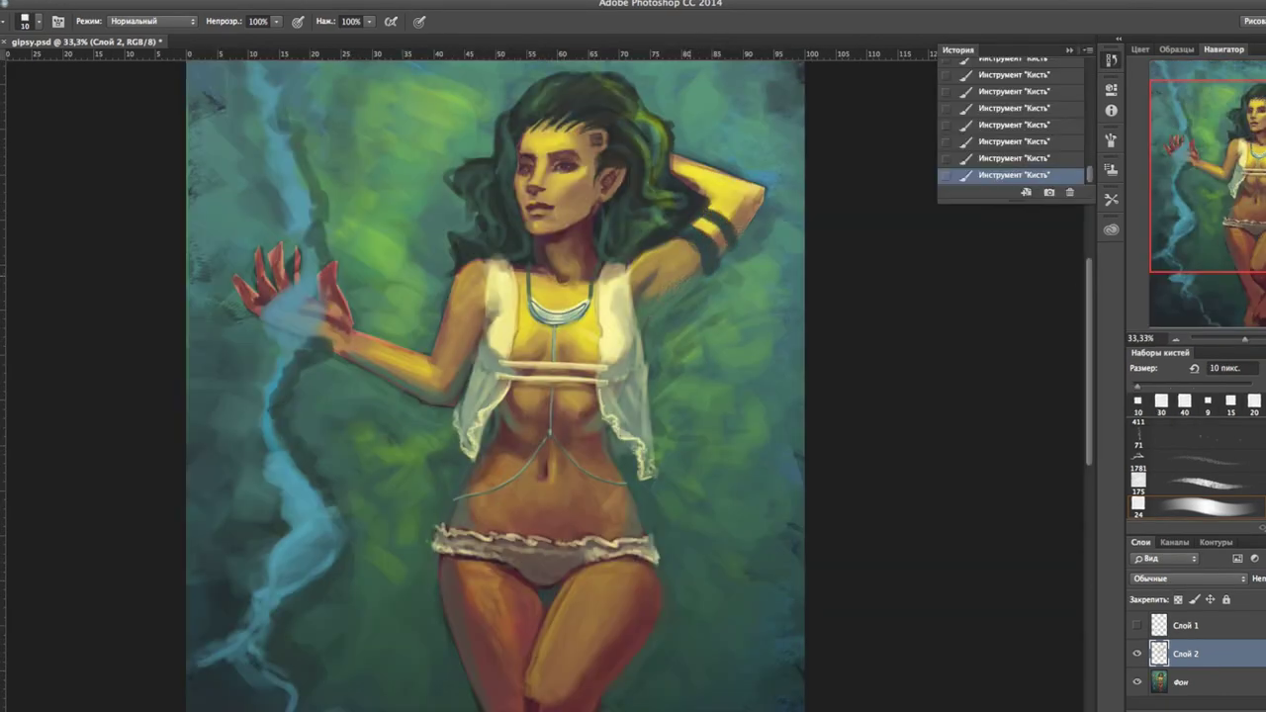
pyautogui.hotkey('ctrl', 'alt', 'z')
pyautogui.hotkey('ctrl', 'alt', 'z')
pyautogui.hotkey('ctrl', 'alt', 'z')
pyautogui.hotkey('ctrl', 'shift', 'z')
pyautogui.hotkey('ctrl', 'shift', 'z')
pyautogui.hotkey('ctrl', 'shift', 'z')
pyautogui.press(']')
pyautogui.press(']')
pyautogui.press(']')
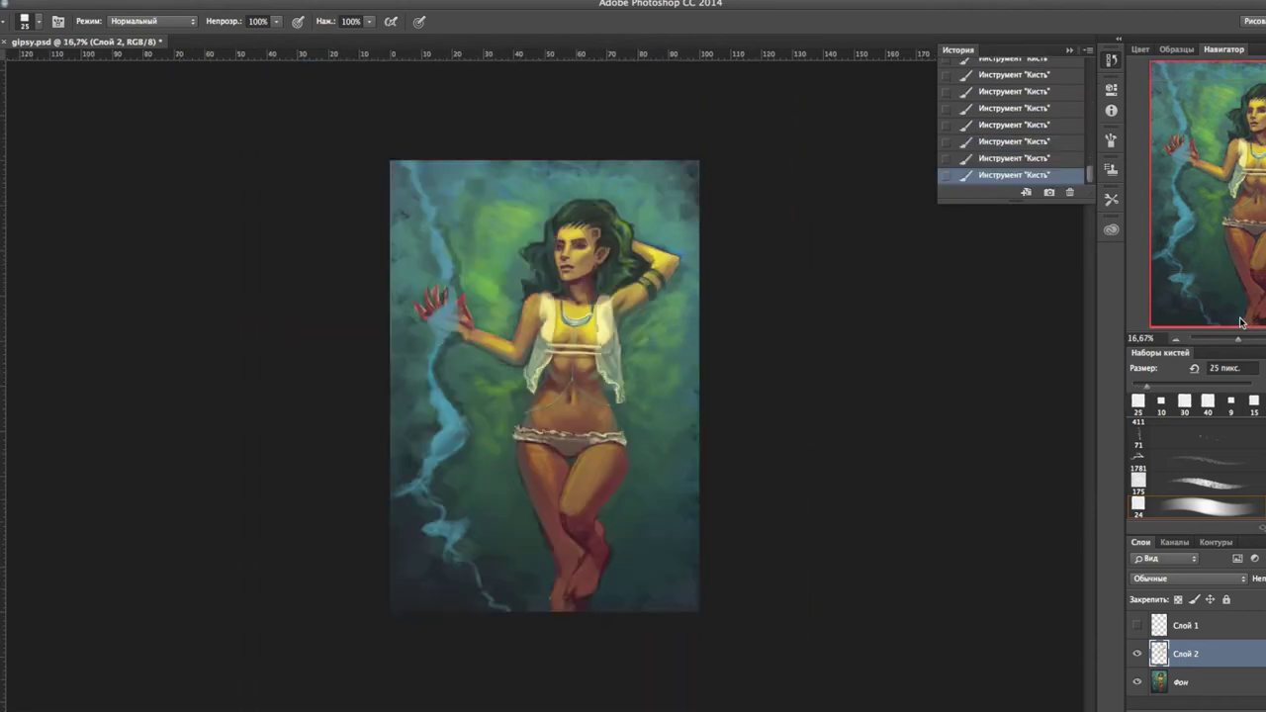
# Extend a tie from the underwear's right hip and add a light stroke on the briefs.
pyautogui.moveTo(696, 181)
pyautogui.mouseDown()
pyautogui.moveTo(705, 520)
pyautogui.moveTo(726, 477)
pyautogui.mouseUp()
pyautogui.press('[')
pyautogui.click(719, 492)
pyautogui.press('[')
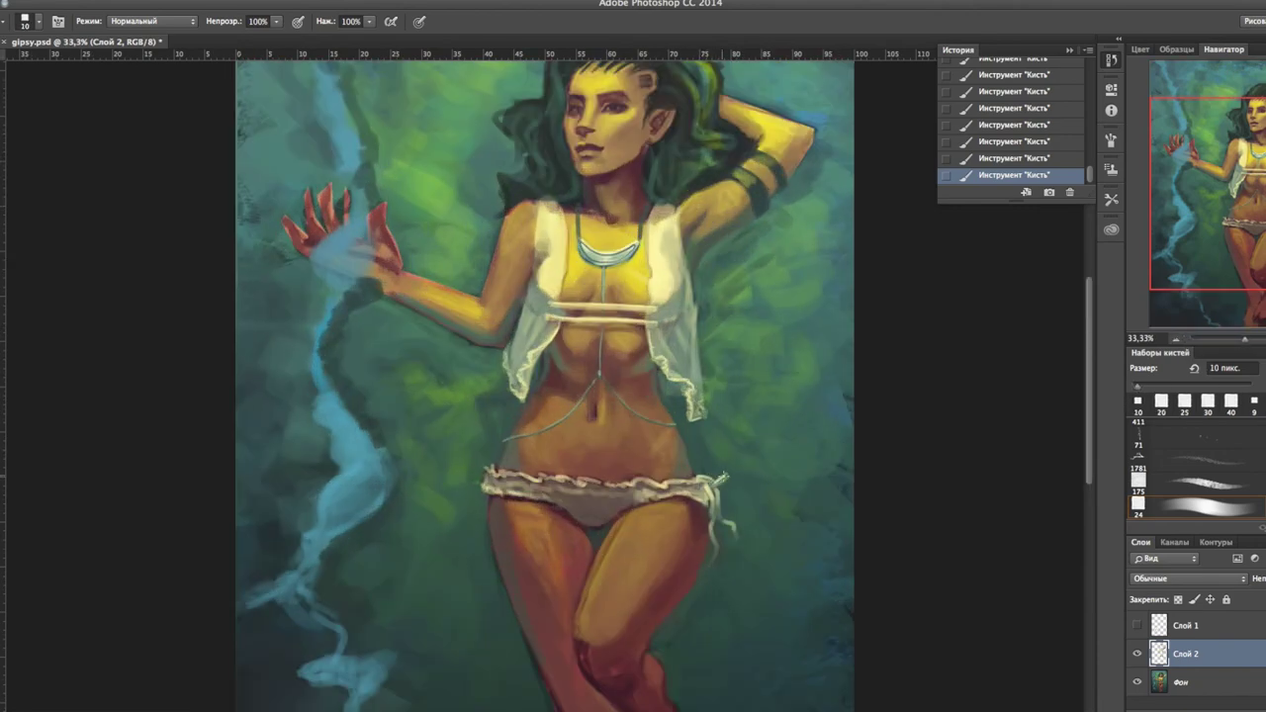
pyautogui.press('[')
pyautogui.moveTo(560, 503); pyautogui.dragTo(617, 525)
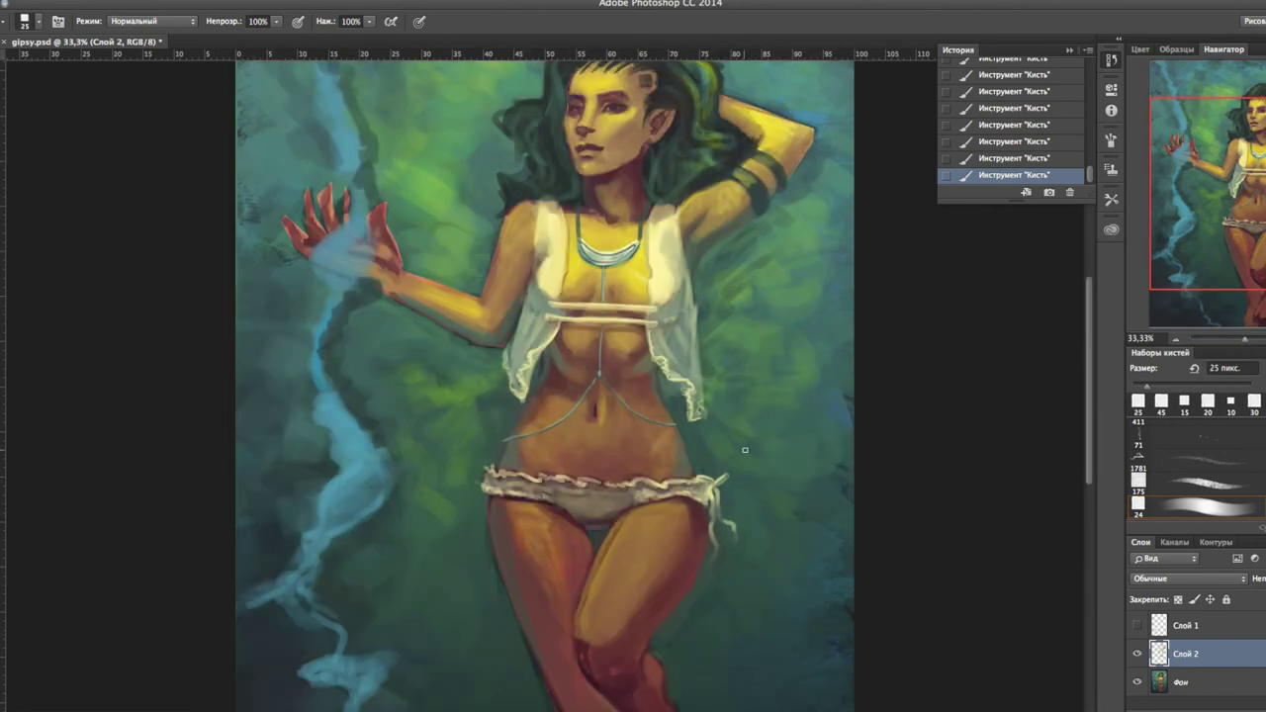
# Switch the view between 25% and 33% zoom and enlarge the brush to 70 px.
pyautogui.press(']')
pyautogui.press(']')
pyautogui.press('[')
pyautogui.hotkey('ctrl', '-')
pyautogui.press(']')
pyautogui.press(']')
pyautogui.press(']')
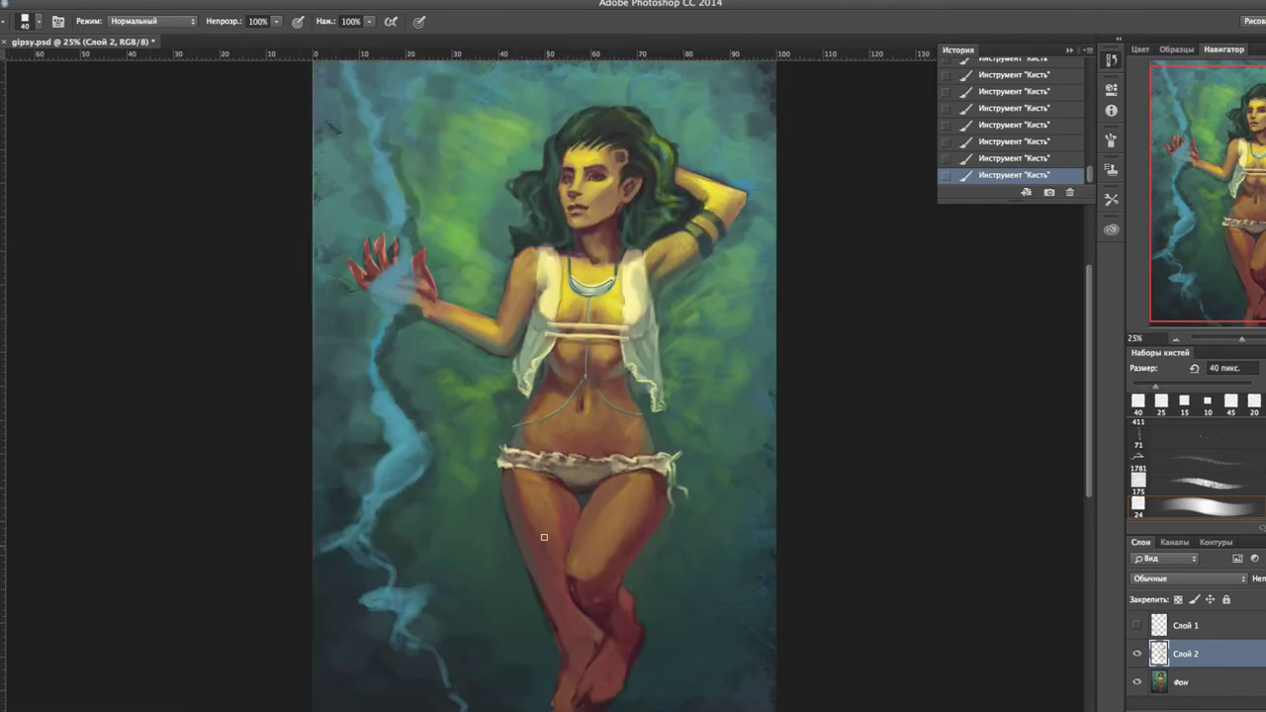
pyautogui.press('[')
pyautogui.press('[')
pyautogui.press('[')
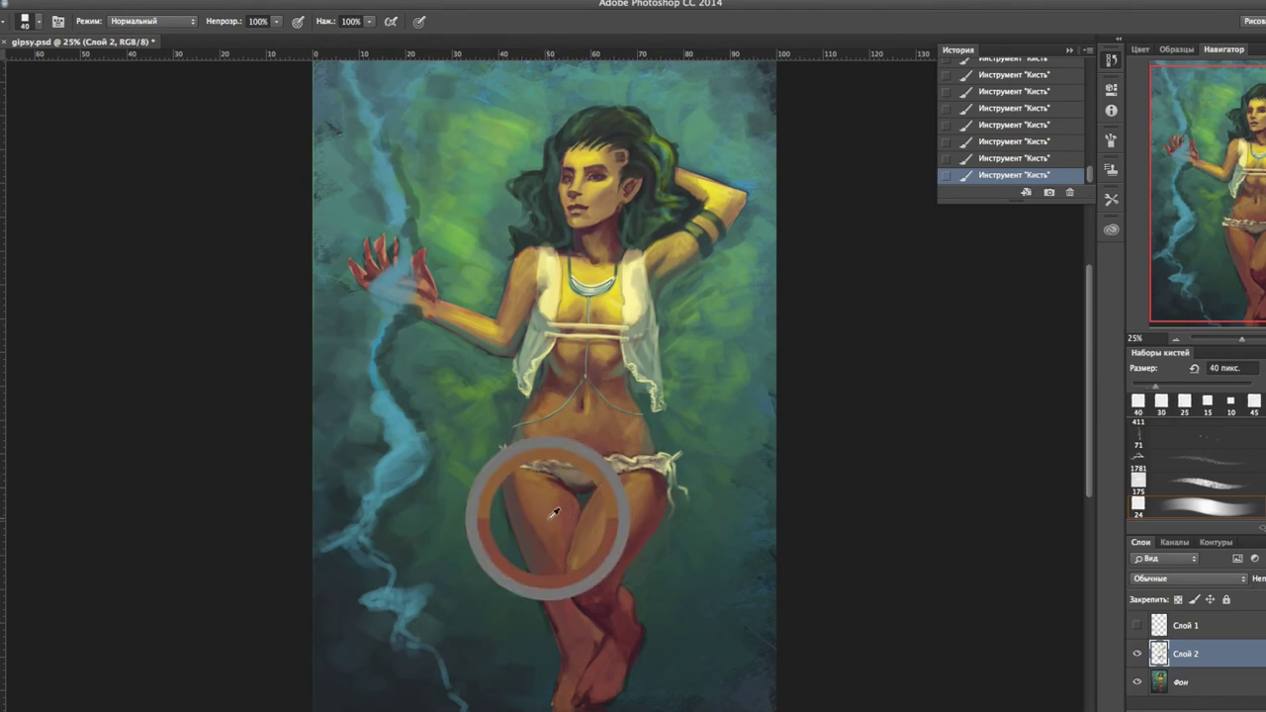
pyautogui.hotkey('ctrl', '+')
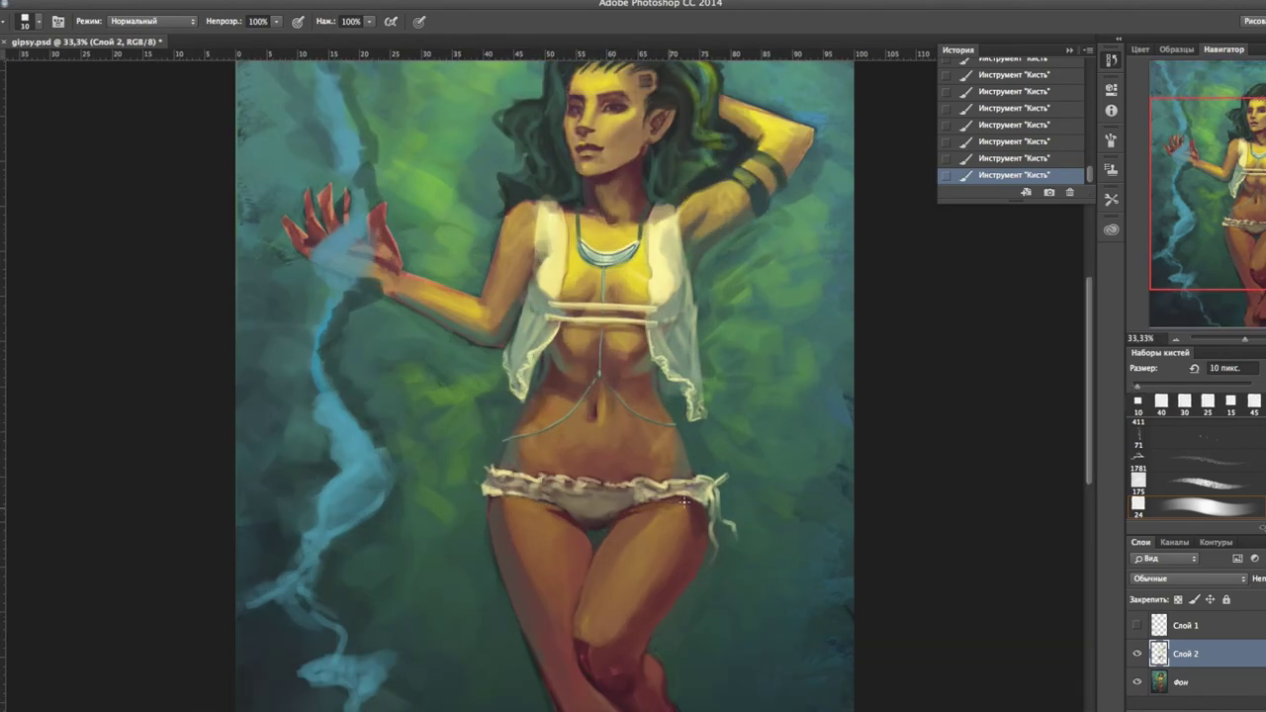
pyautogui.press('[')
pyautogui.press('[')
pyautogui.hotkey('ctrl', '-')
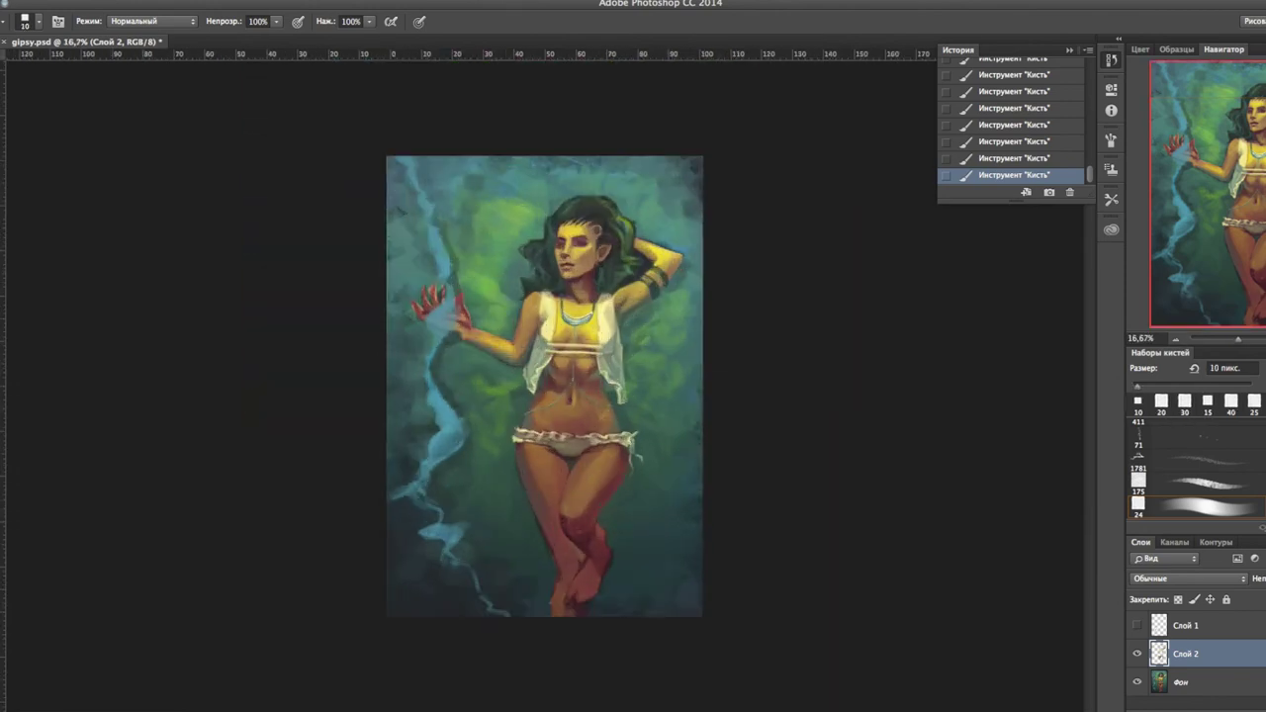
pyautogui.press(']')
pyautogui.press(']')
pyautogui.press(']')
# Try Overlay brush blending, compare two strokes in History, then return to Normal blending.
pyautogui.hotkey('shift', 'alt', 'o')
pyautogui.click(996, 138)
pyautogui.click(1009, 175)
pyautogui.press('[')
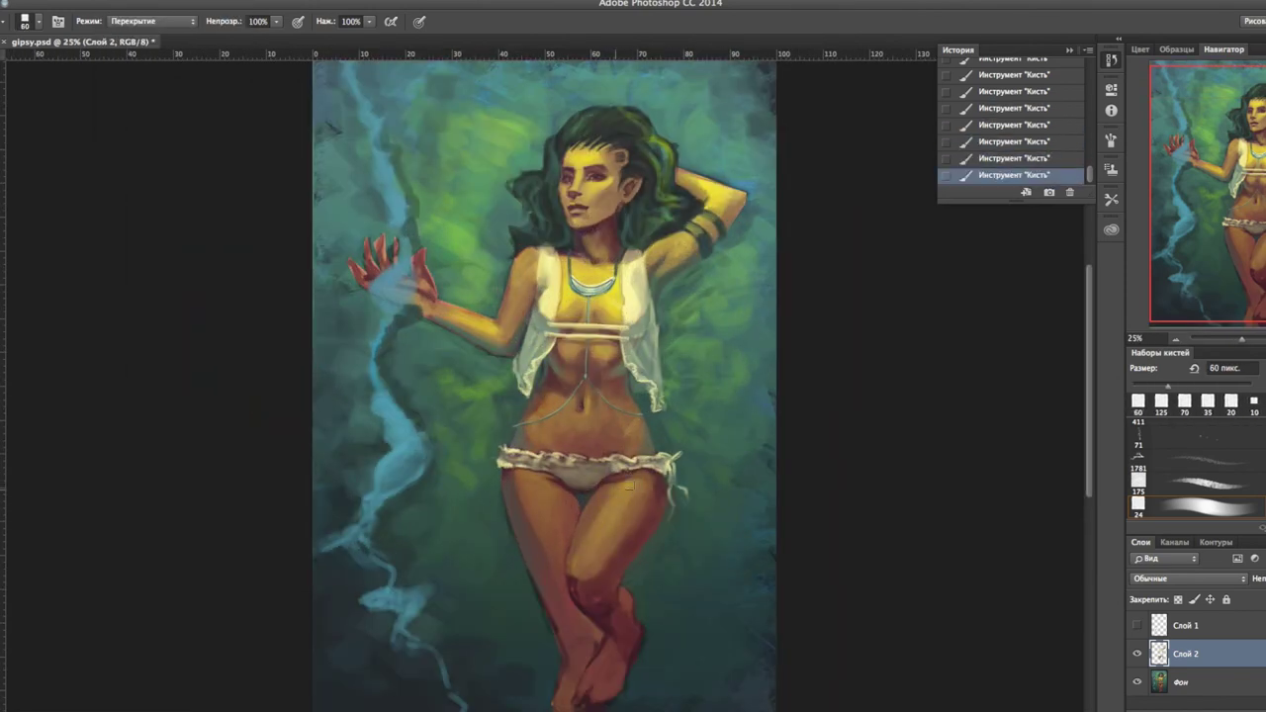
pyautogui.hotkey('shift', 'alt', 'n')
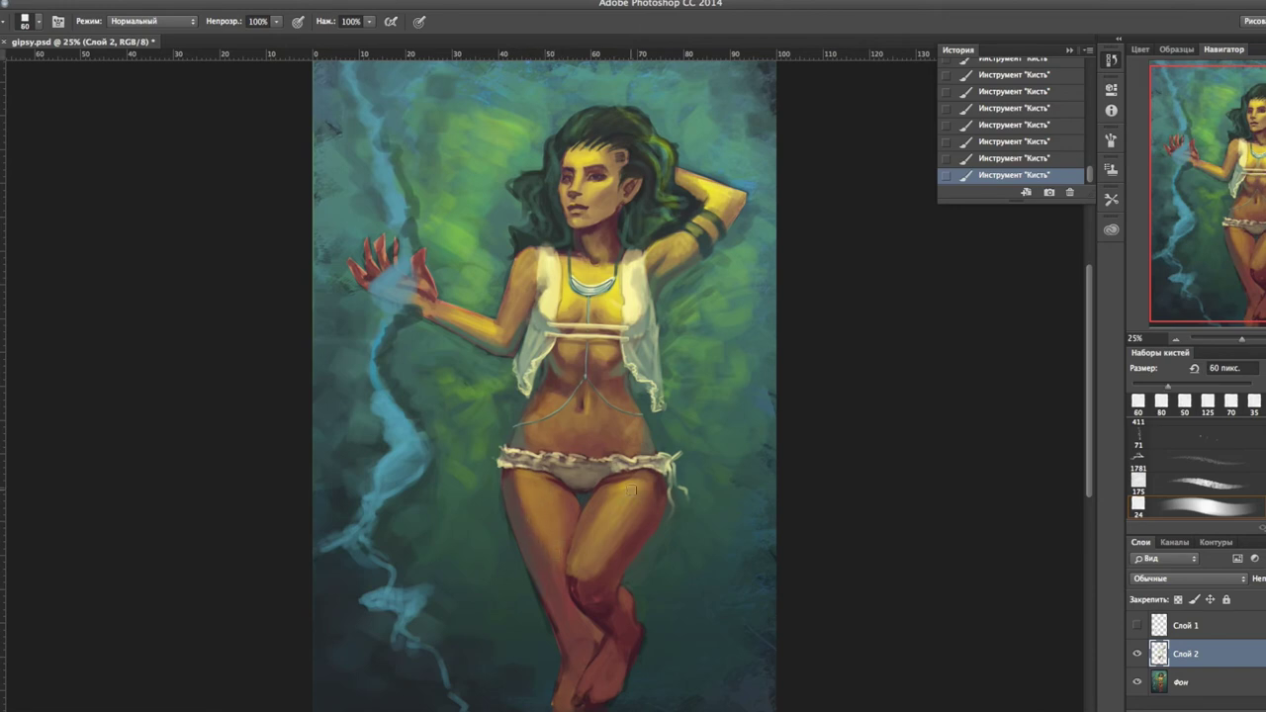
# Zoom in on the woman's lower body and undo and redo the recent brush strokes.
pyautogui.hotkey('ctrl', '-')
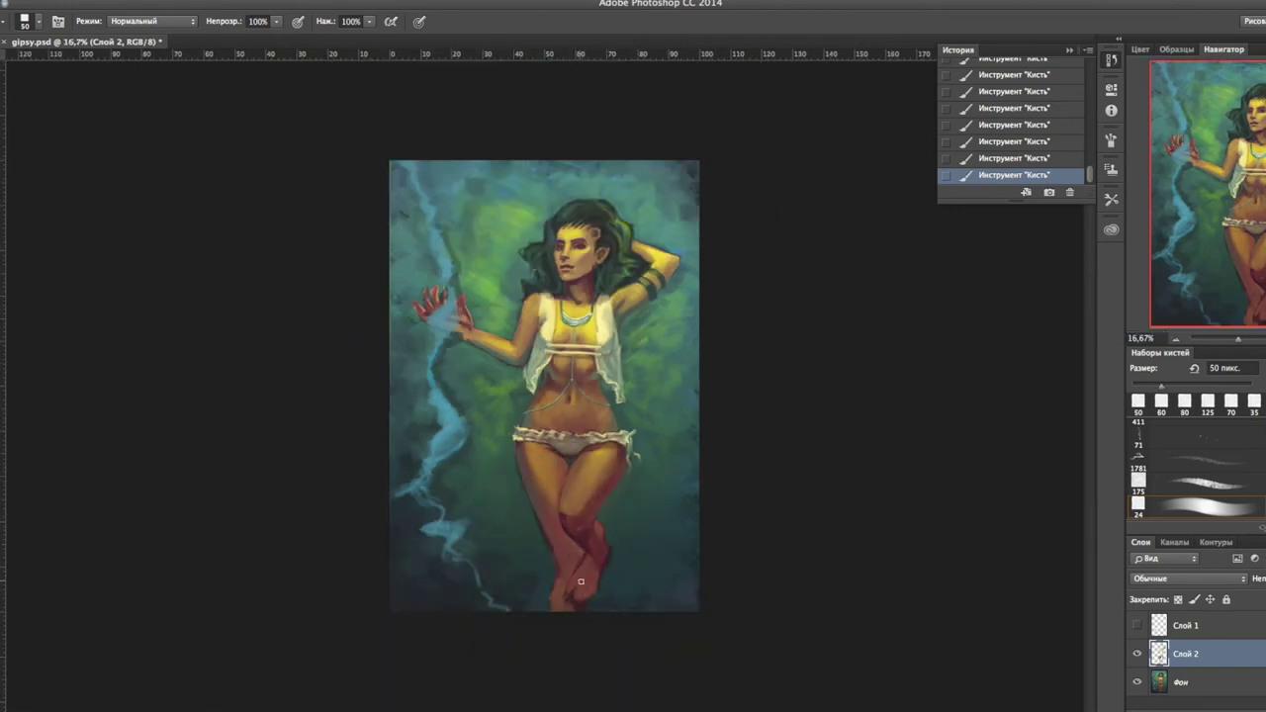
pyautogui.hotkey('ctrl', '+')
pyautogui.press('[')
pyautogui.press('[')
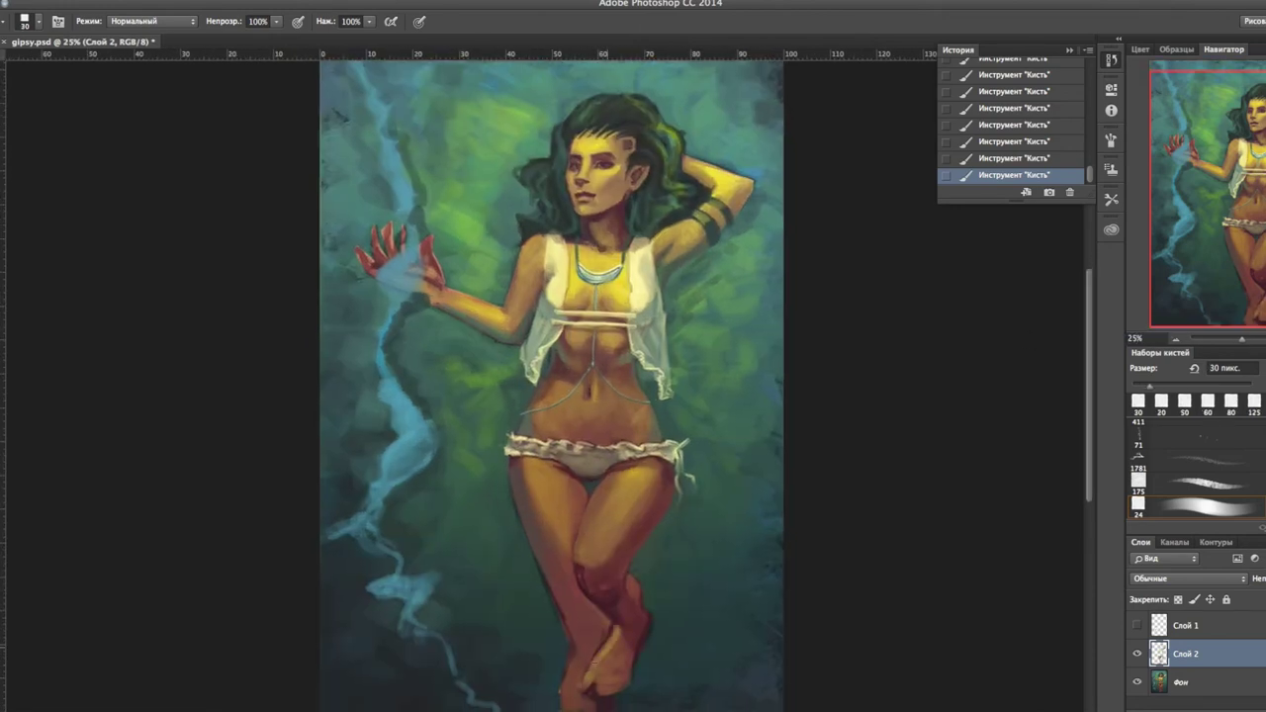
pyautogui.press('[')
pyautogui.hotkey('ctrl', '+')
pyautogui.hotkey('ctrl', 'alt', 'z')
pyautogui.hotkey('ctrl', 'alt', 'z')
pyautogui.hotkey('ctrl', 'alt', 'z')
pyautogui.hotkey('ctrl', 'shift', 'z')
pyautogui.hotkey('ctrl', 'shift', 'z')
pyautogui.hotkey('ctrl', 'shift', 'z')
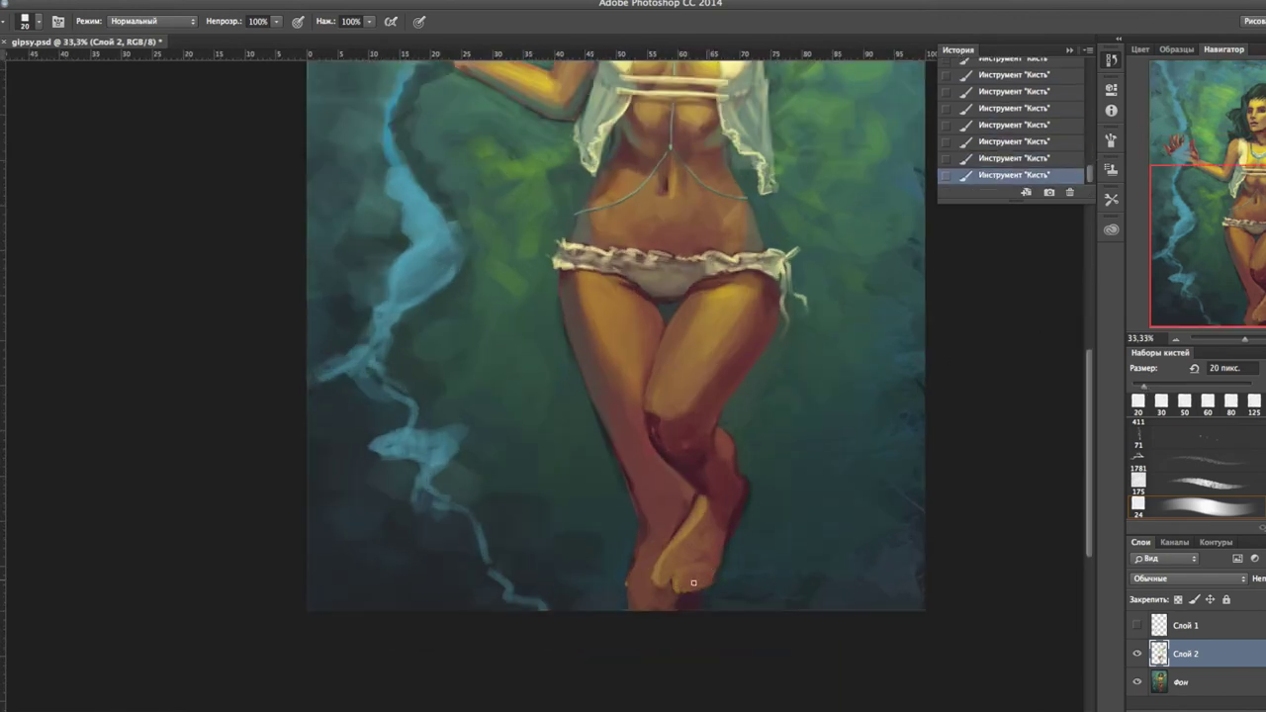
pyautogui.press(']')
pyautogui.press(']')
pyautogui.press(']')
pyautogui.hotkey('ctrl', 'alt', 'z')
pyautogui.hotkey('ctrl', 'alt', 'z')
pyautogui.hotkey('ctrl', 'alt', 'z')
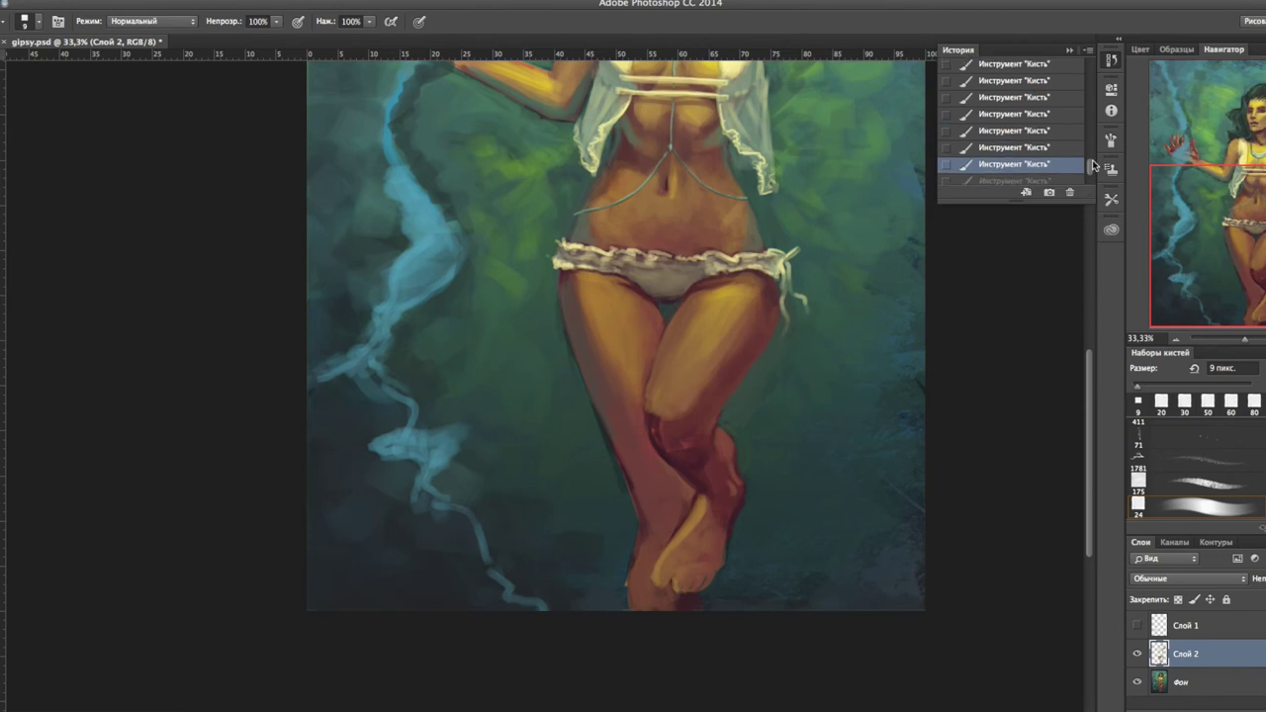
# Paint a broad stroke across the legs at 25% zoom.
pyautogui.hotkey('ctrl', '-')
pyautogui.hotkey('ctrl', '-')
pyautogui.hotkey('ctrl', '+')
pyautogui.hotkey('ctrl', 'shift', 'z')
pyautogui.hotkey('ctrl', 'shift', 'z')
pyautogui.hotkey('ctrl', 'shift', 'z')
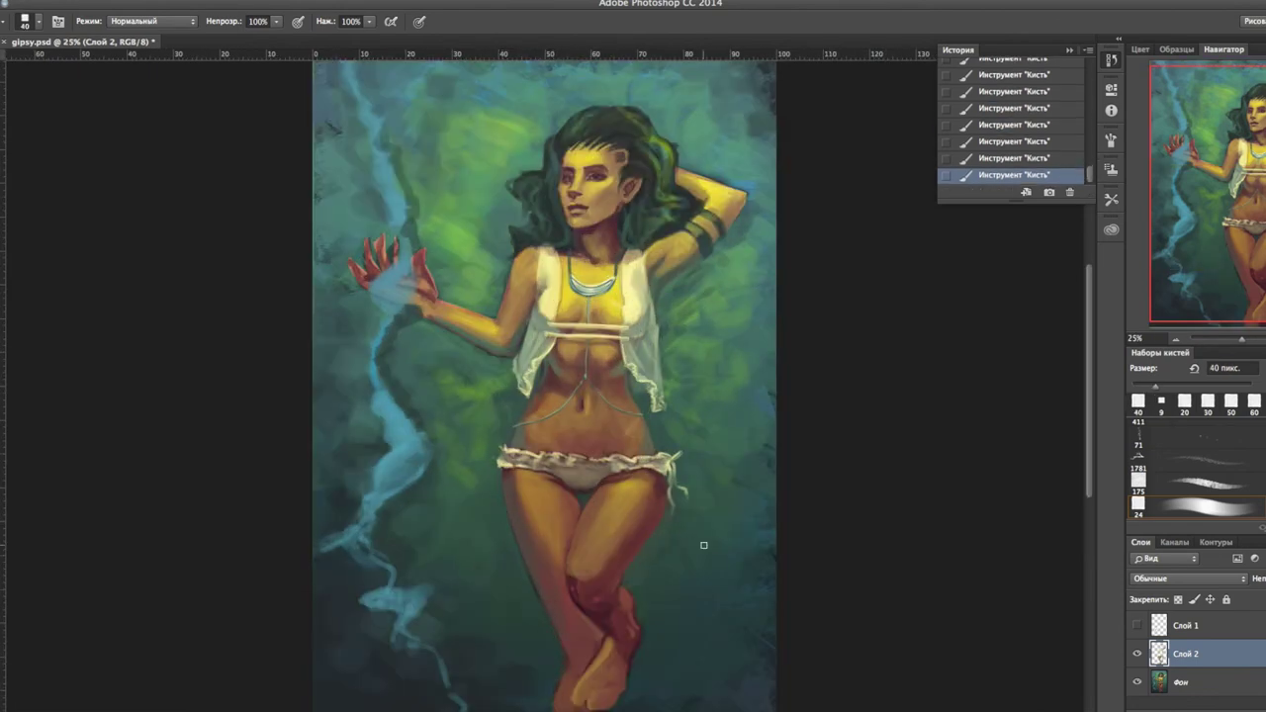
pyautogui.moveTo(571, 658); pyautogui.dragTo(750, 493)
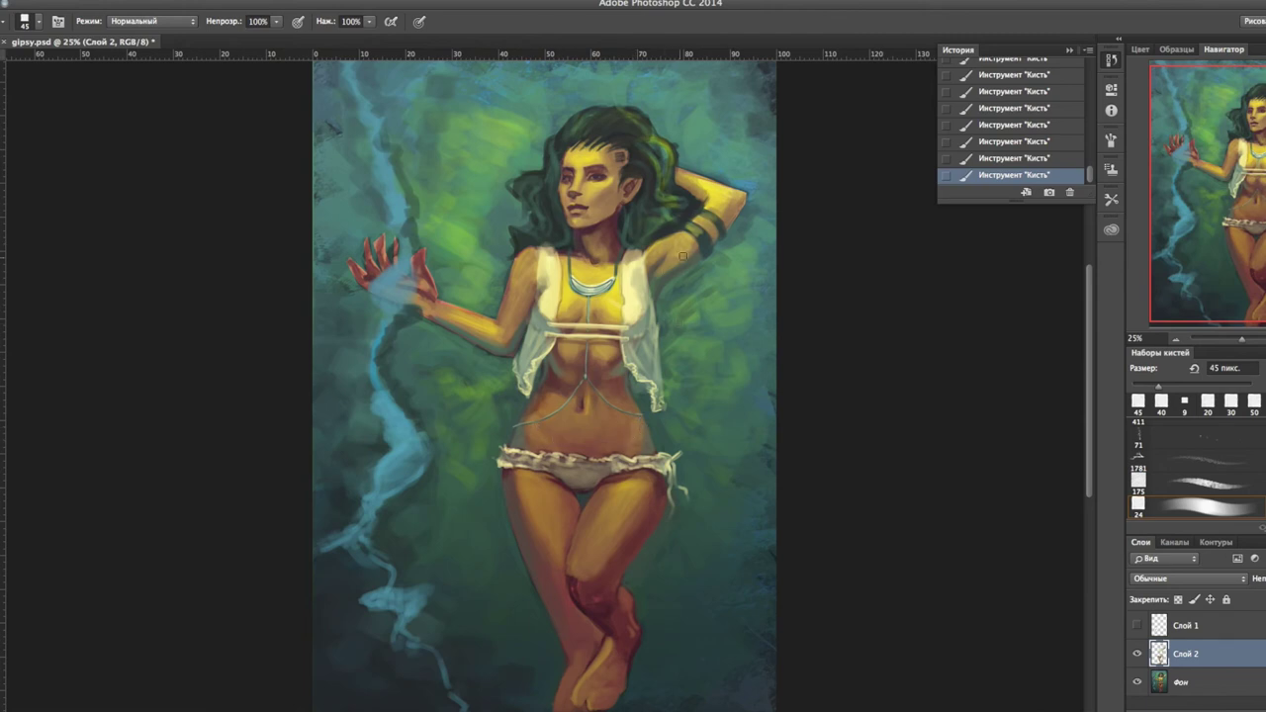
pyautogui.click(475, 127)
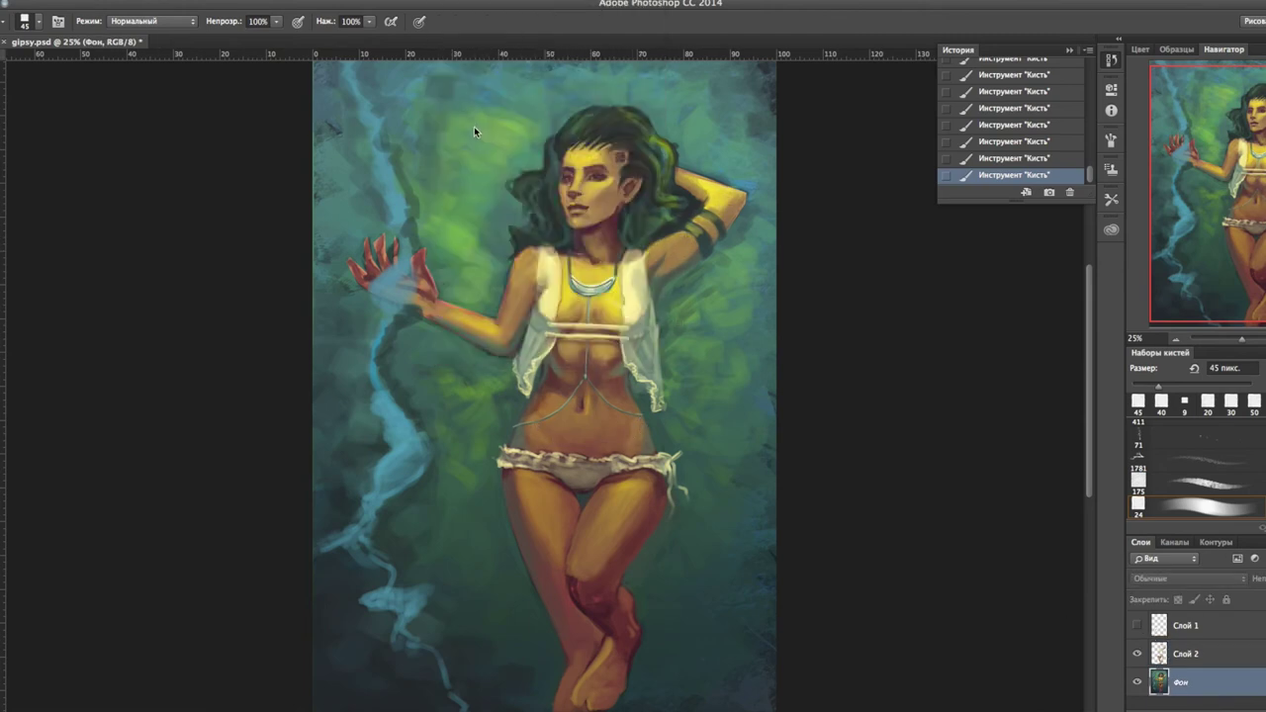
# Paint out the red outstretched hand and forearm in green and begin the lowered arm.
pyautogui.press('[')
pyautogui.press('[')
pyautogui.press('[')
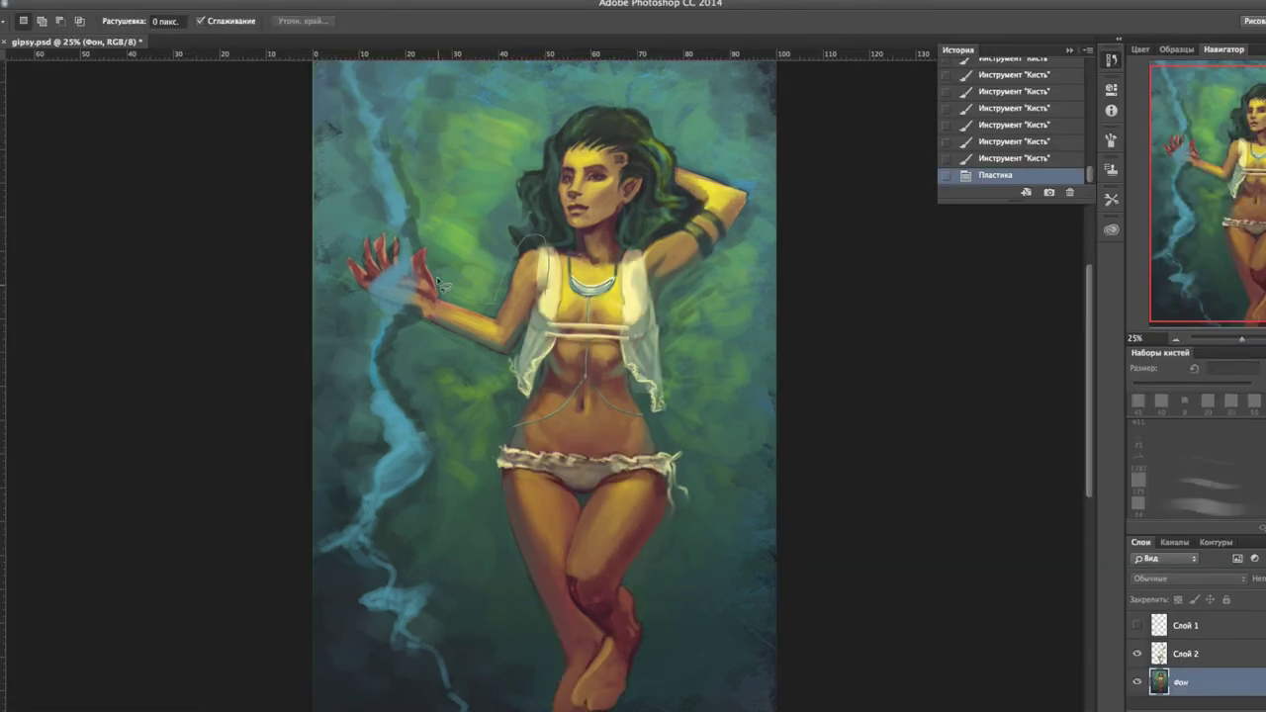
pyautogui.hotkey('ctrl', 'd')
pyautogui.press('b')
pyautogui.moveTo(382, 268); pyautogui.dragTo(388, 205)
pyautogui.press('[')
pyautogui.press('[')
pyautogui.press('[')
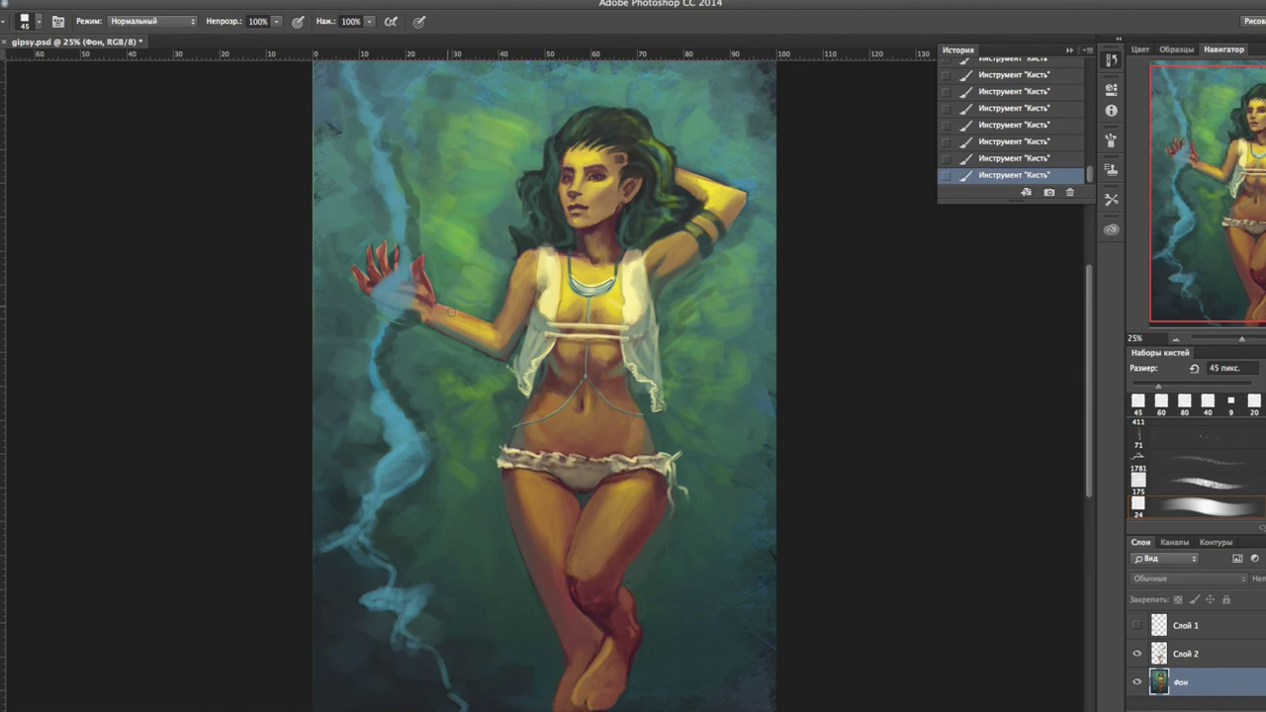
pyautogui.press(']')
pyautogui.moveTo(490, 356); pyautogui.dragTo(475, 425)
pyautogui.moveTo(475, 327)
pyautogui.mouseDown()
pyautogui.moveTo(336, 268)
pyautogui.moveTo(502, 354)
pyautogui.moveTo(535, 259)
pyautogui.mouseUp()
# Paint the lowered arm from shoulder down to a fist beside the hip.
pyautogui.press('[')
pyautogui.moveTo(475, 441); pyautogui.dragTo(510, 316)
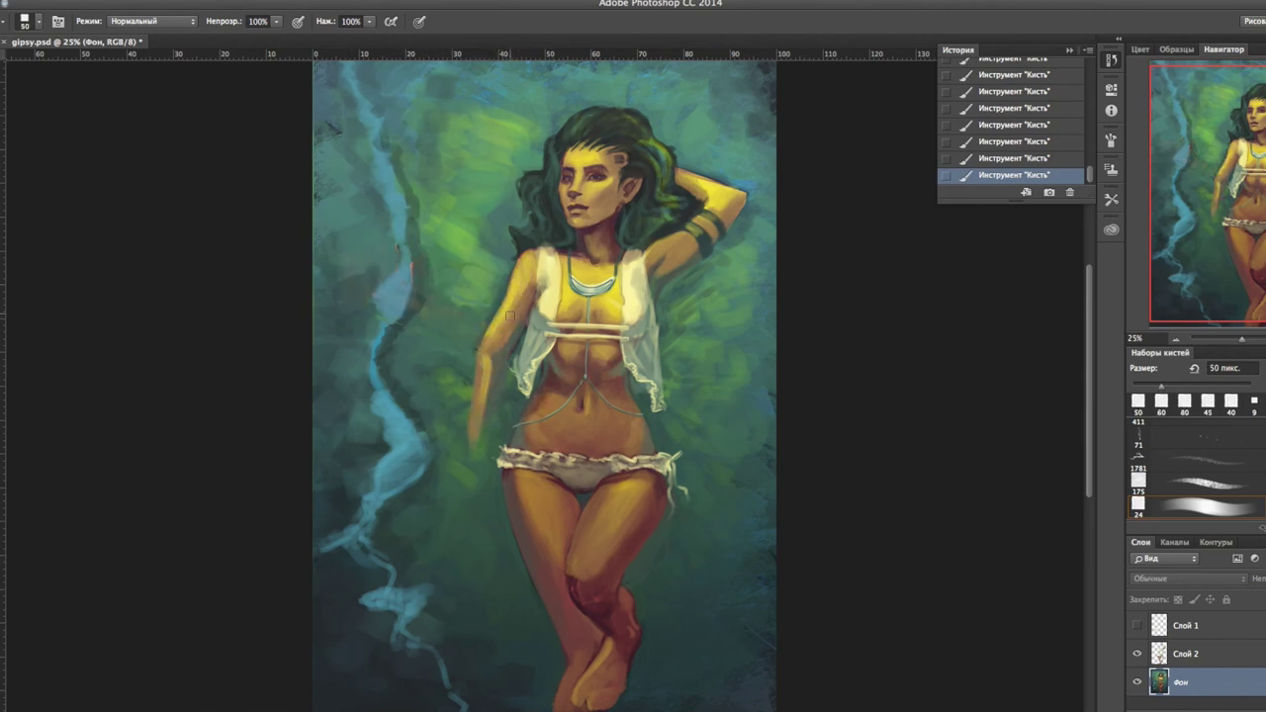
pyautogui.press('[')
pyautogui.moveTo(490, 446); pyautogui.dragTo(475, 510)
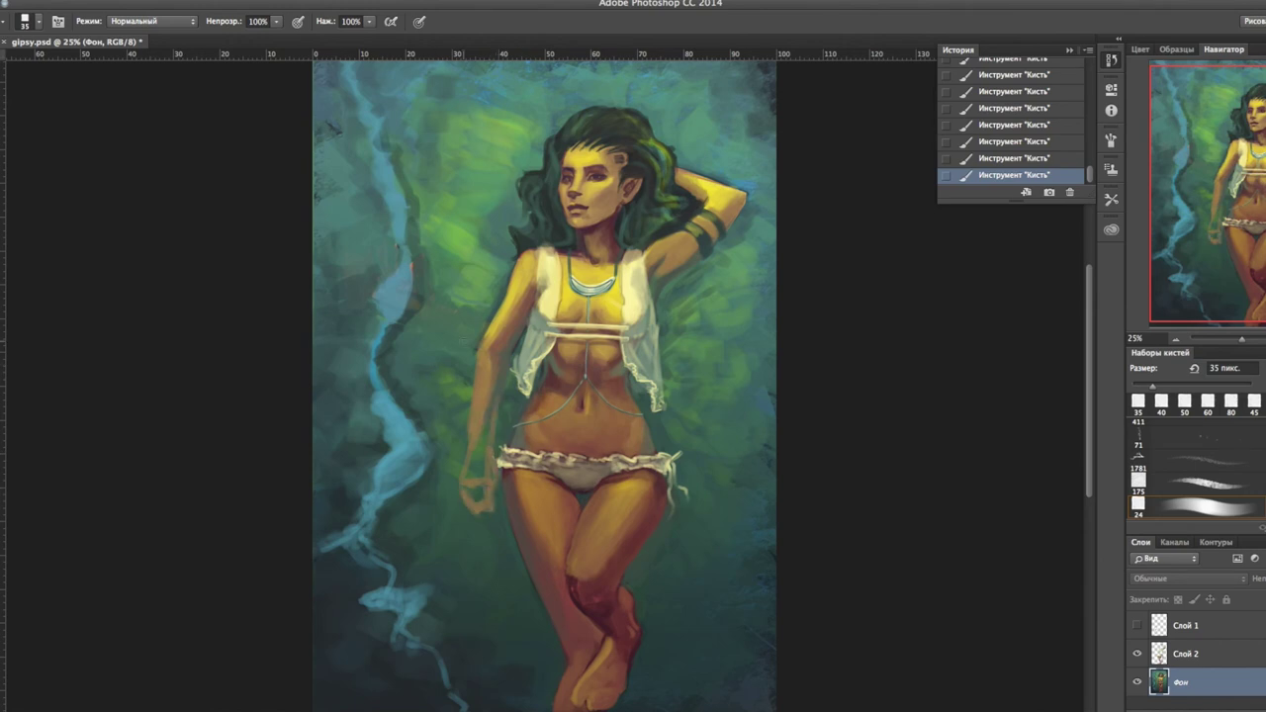
pyautogui.moveTo(497, 377); pyautogui.dragTo(471, 491)
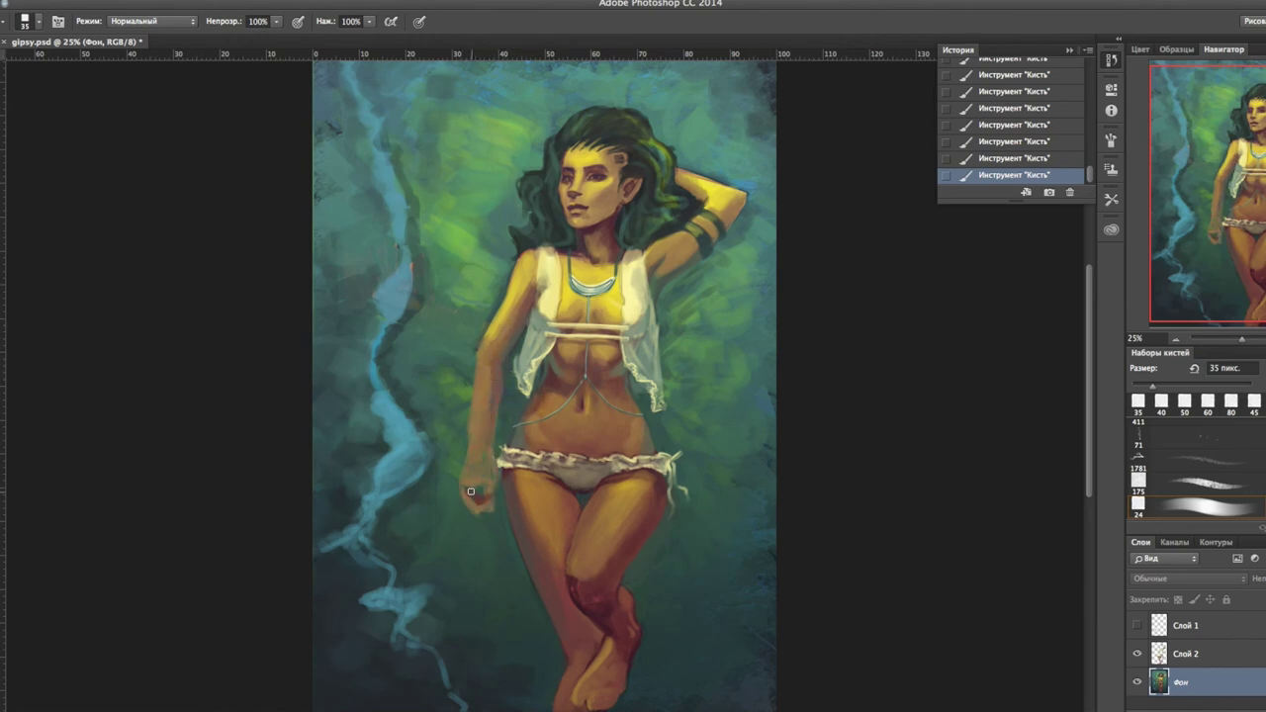
pyautogui.press('[')
pyautogui.moveTo(500, 364); pyautogui.dragTo(492, 398)
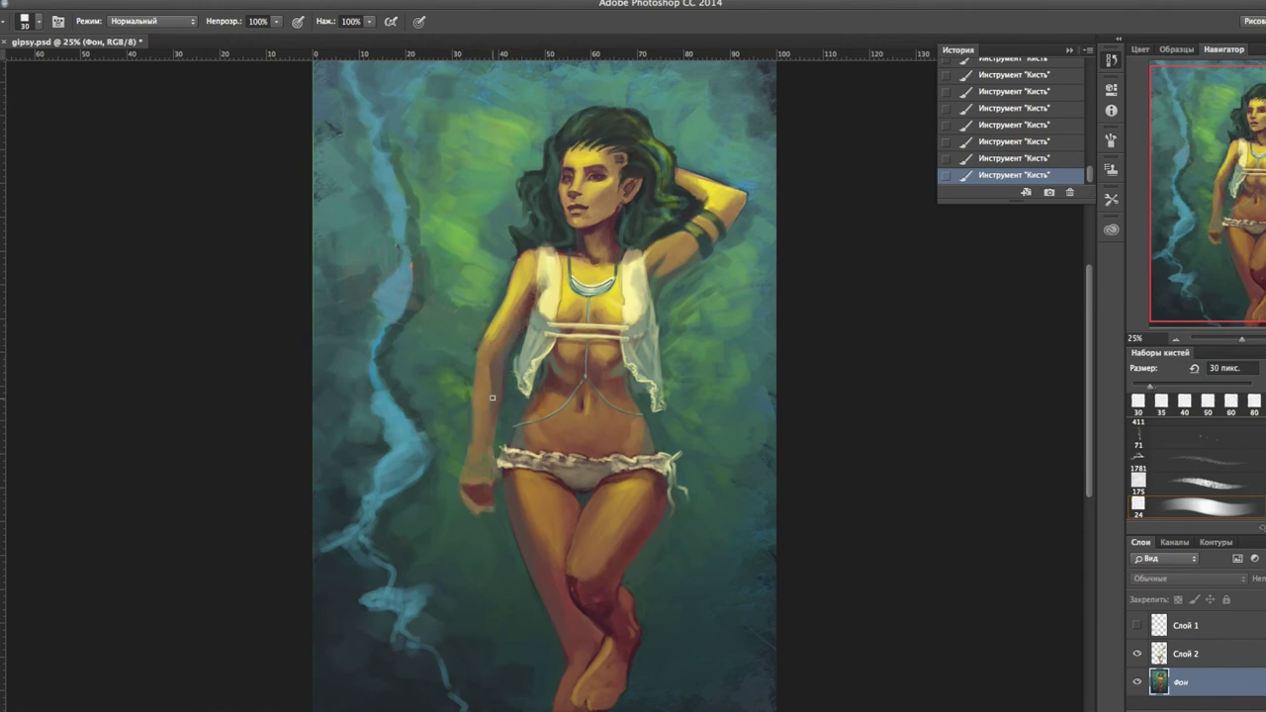
pyautogui.hotkey('ctrl', '-')
pyautogui.hotkey('ctrl', '+')
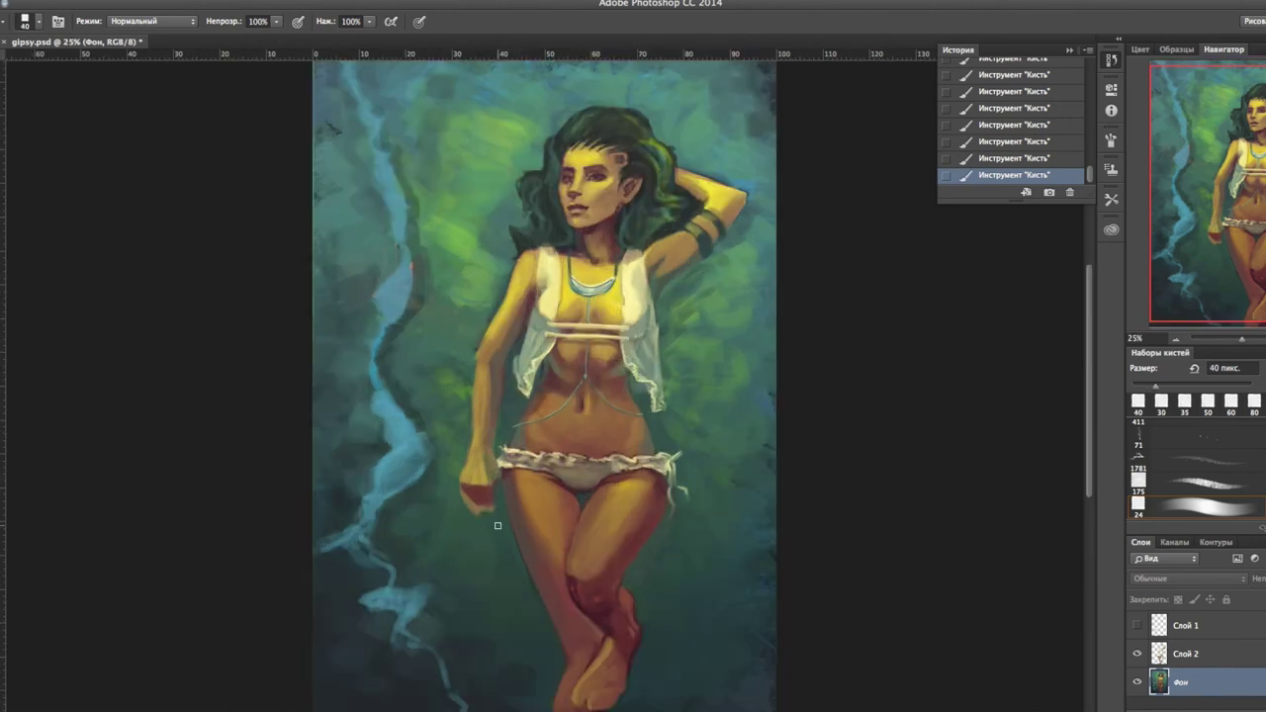
pyautogui.hotkey('alt', ']')
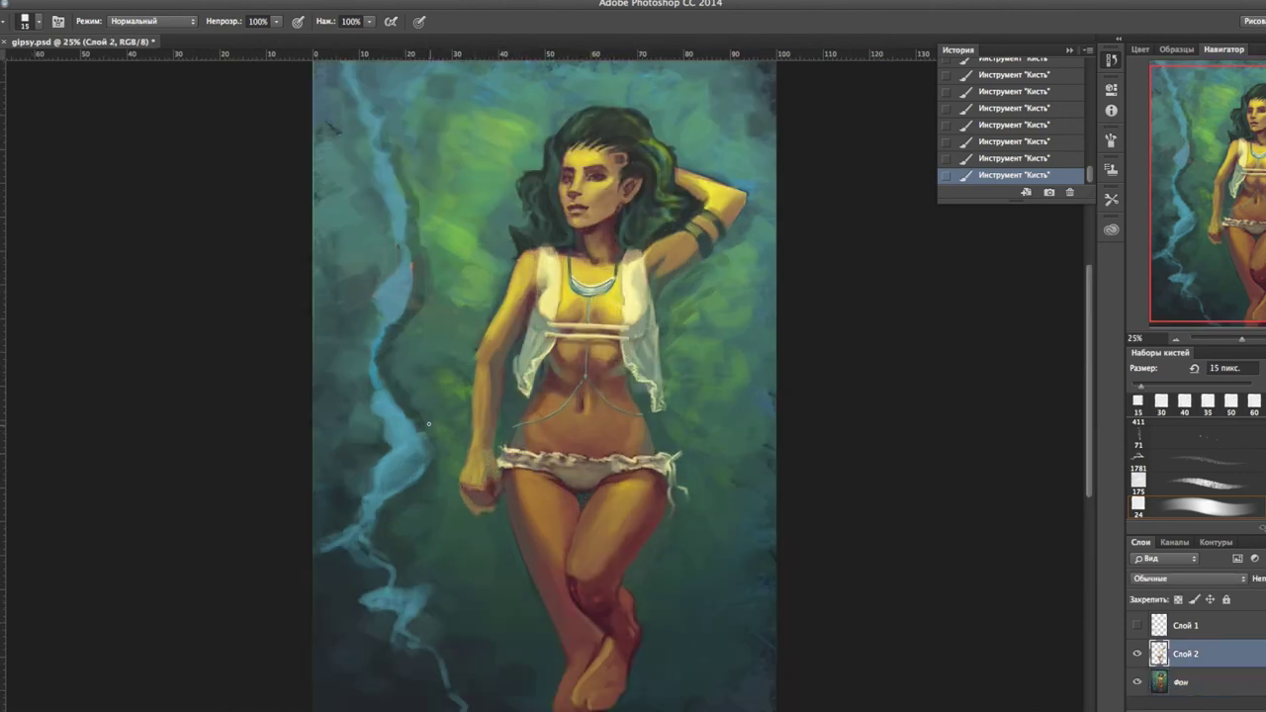
# Brighten the upper arm with a 30 px brush and save a copy as gipsy.jpg.
pyautogui.press(']')
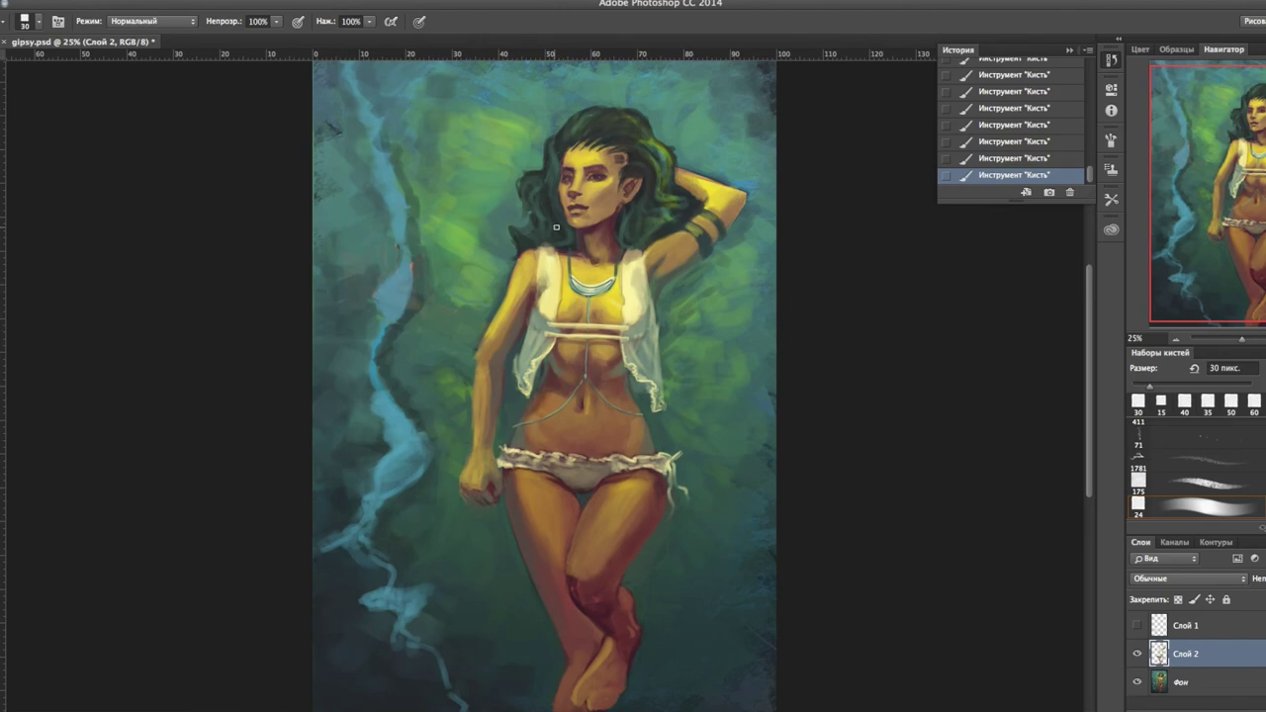
pyautogui.moveTo(487, 336); pyautogui.dragTo(467, 411)
pyautogui.press('F2')
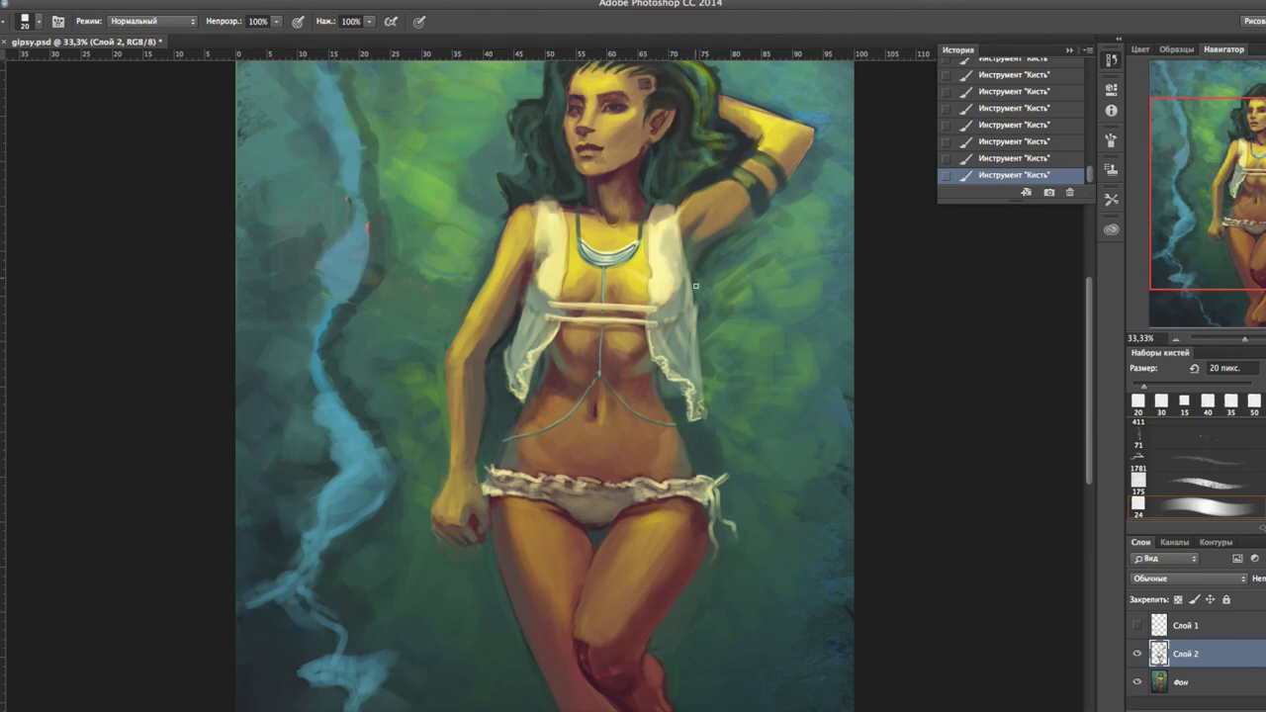
# Shade the torso's right edge and the left arm and side darker, then flip the canvas horizontally.
pyautogui.moveTo(708, 242); pyautogui.dragTo(738, 388)
pyautogui.moveTo(487, 248); pyautogui.dragTo(440, 537)
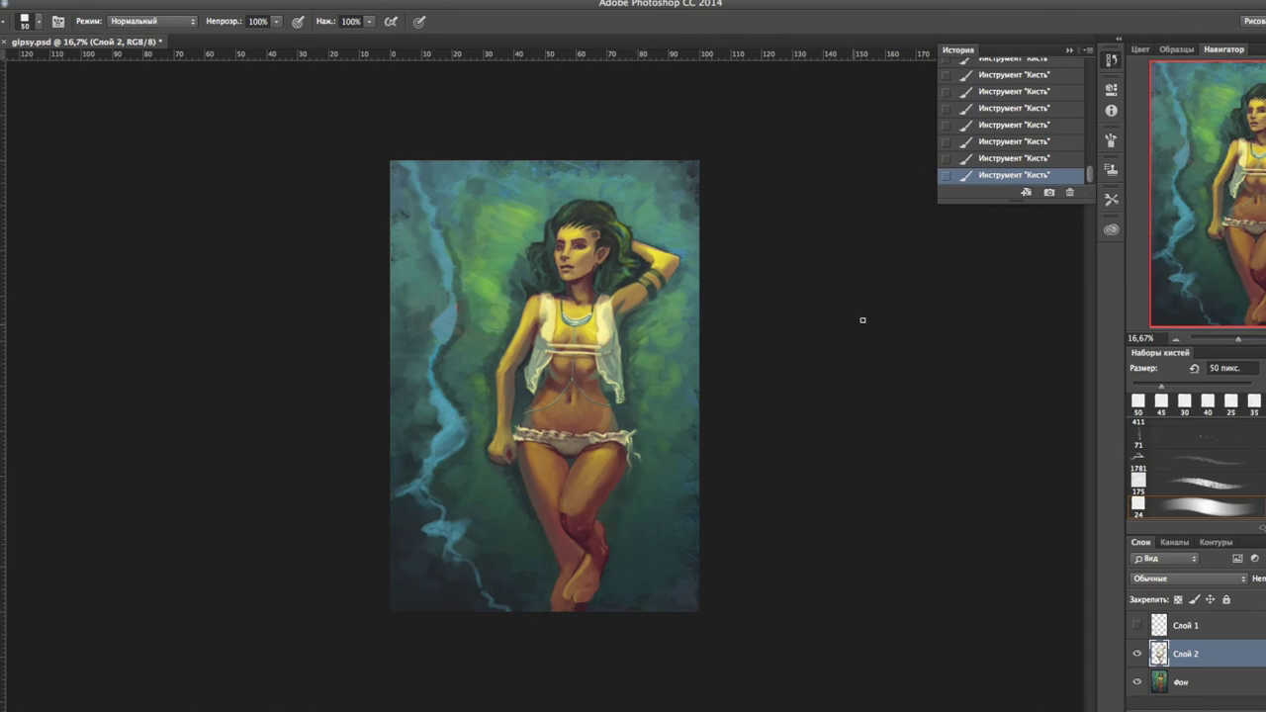
pyautogui.hotkey('ctrl', 'shift', 'x')
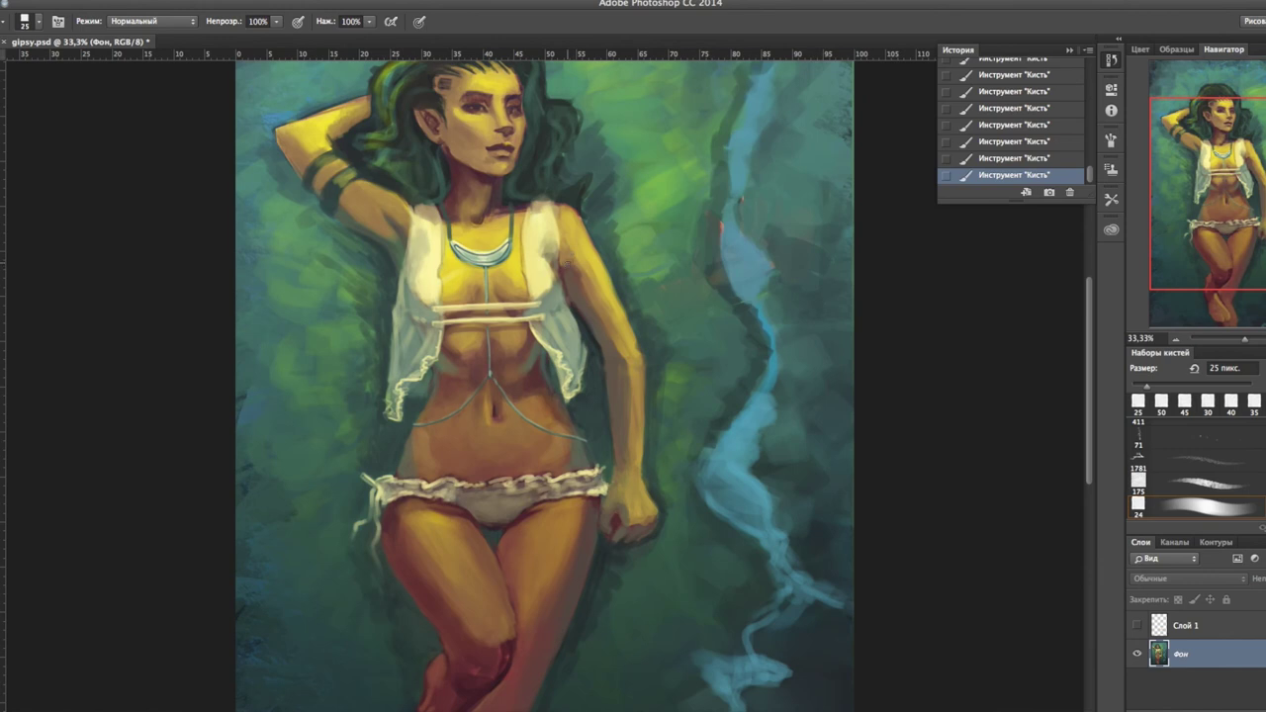
# Resize the brush between 20 and 50 px and change the brush blending mode.
pyautogui.press(']')
pyautogui.press(']')
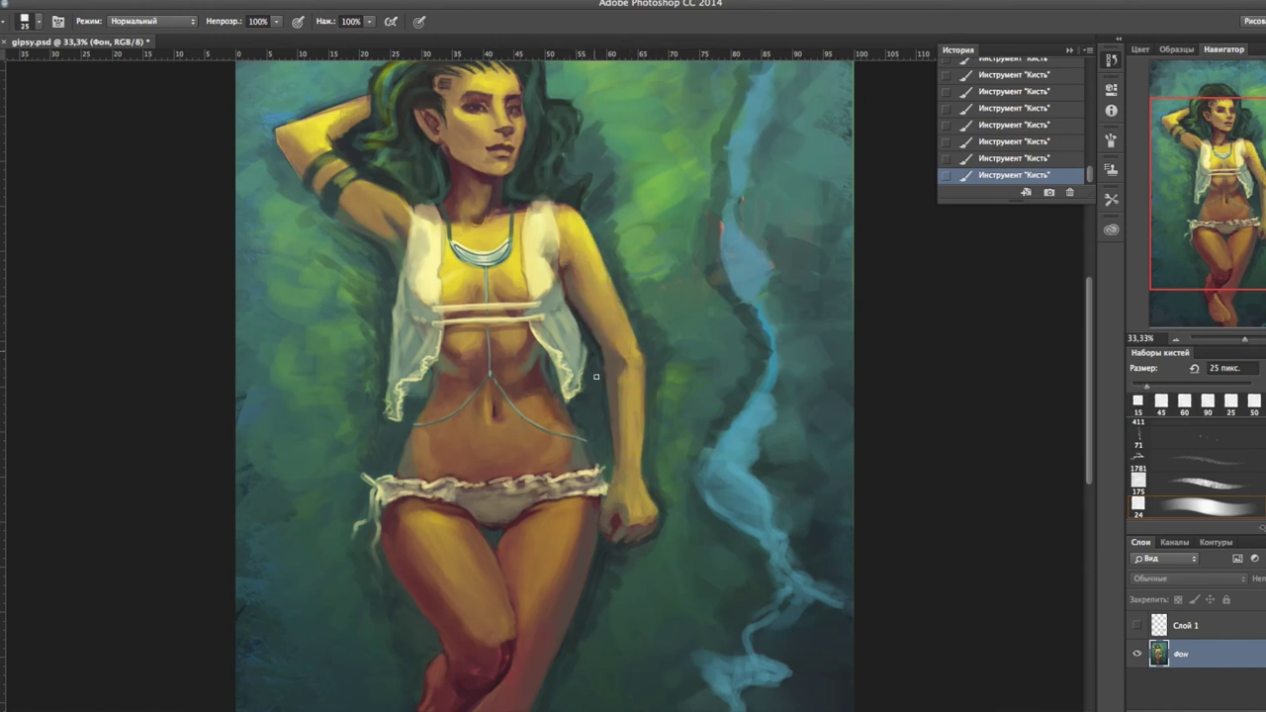
pyautogui.press(']')
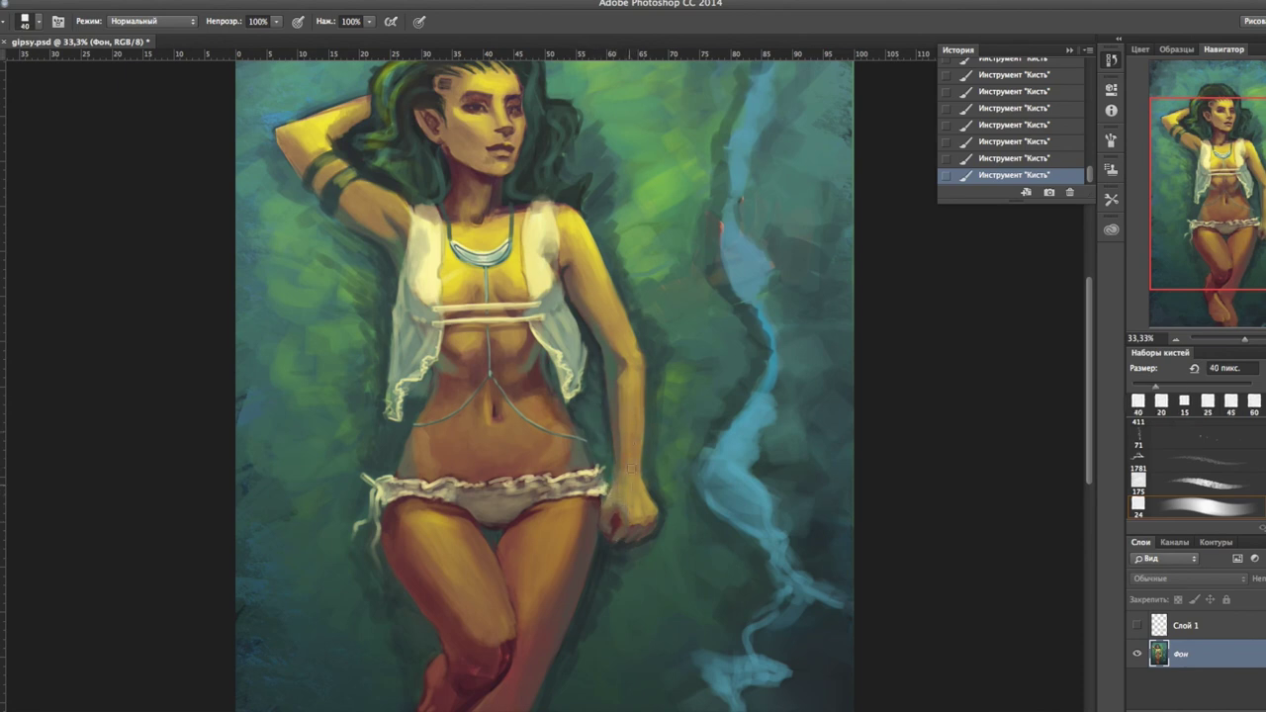
pyautogui.press(']')
pyautogui.press(']')
pyautogui.press(']')
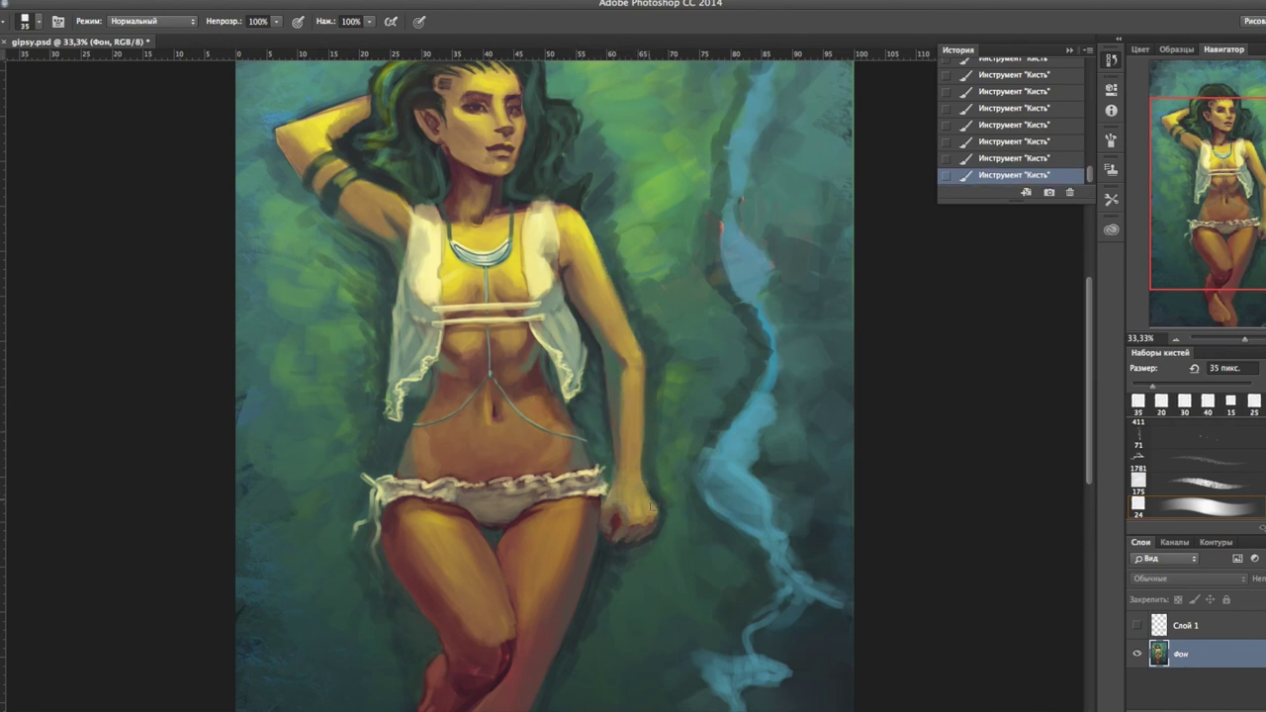
pyautogui.hotkey('ctrl', '-')
pyautogui.press(']')
pyautogui.press(']')
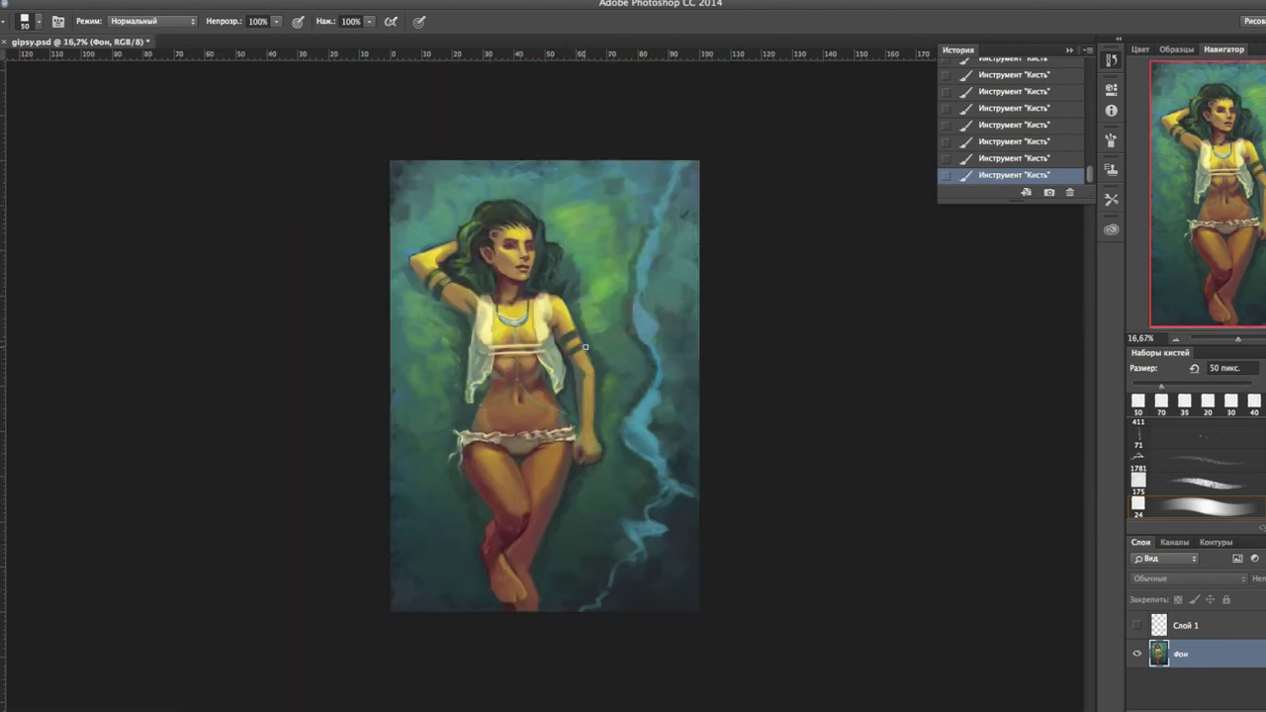
pyautogui.hotkey('ctrl', '+')
pyautogui.press('[')
pyautogui.press('[')
pyautogui.press('[')
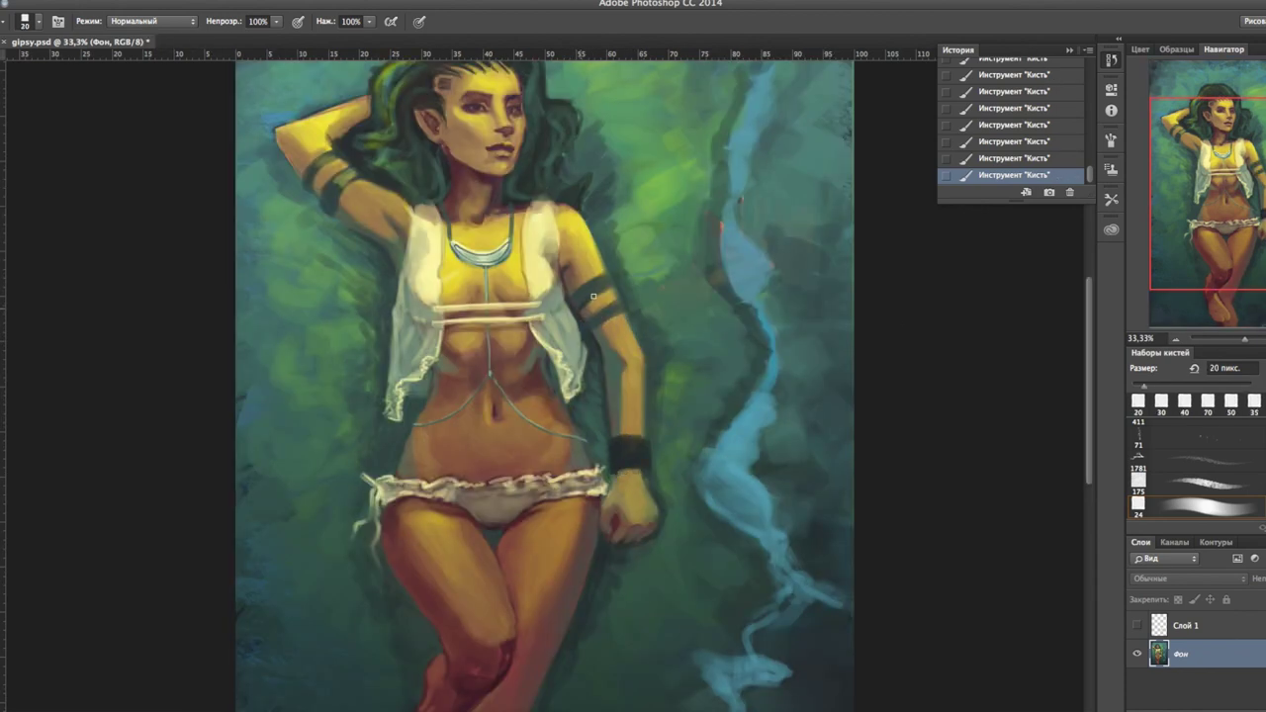
pyautogui.press(']')
pyautogui.press(']')
pyautogui.press(']')
pyautogui.hotkey('alt', 'shift', 'k')
# Paint yellow highlights on the wrist bracelet and the armbands on both arms.
pyautogui.moveTo(633, 440); pyautogui.dragTo(629, 465)
pyautogui.press('[')
pyautogui.press('[')
pyautogui.hotkey('ctrl', '-')
pyautogui.hotkey('ctrl', '+')
pyautogui.moveTo(613, 315); pyautogui.dragTo(584, 277)
pyautogui.moveTo(327, 189)
pyautogui.mouseDown()
pyautogui.moveTo(348, 168)
pyautogui.moveTo(330, 156)
pyautogui.moveTo(318, 198)
pyautogui.mouseUp()
pyautogui.moveTo(584, 287); pyautogui.dragTo(605, 273)
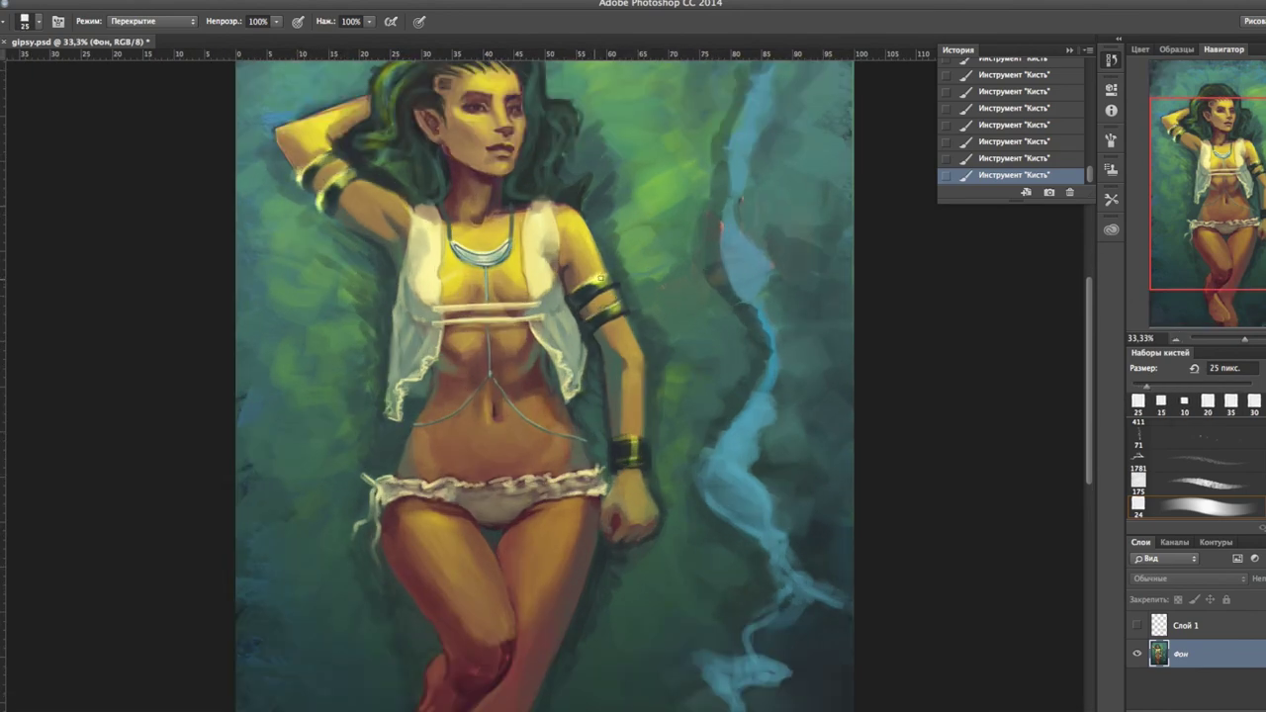
pyautogui.hotkey('ctrl', '-')
pyautogui.hotkey('ctrl', 'alt', 'shift', 's')
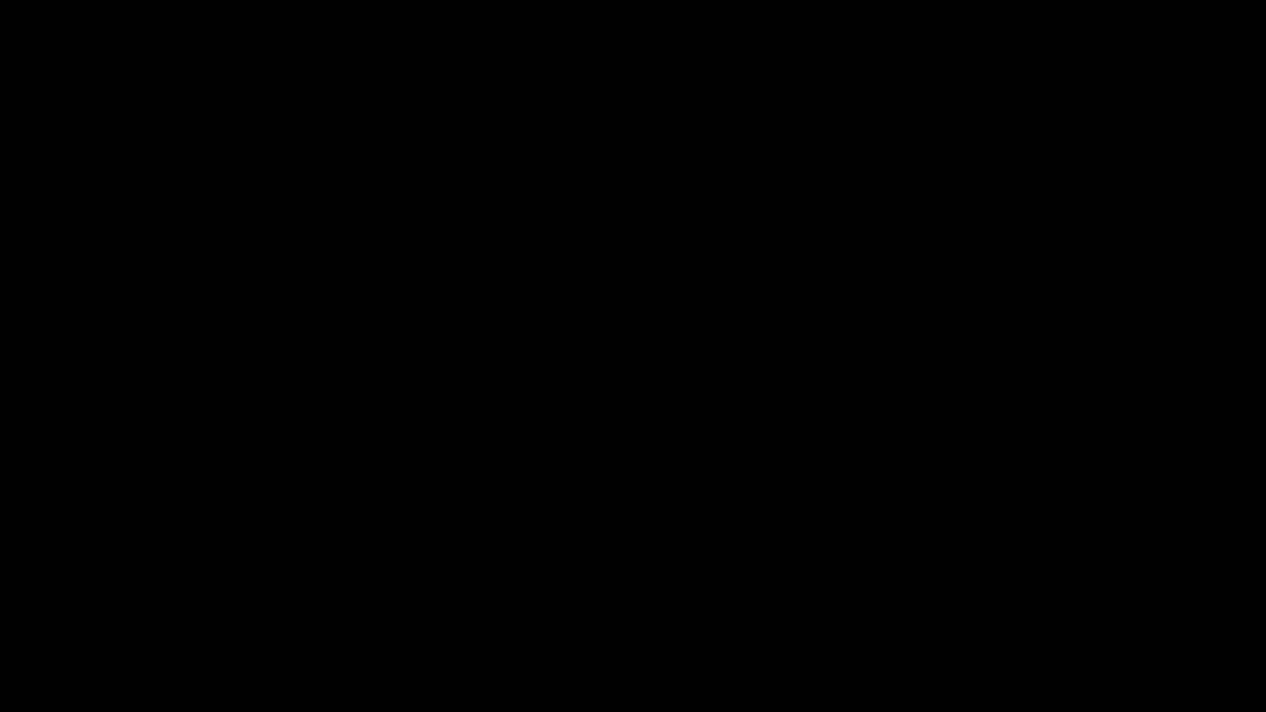